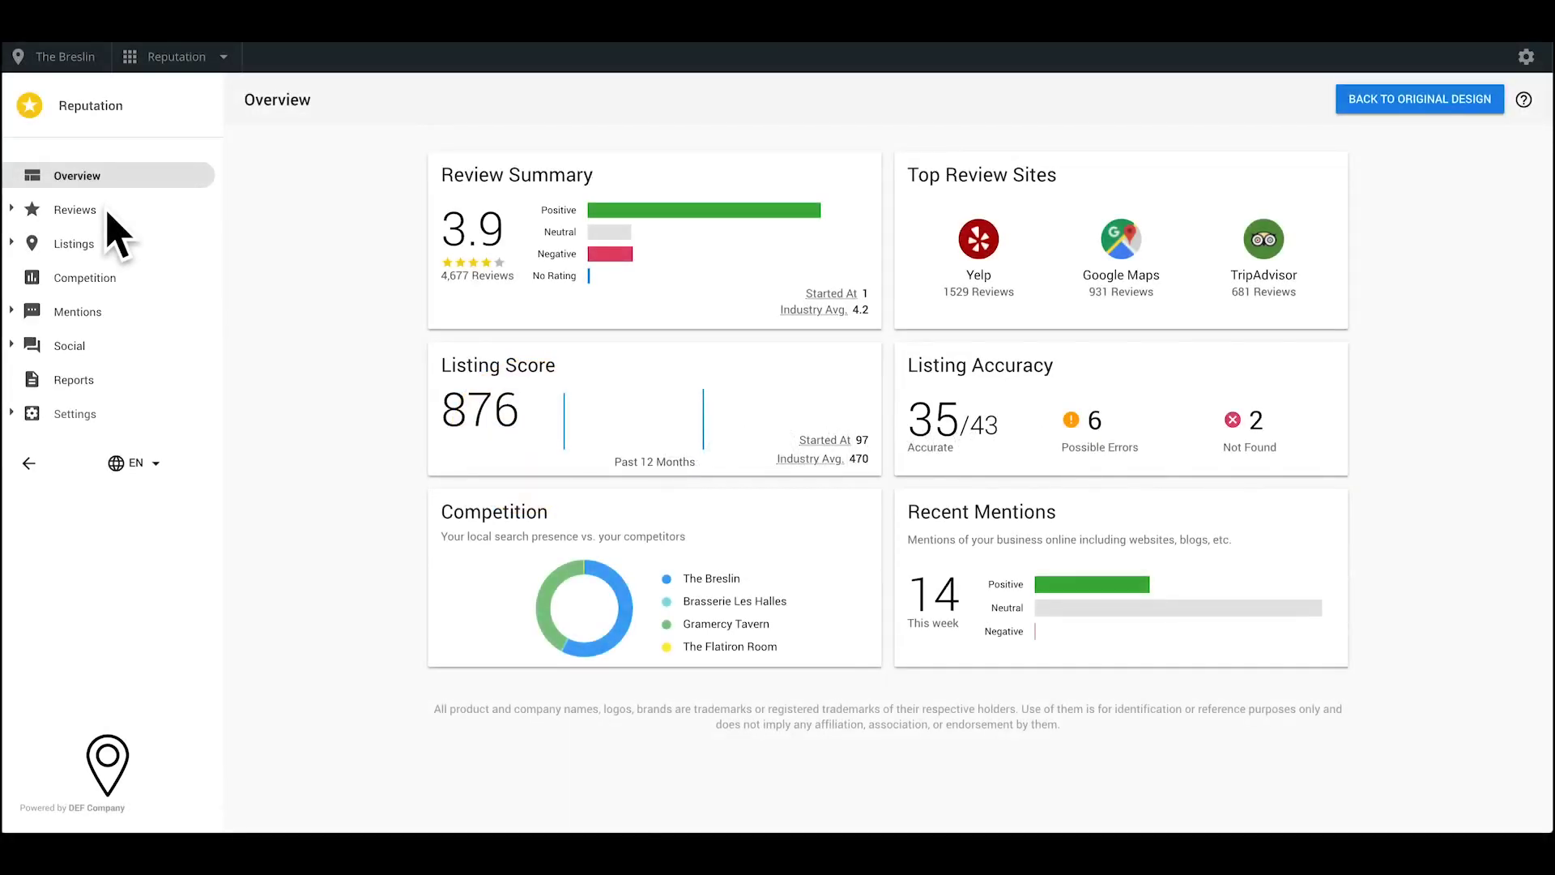
# Expand Reviews in the sidebar and open Manage Reviews, showing rating totals and the 'lamb burger' keyword cloud.
pyautogui.click(104, 216)
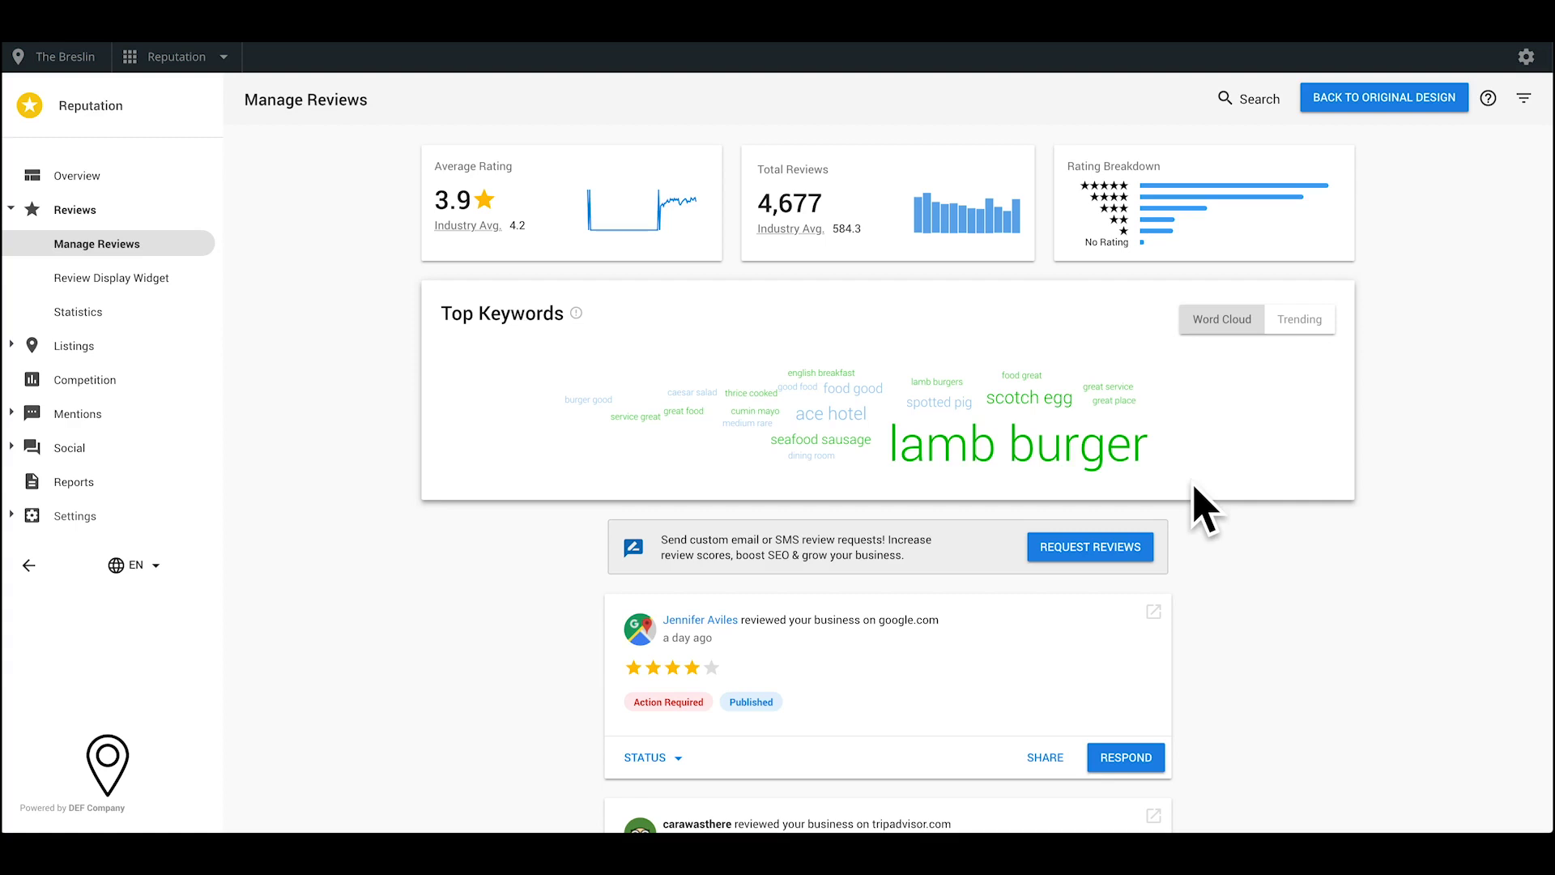
# Search the reviews for 'horrible' and scroll down to the one-star Google review.
pyautogui.click(1227, 99)
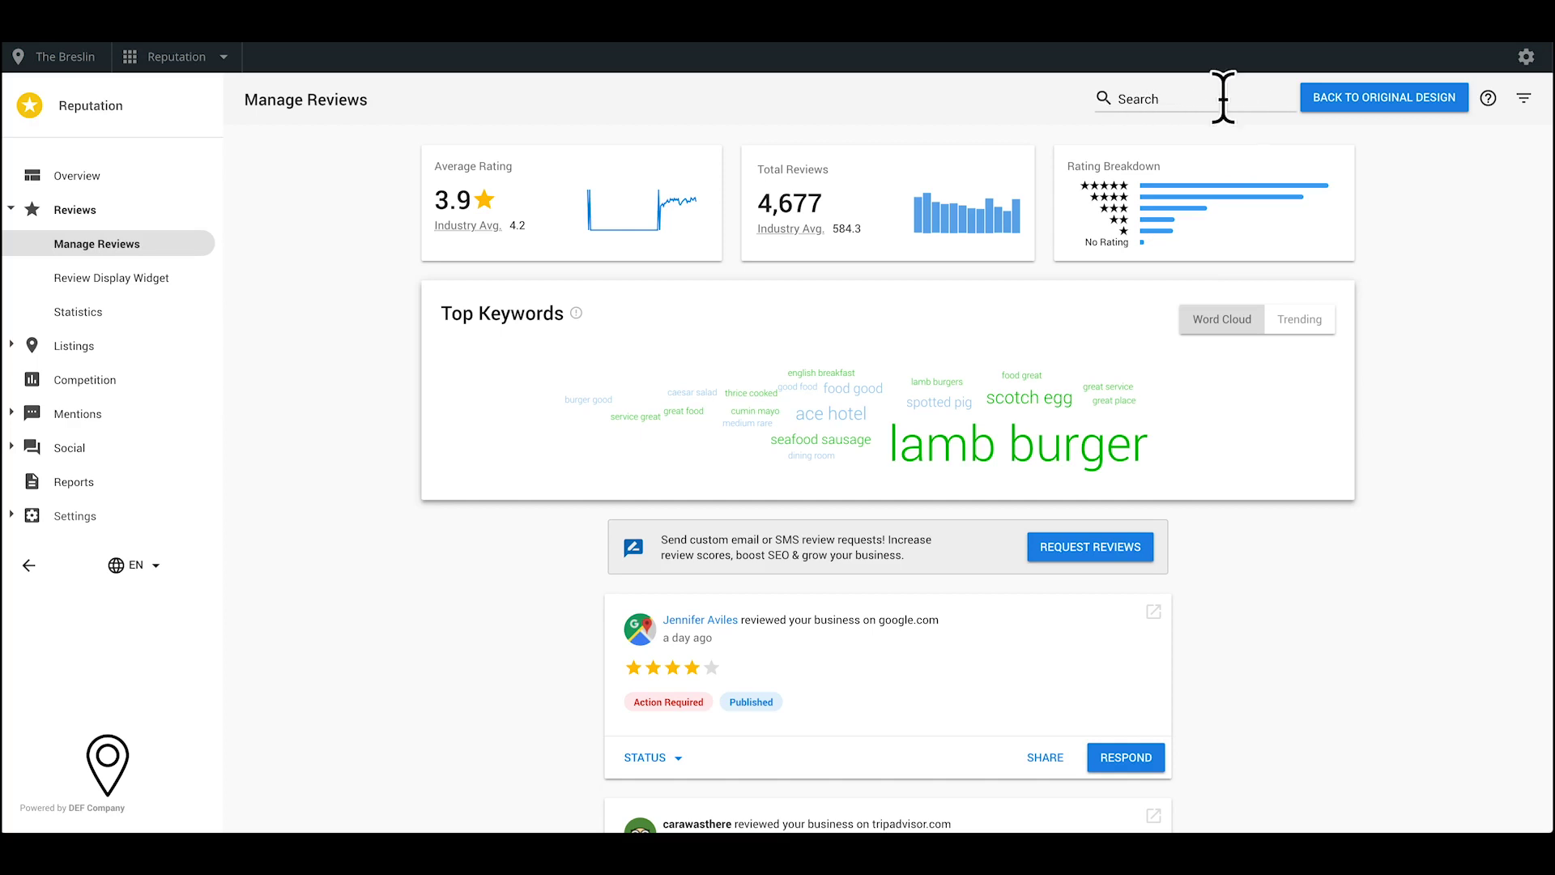
pyautogui.write('horrible')
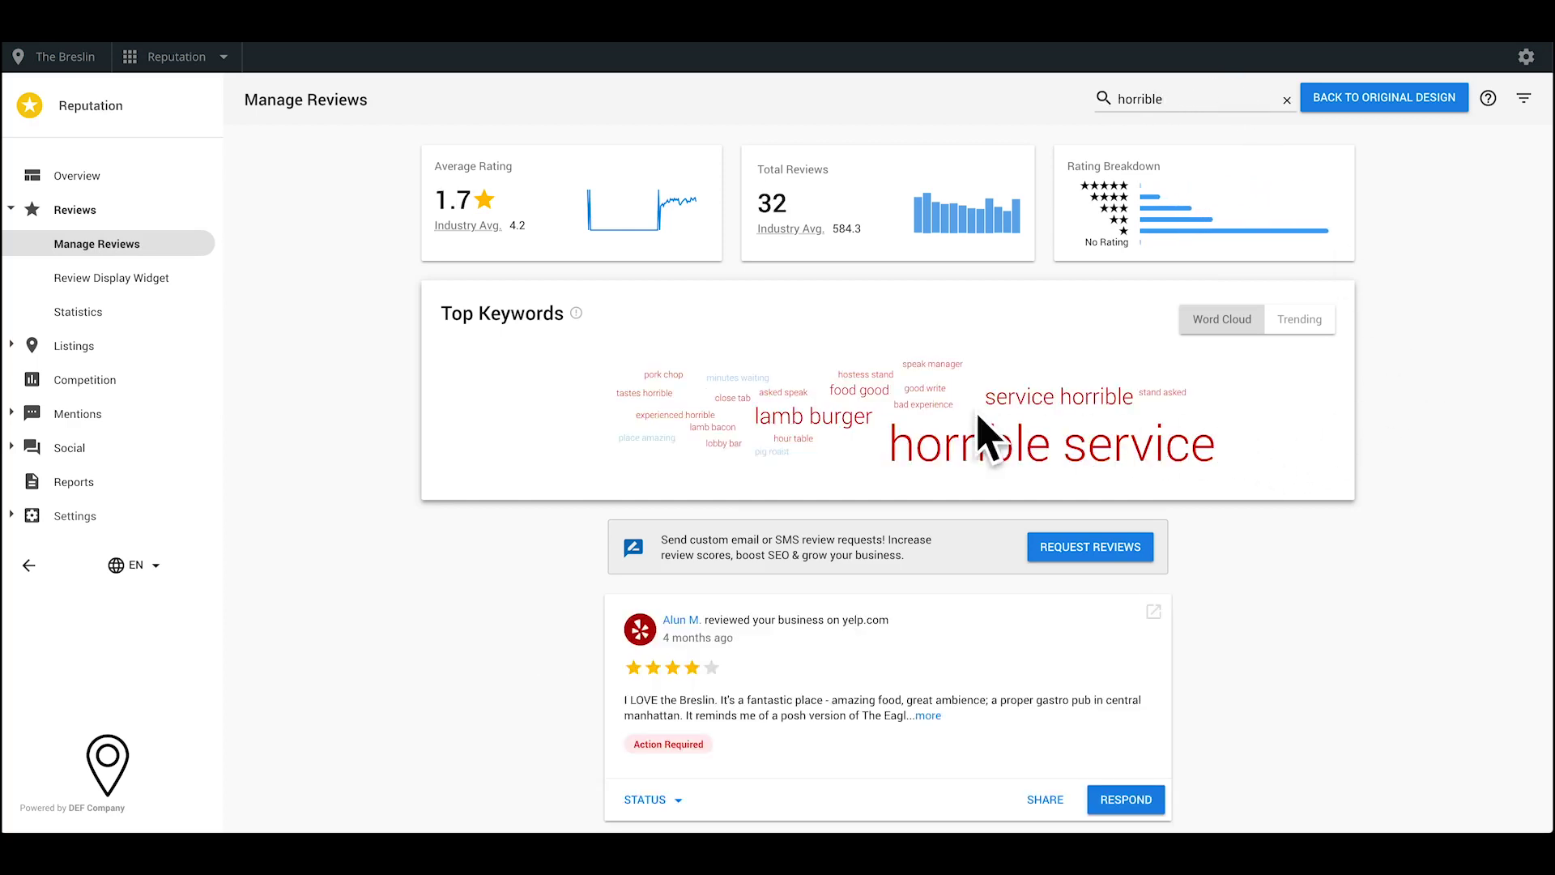
pyautogui.scroll(-3, 1247, 466)
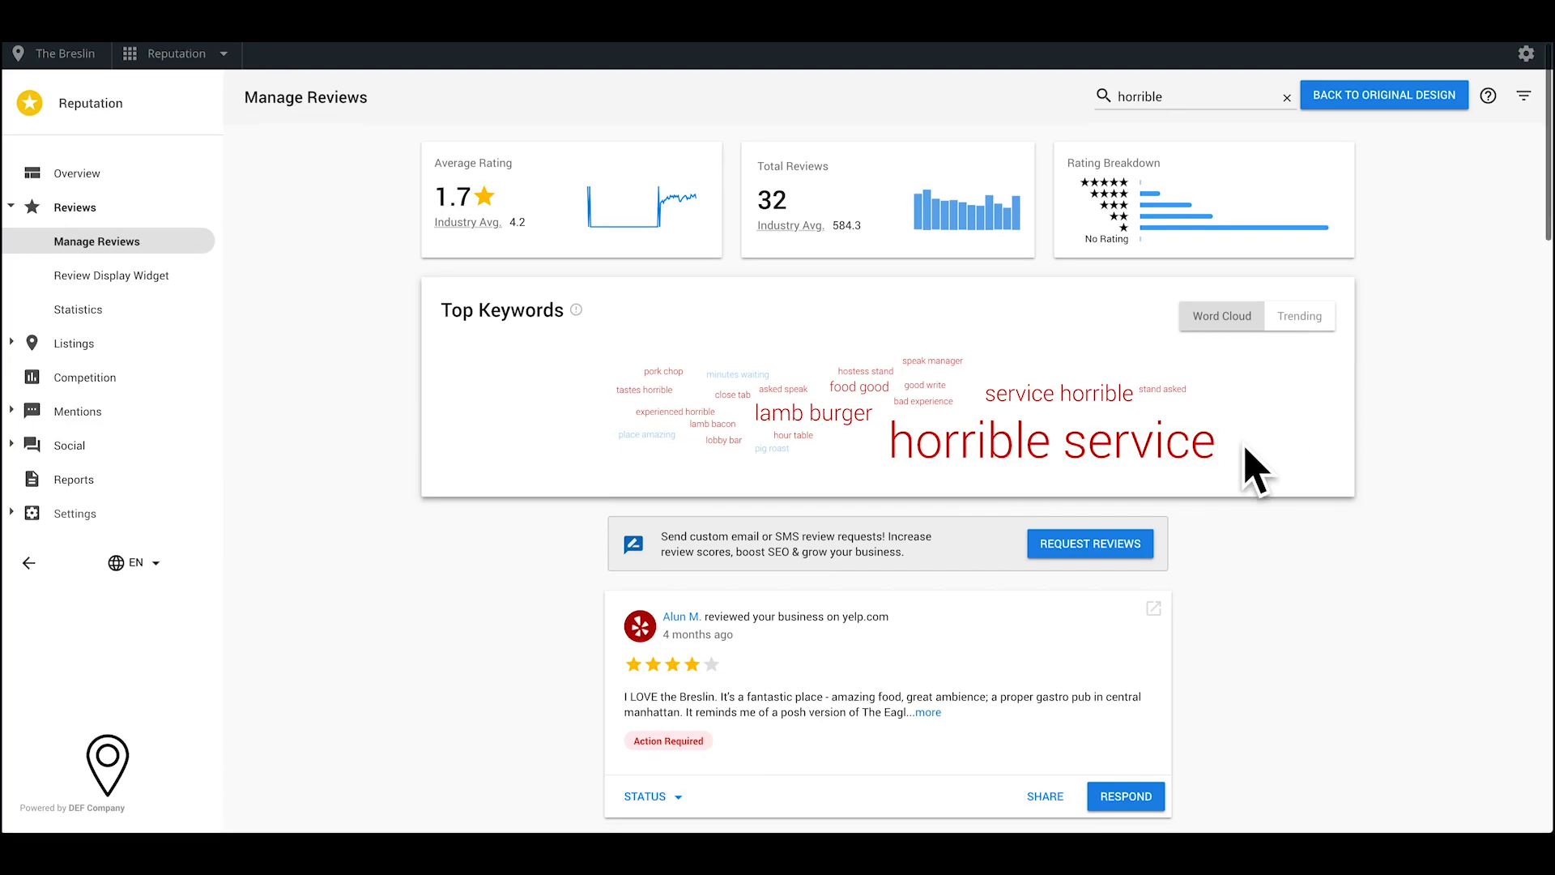
pyautogui.scroll(-2, 1255, 473)
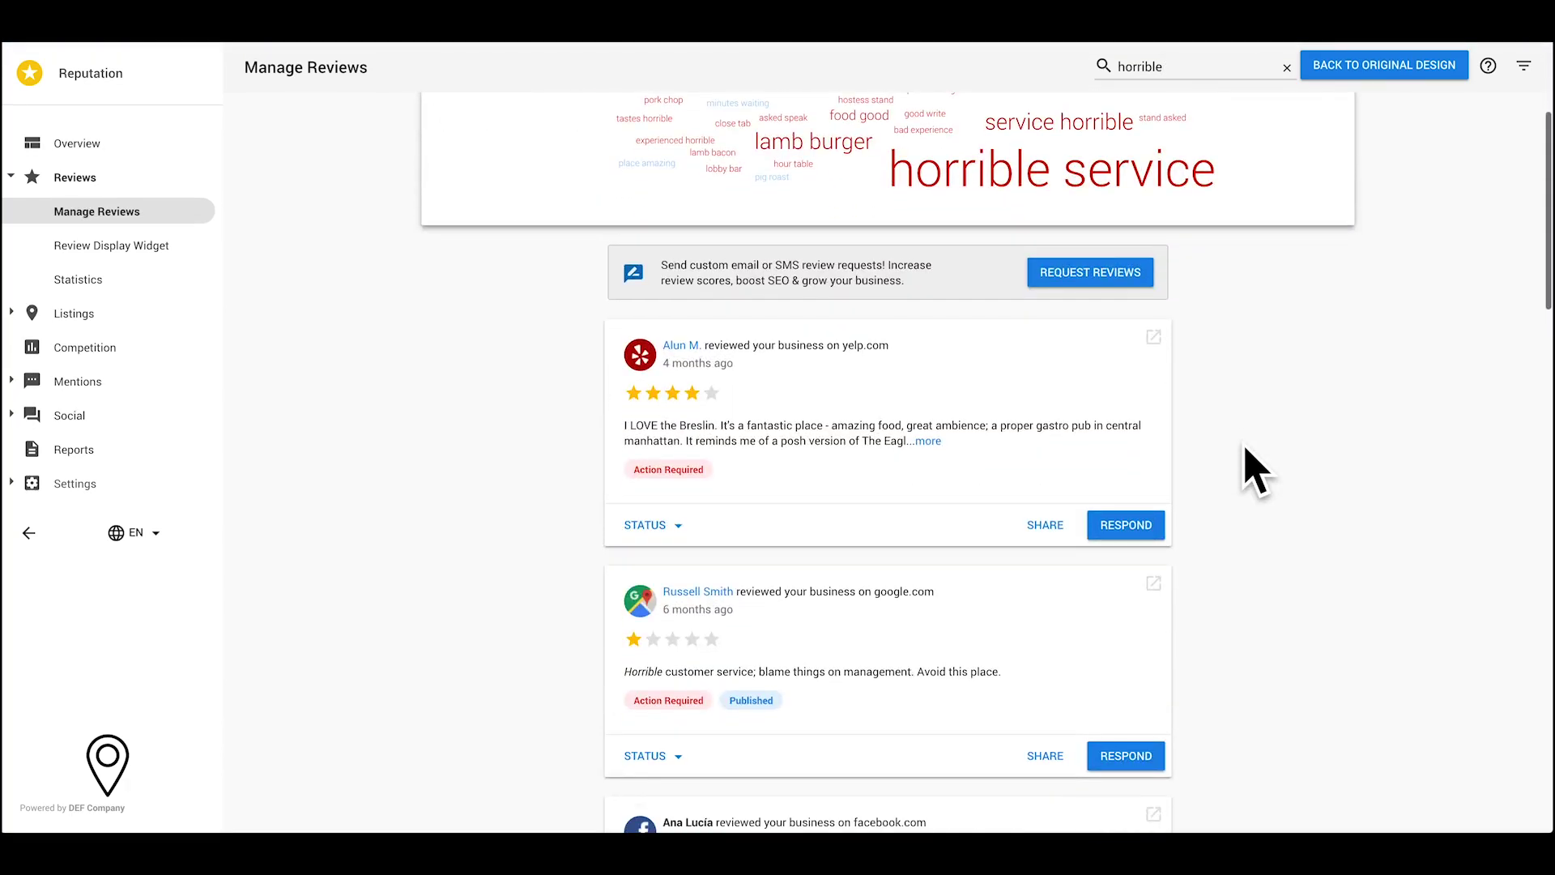
pyautogui.scroll(-1, 1255, 474)
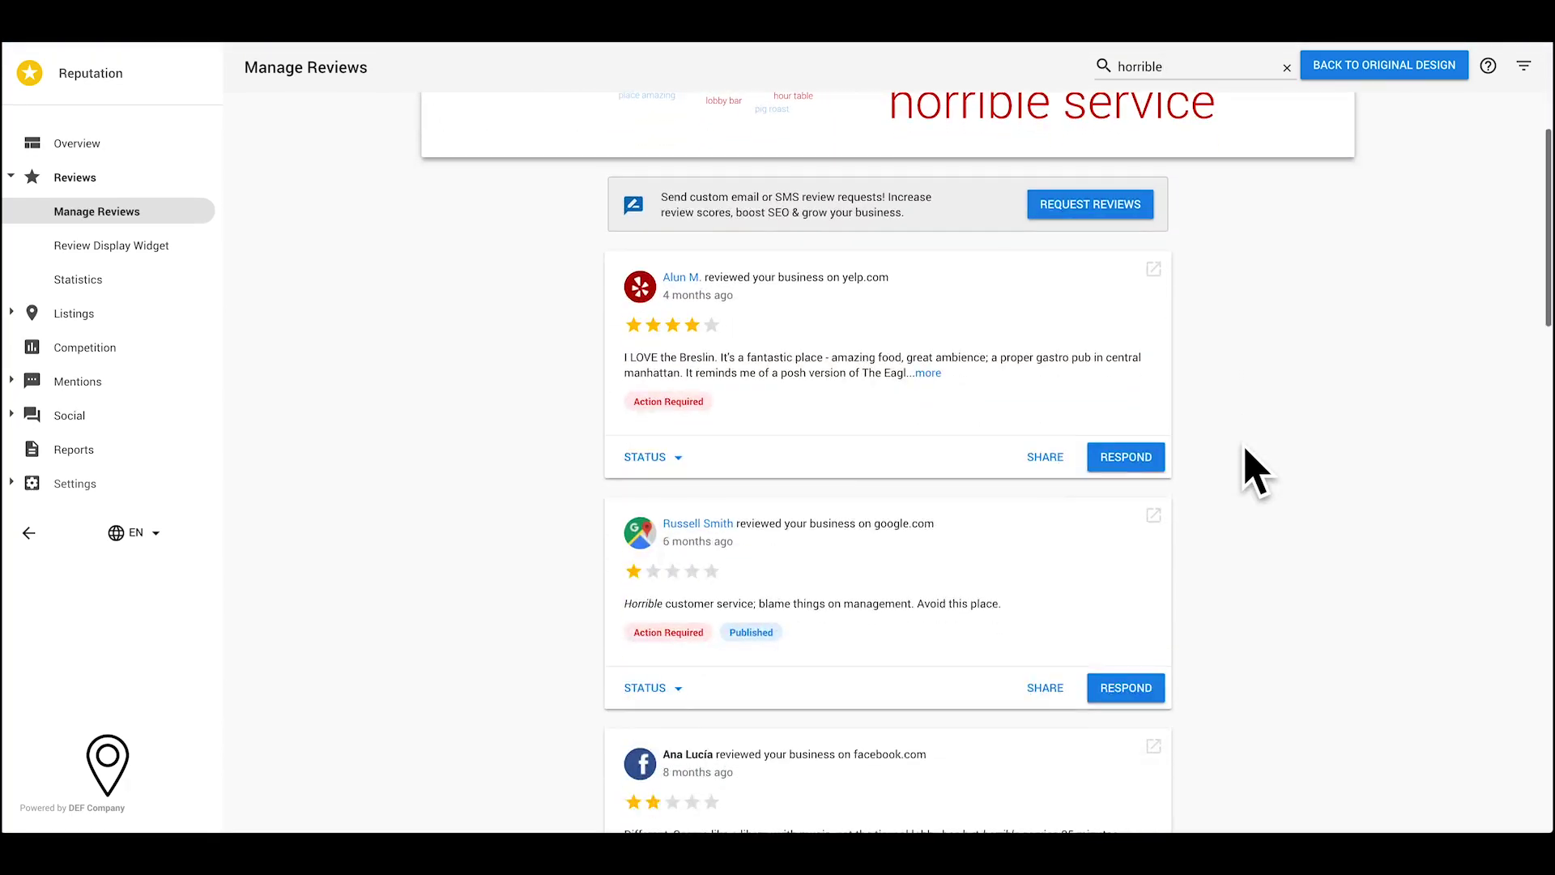
pyautogui.scroll(-1, 1255, 474)
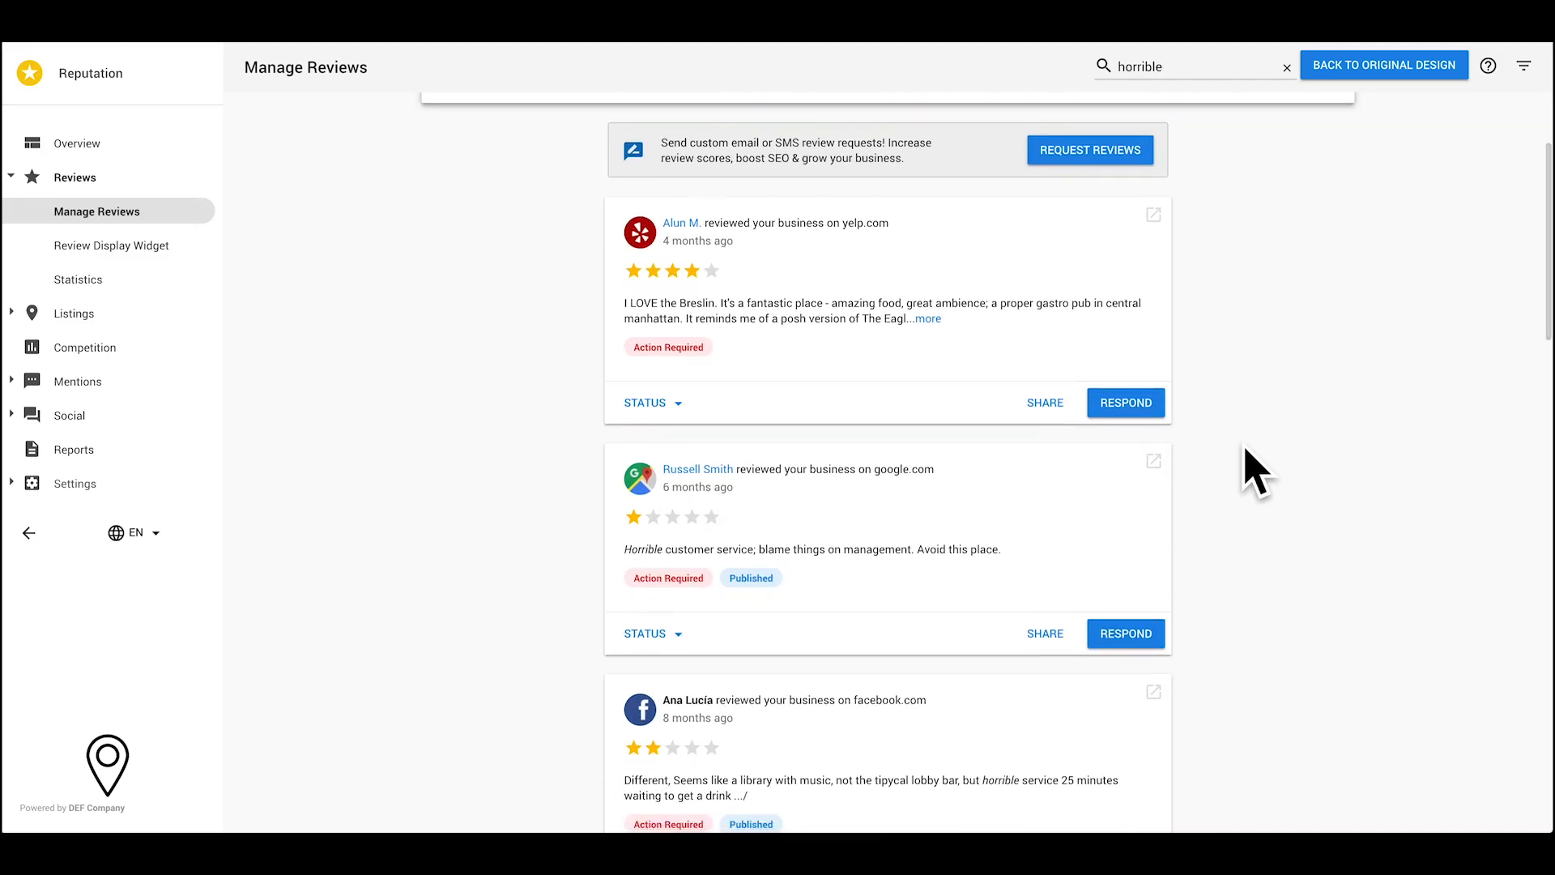
pyautogui.scroll(-1, 1256, 474)
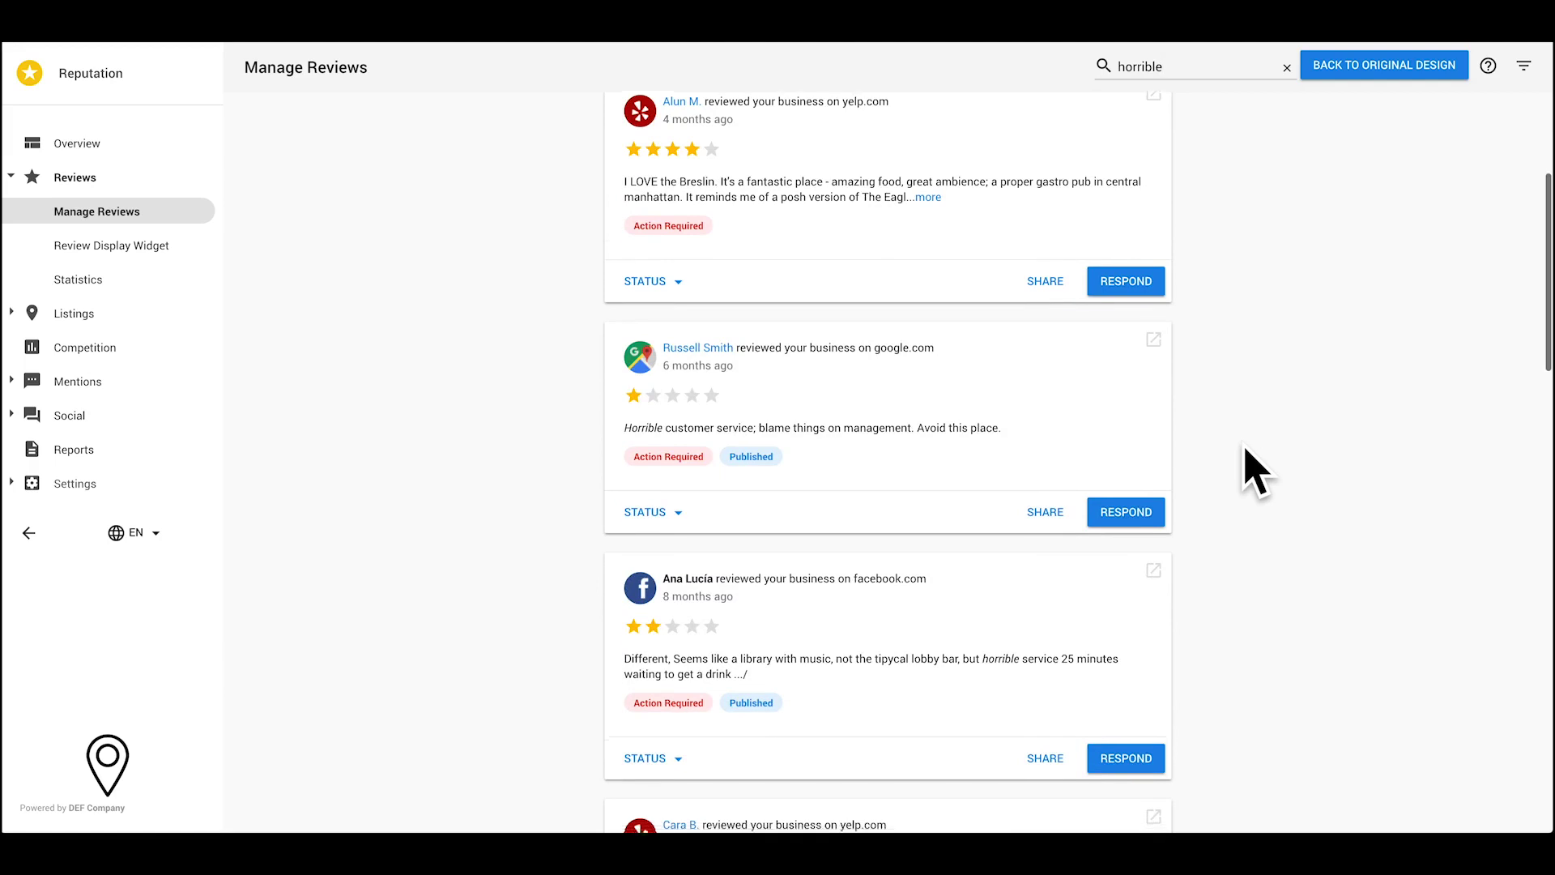
pyautogui.scroll(-2, 1256, 474)
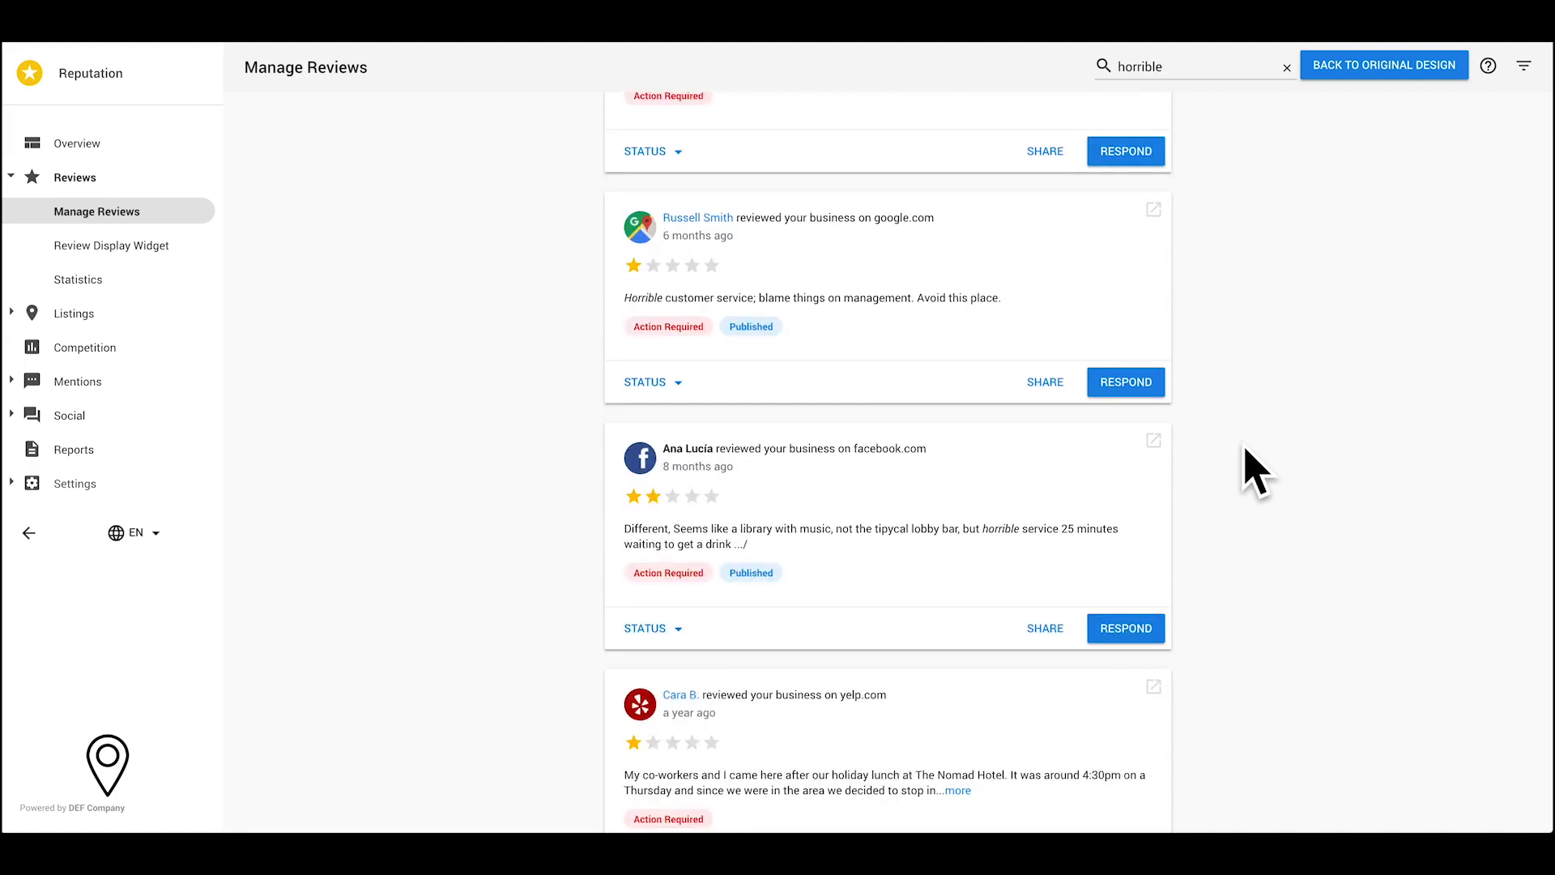
pyautogui.scroll(-1, 1254, 469)
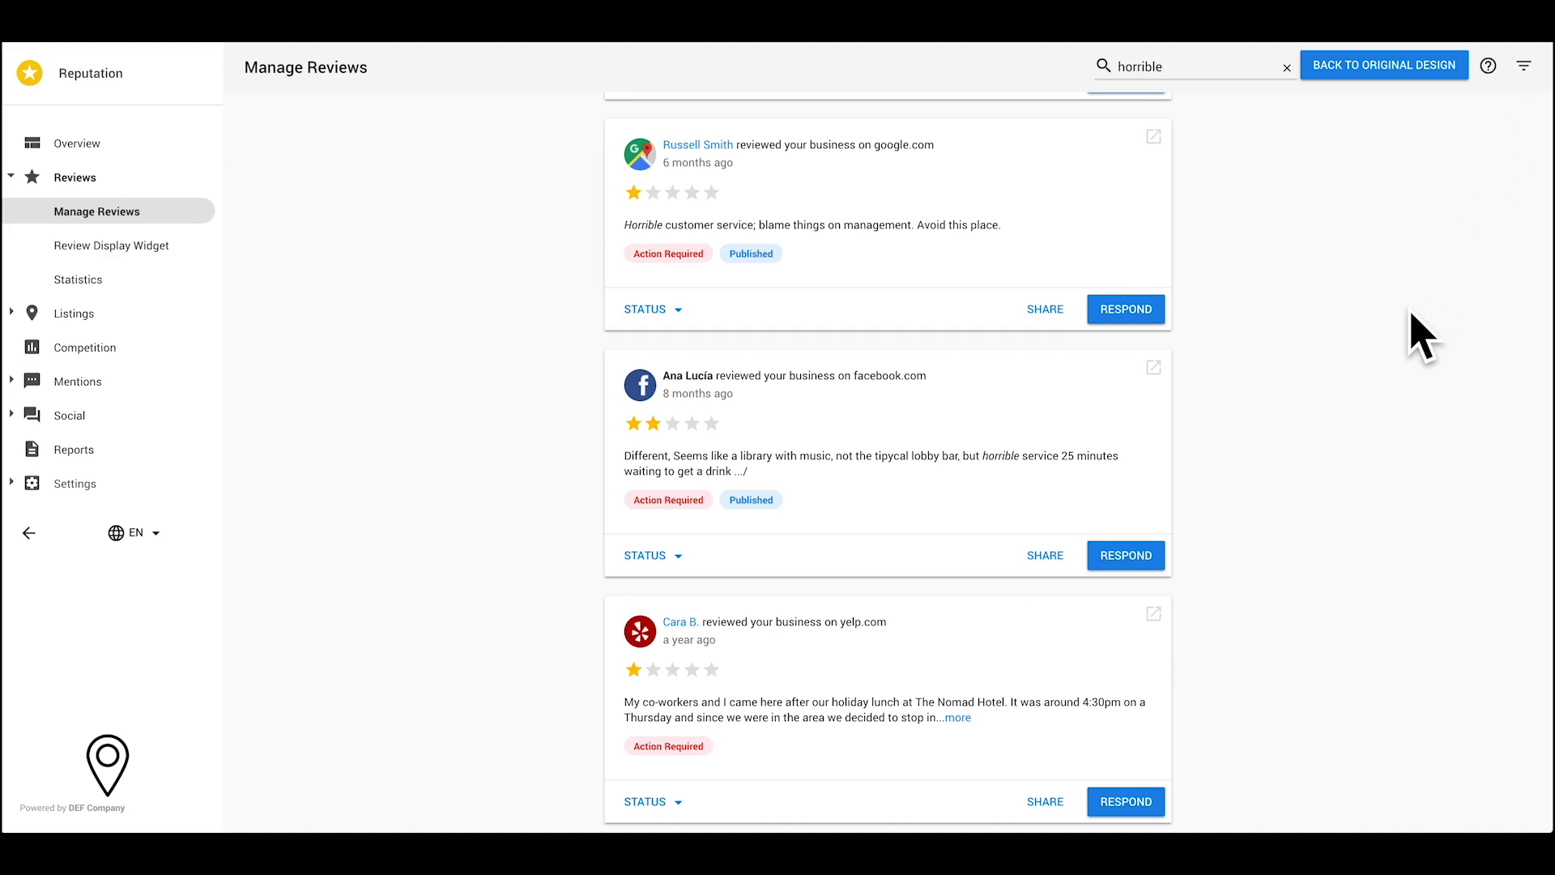
# Set that one-star Google customer-service complaint's status to Responded.
pyautogui.click(679, 312)
pyautogui.click(684, 359)
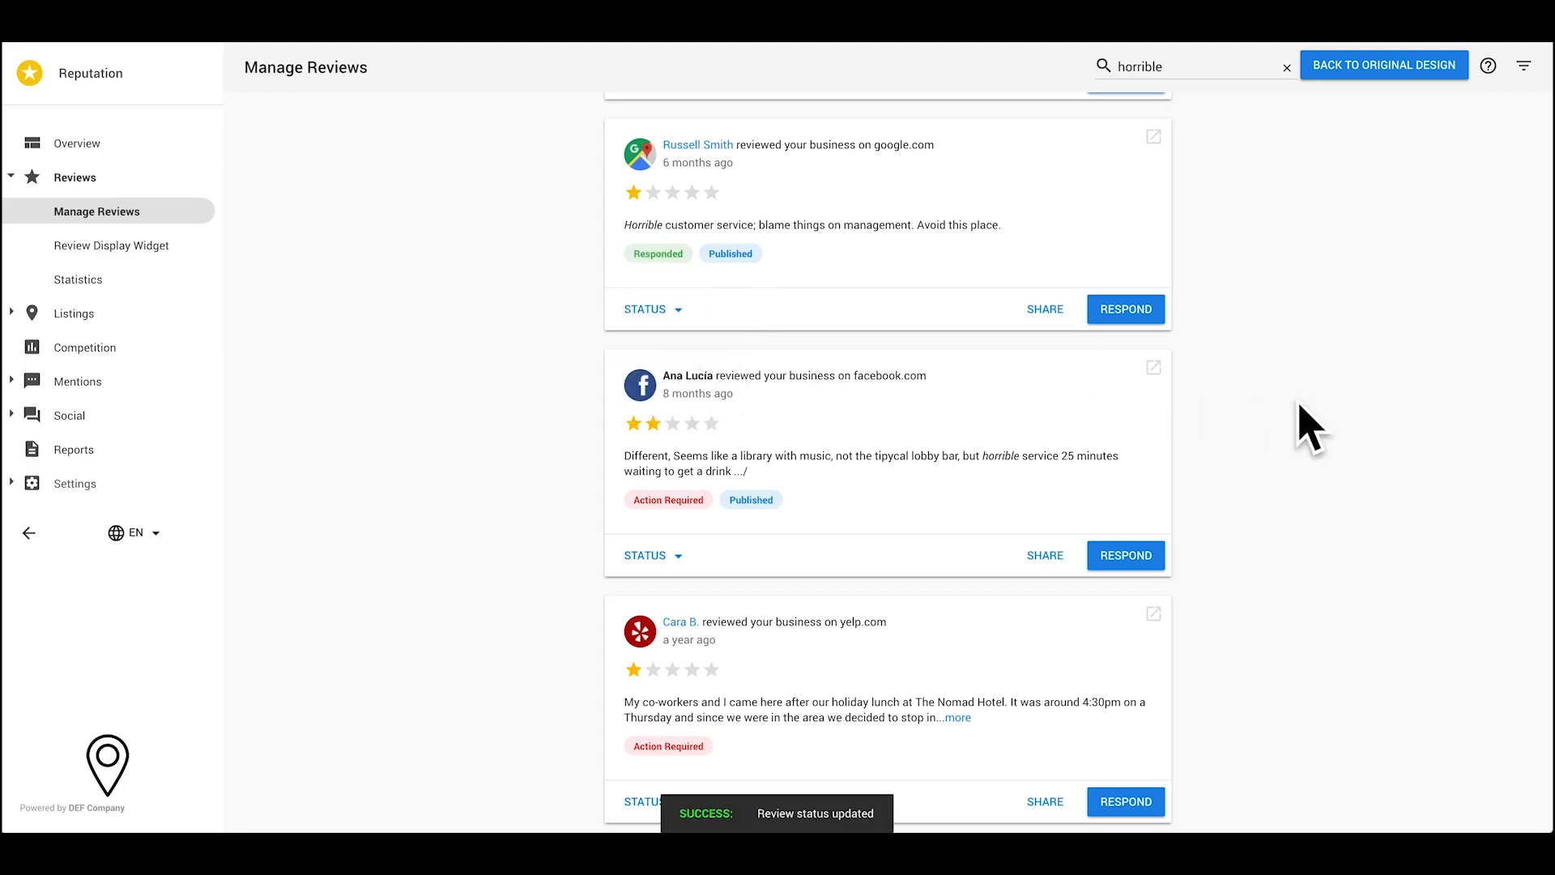
pyautogui.scroll(3, 1309, 429)
pyautogui.scroll(6, 1304, 425)
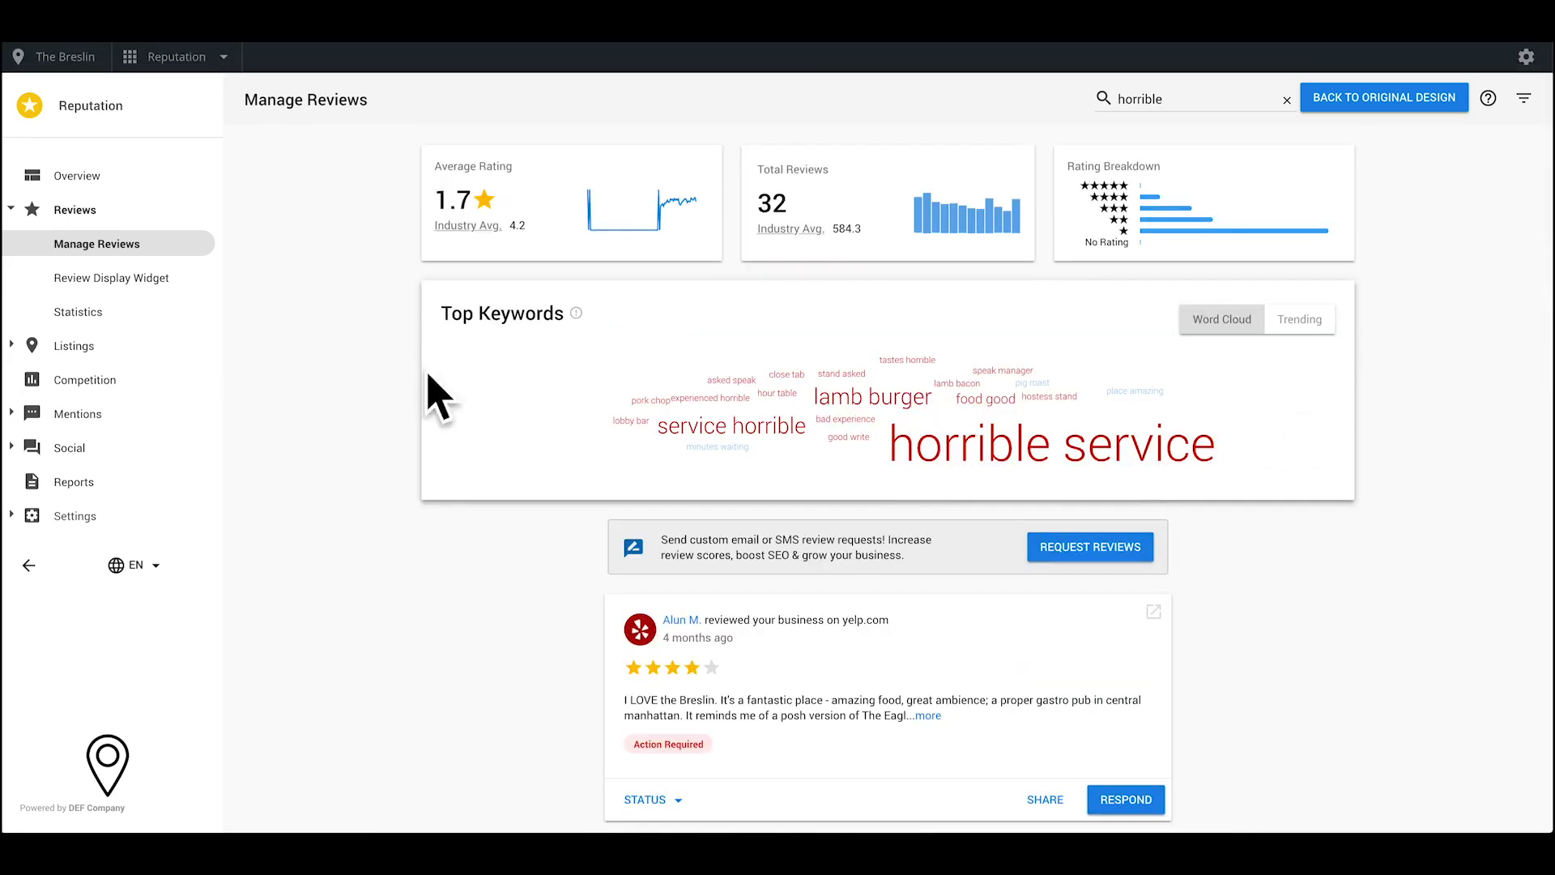
# In Review Display Widget, set Background Color to #92ac93 and Secondary Text Color to #9d5508.
pyautogui.click(183, 278)
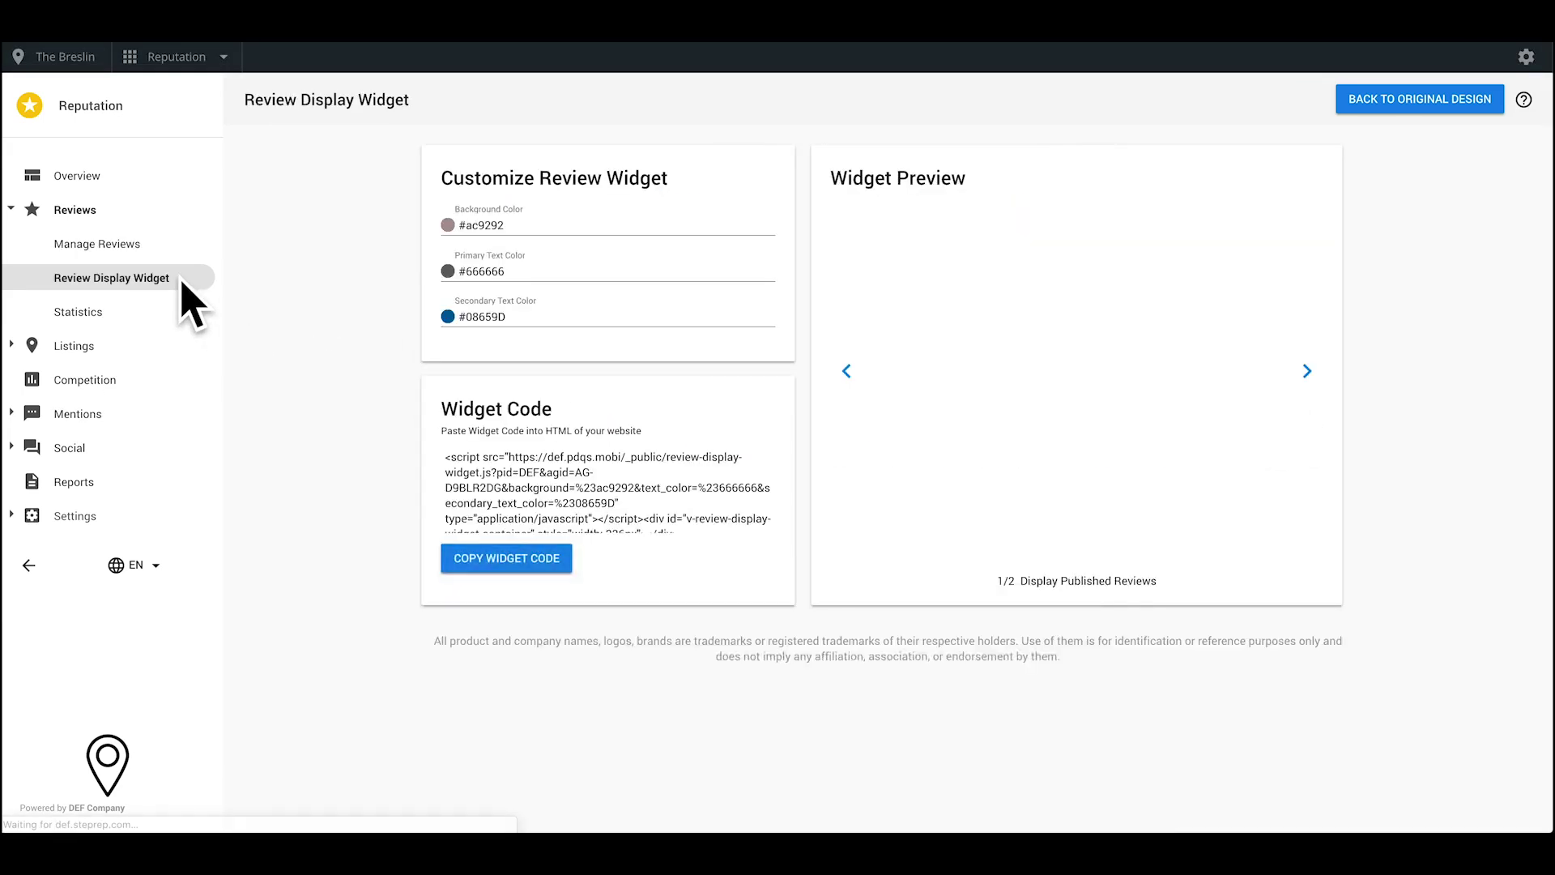
pyautogui.click(502, 225)
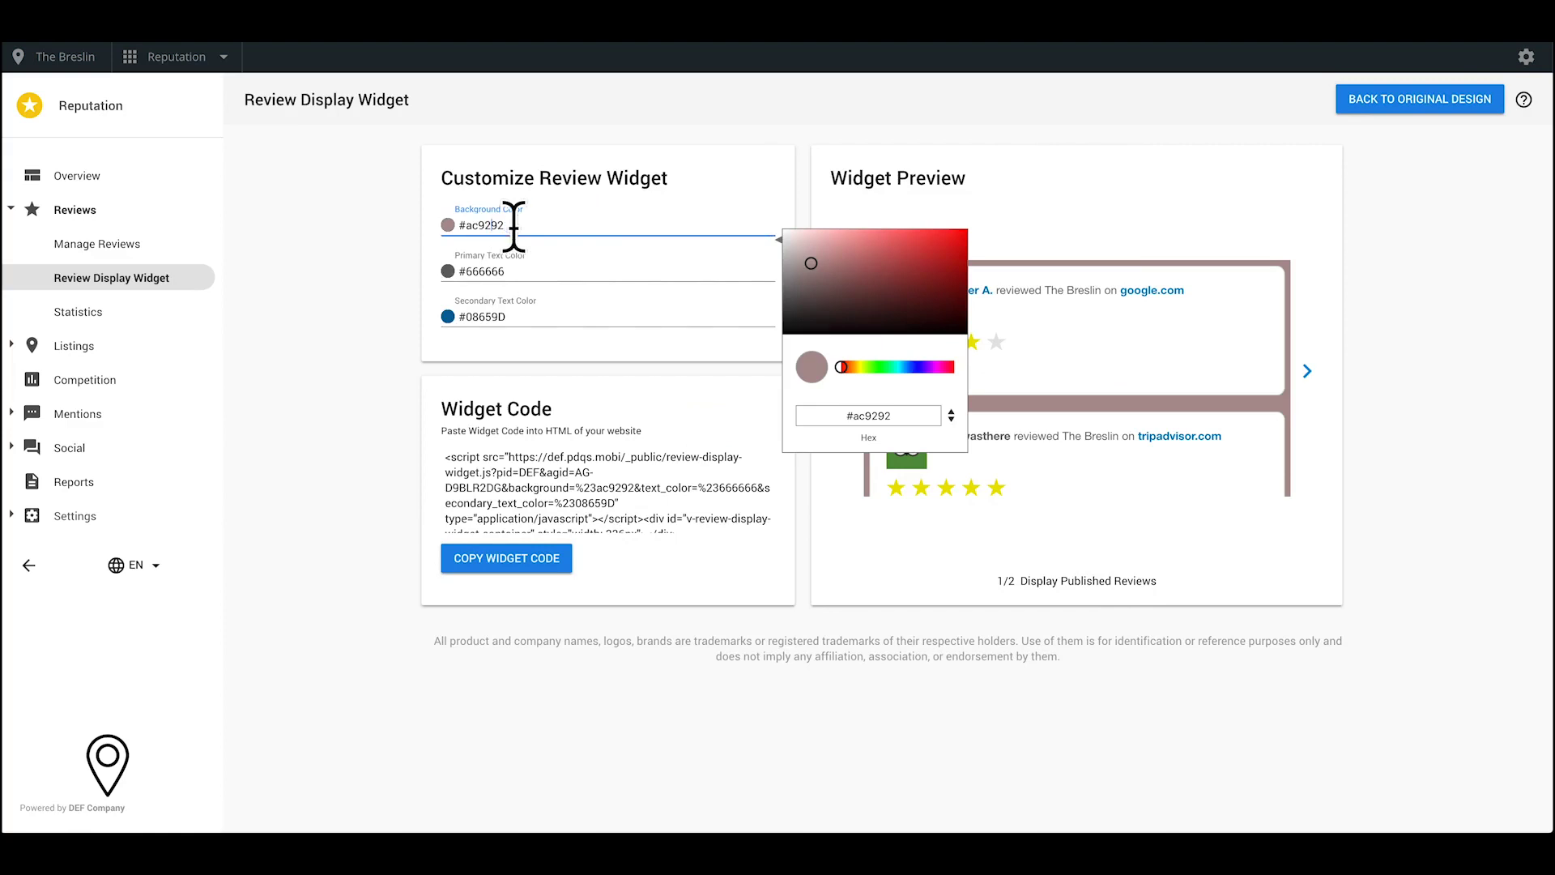
pyautogui.click(881, 367)
pyautogui.click(474, 274)
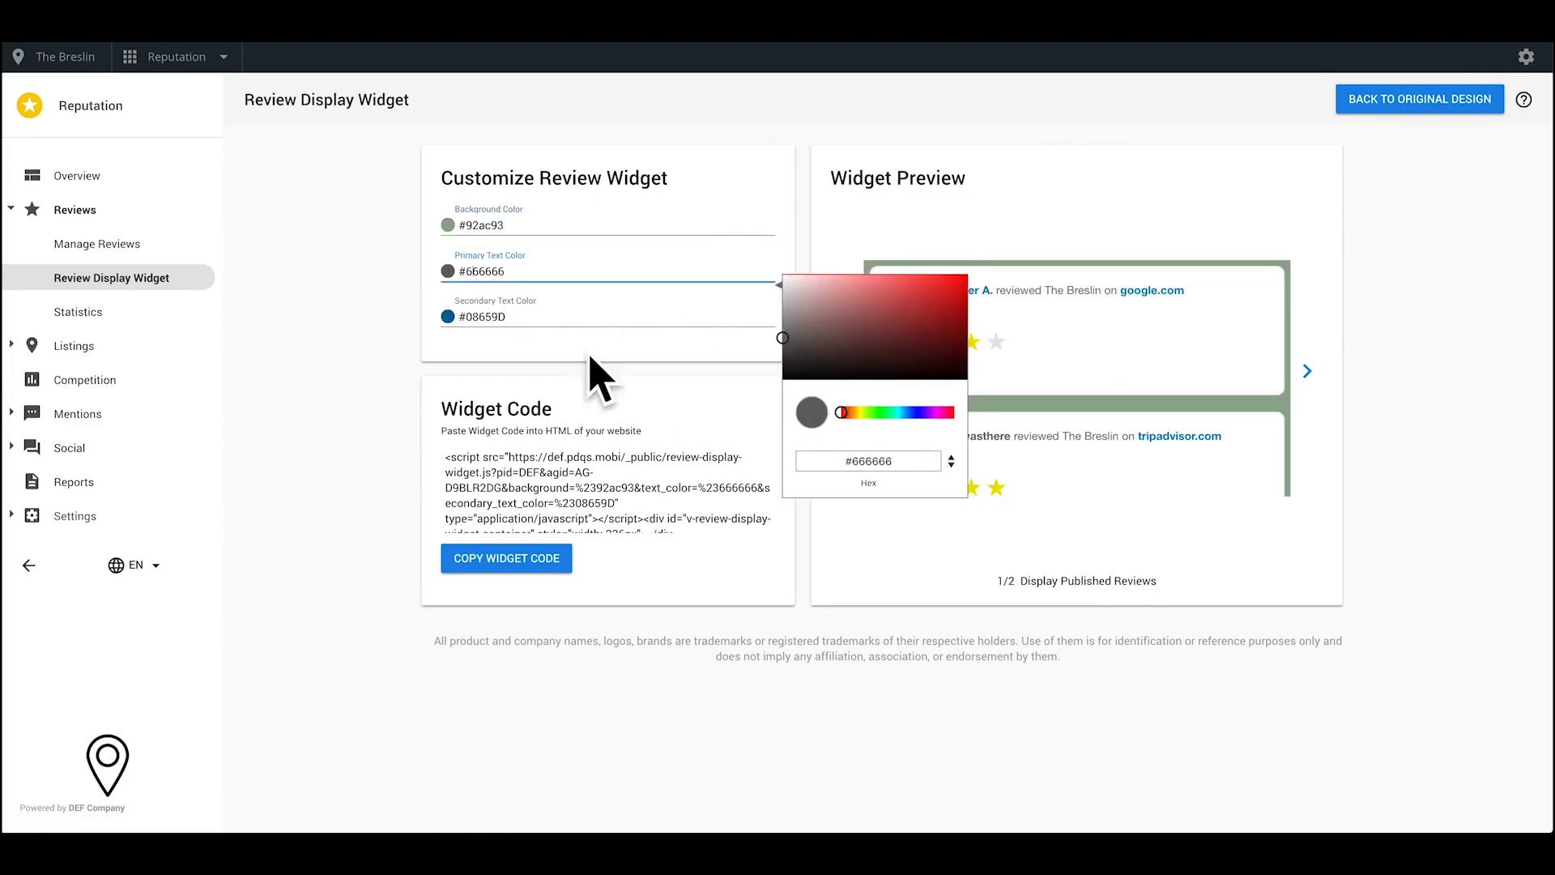
pyautogui.click(474, 317)
pyautogui.click(851, 459)
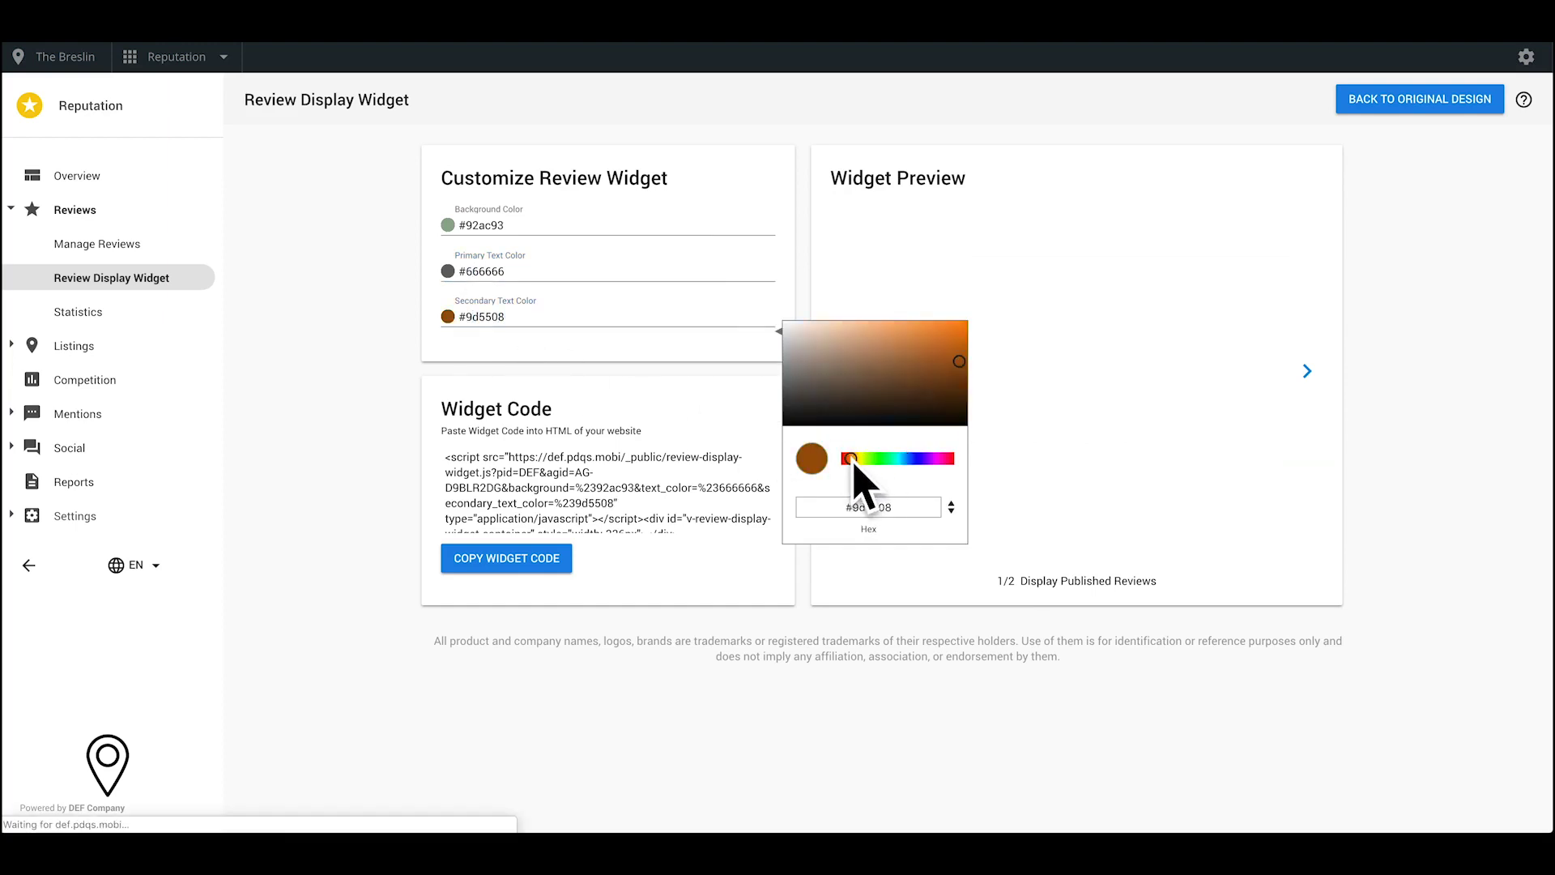
pyautogui.click(582, 357)
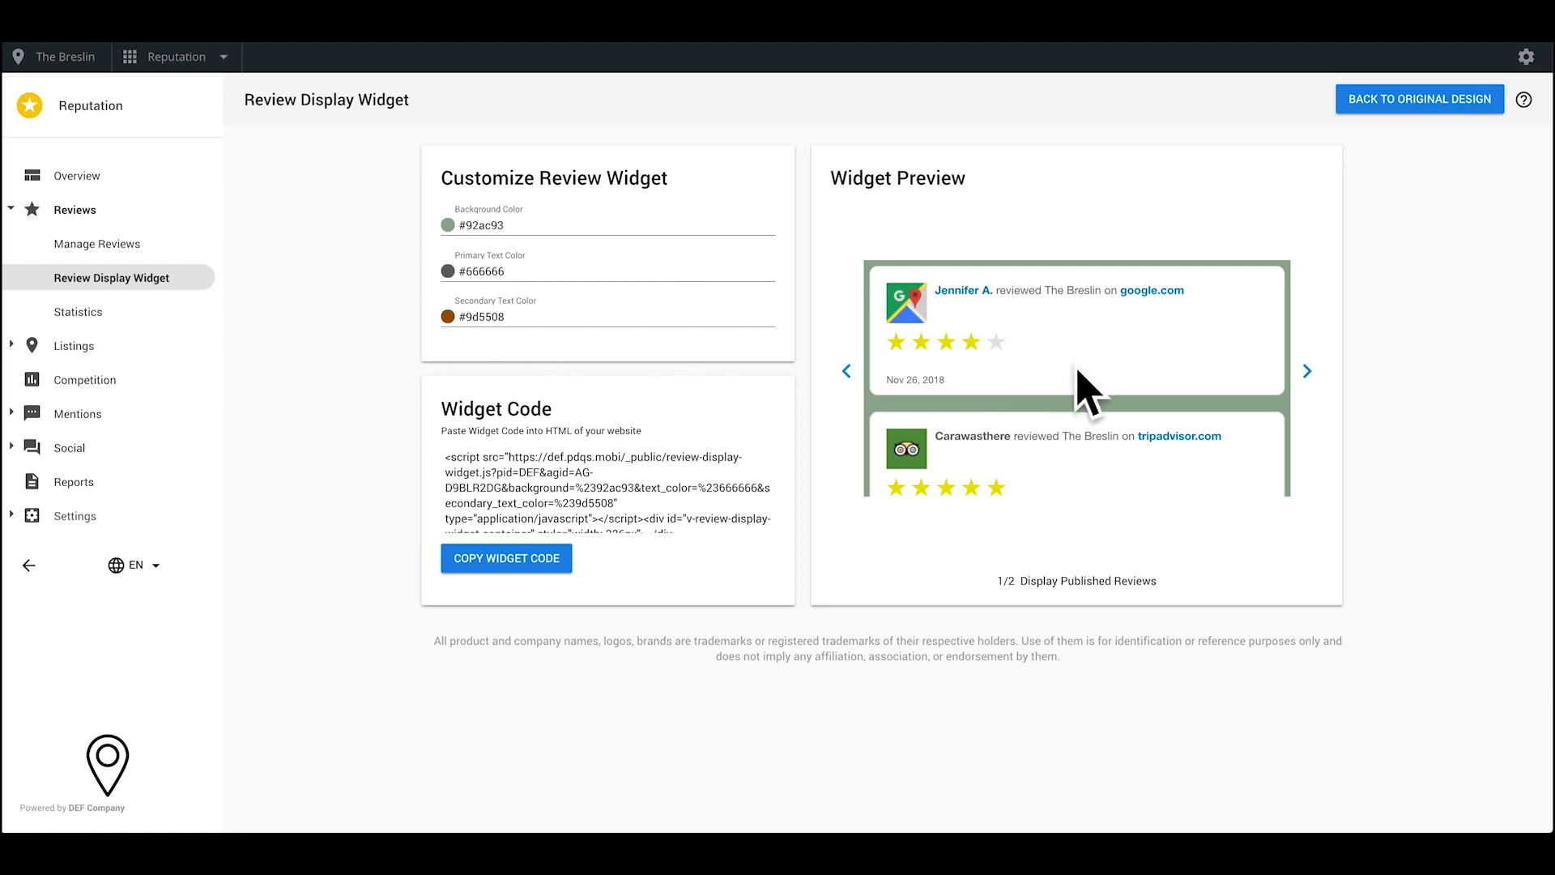
pyautogui.scroll(-5, 1086, 389)
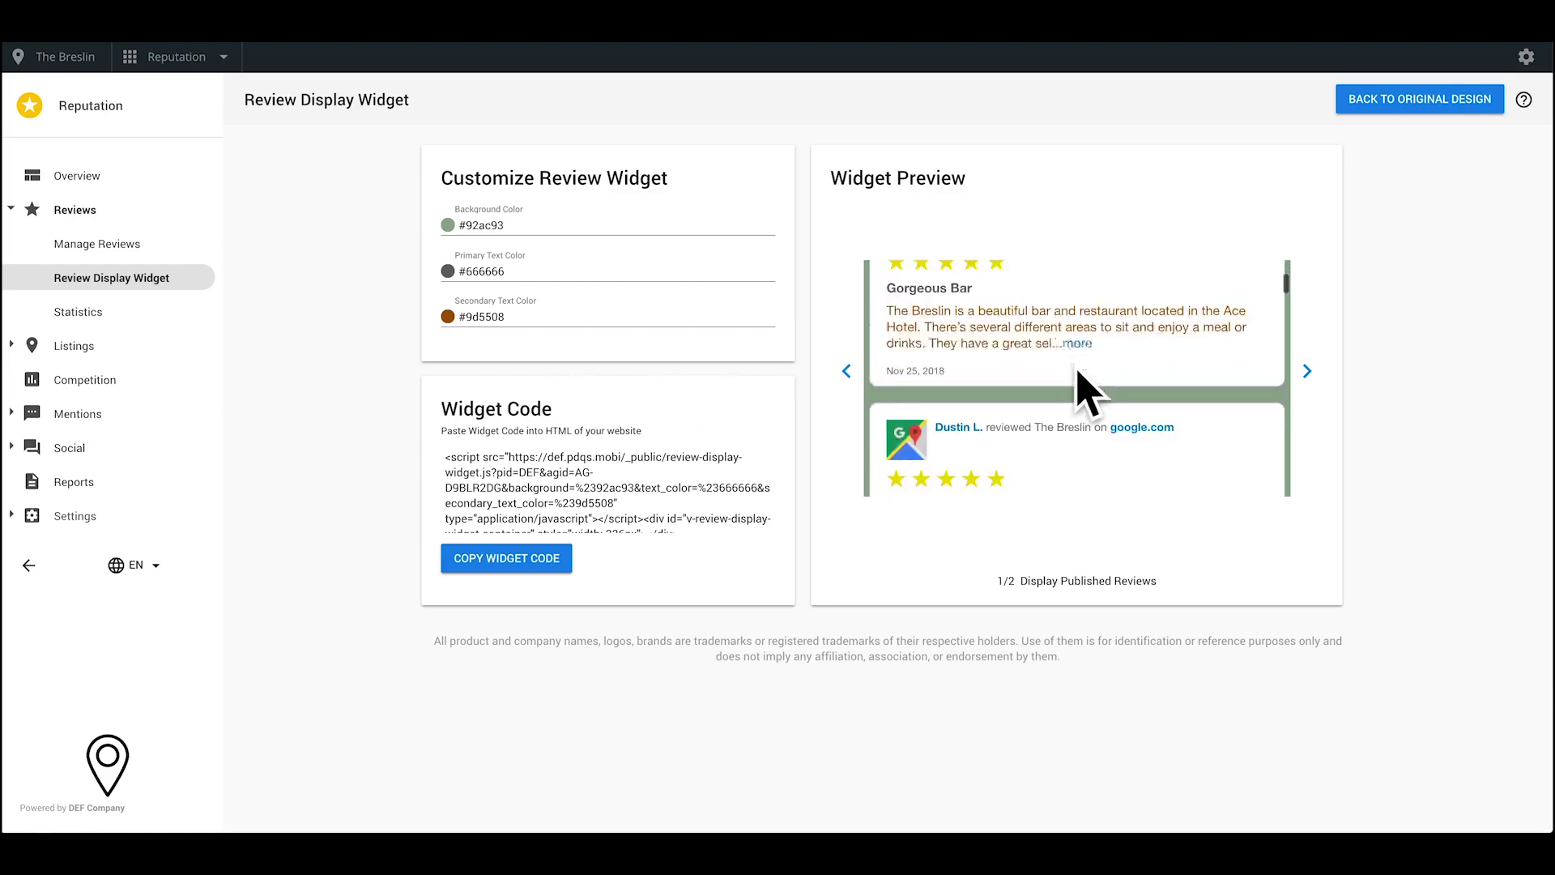
# Read the monthly average rating and total reviews bars in review Statistics, then go to Primary Listings.
pyautogui.click(165, 316)
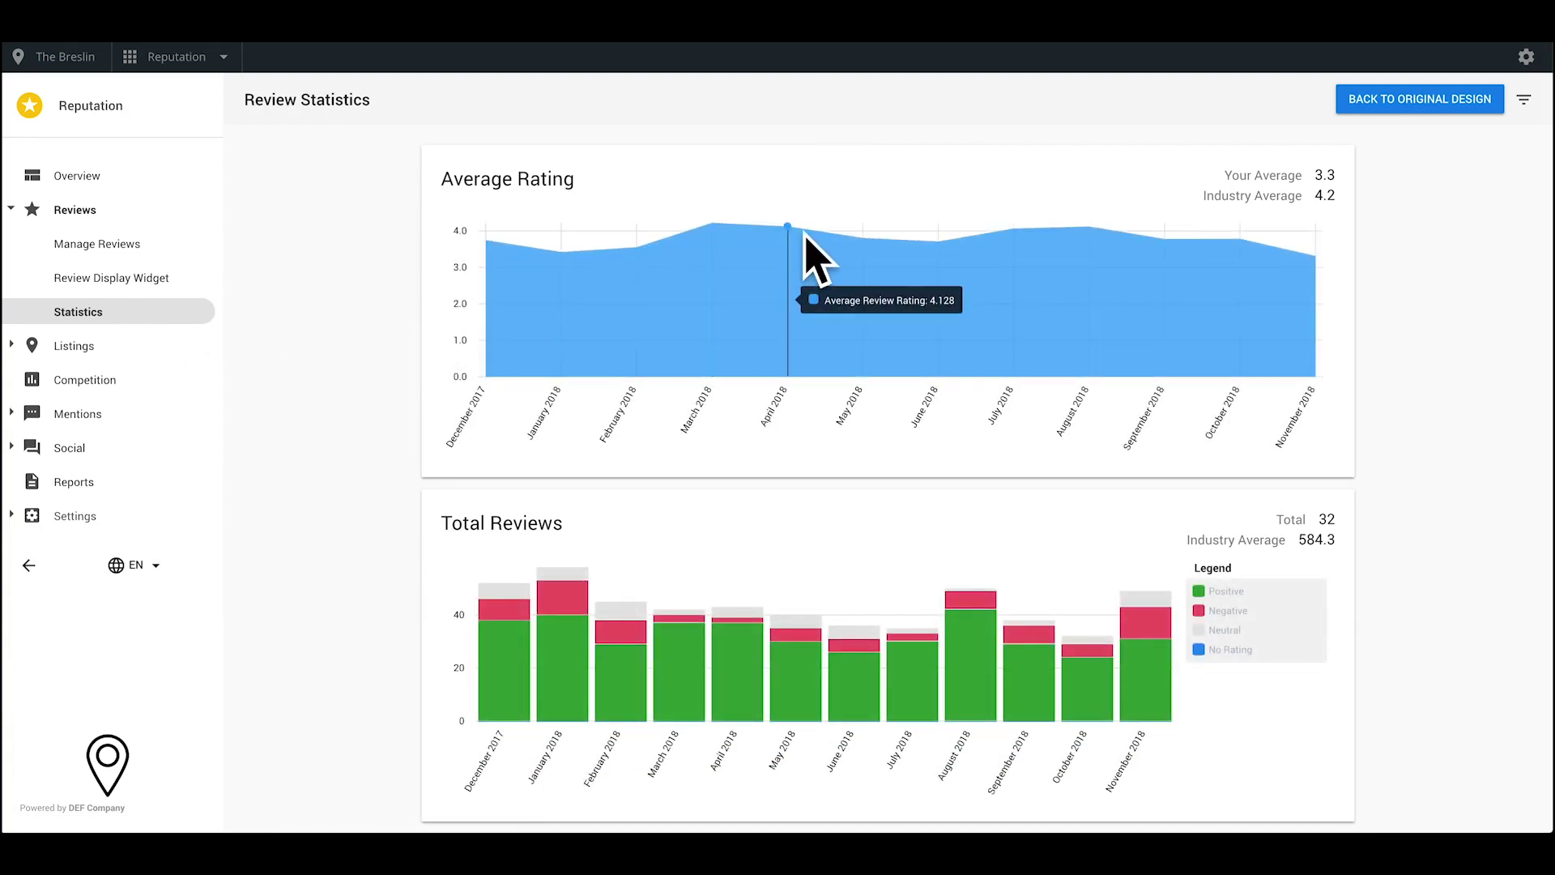
pyautogui.moveTo(577, 619)
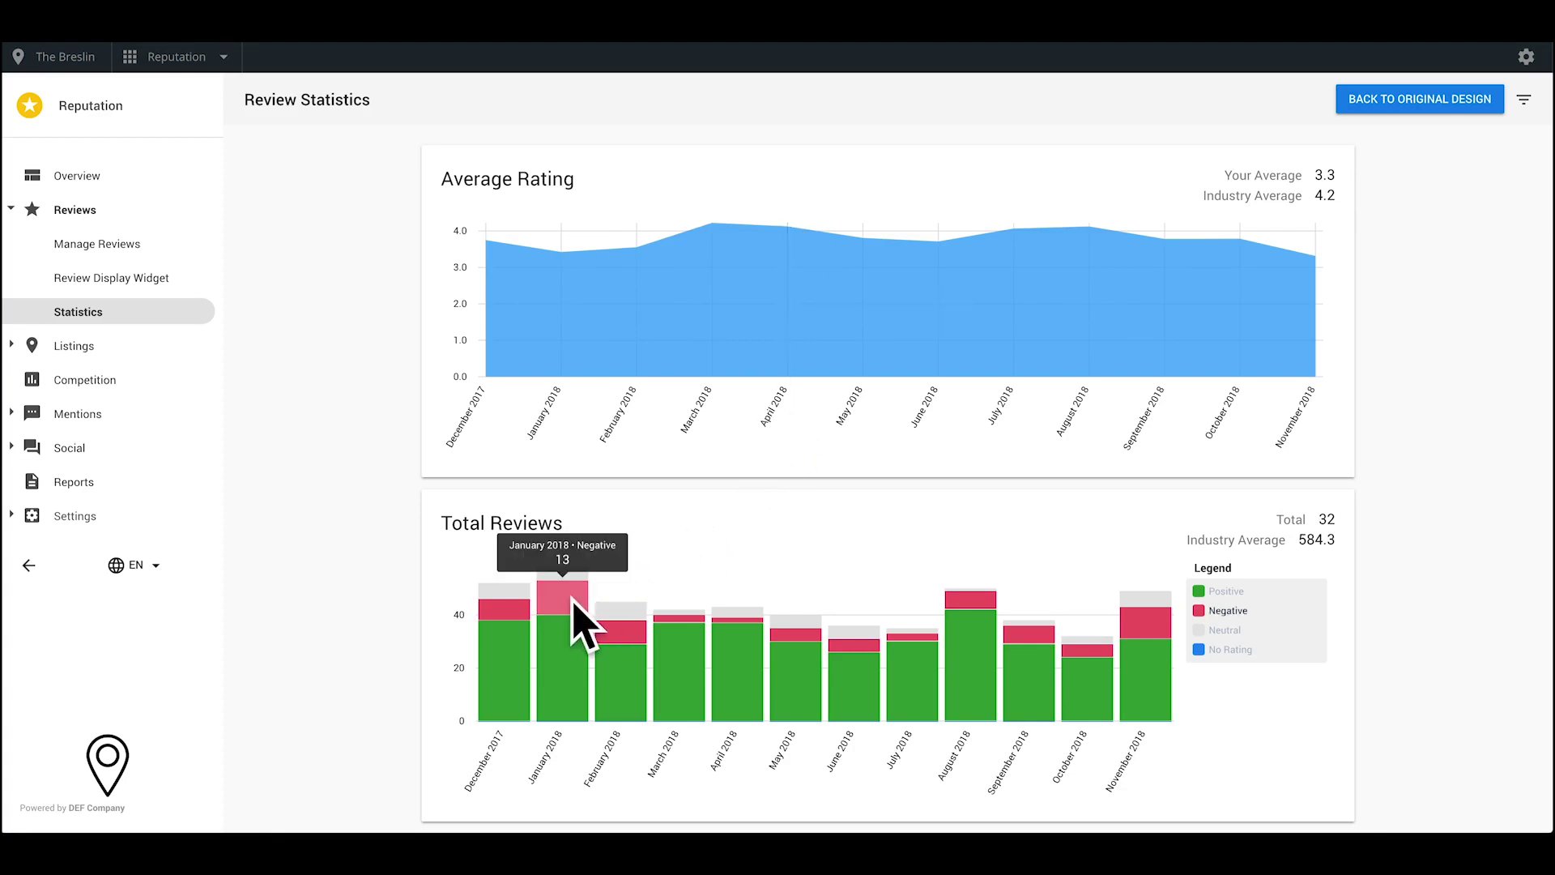
pyautogui.moveTo(623, 640)
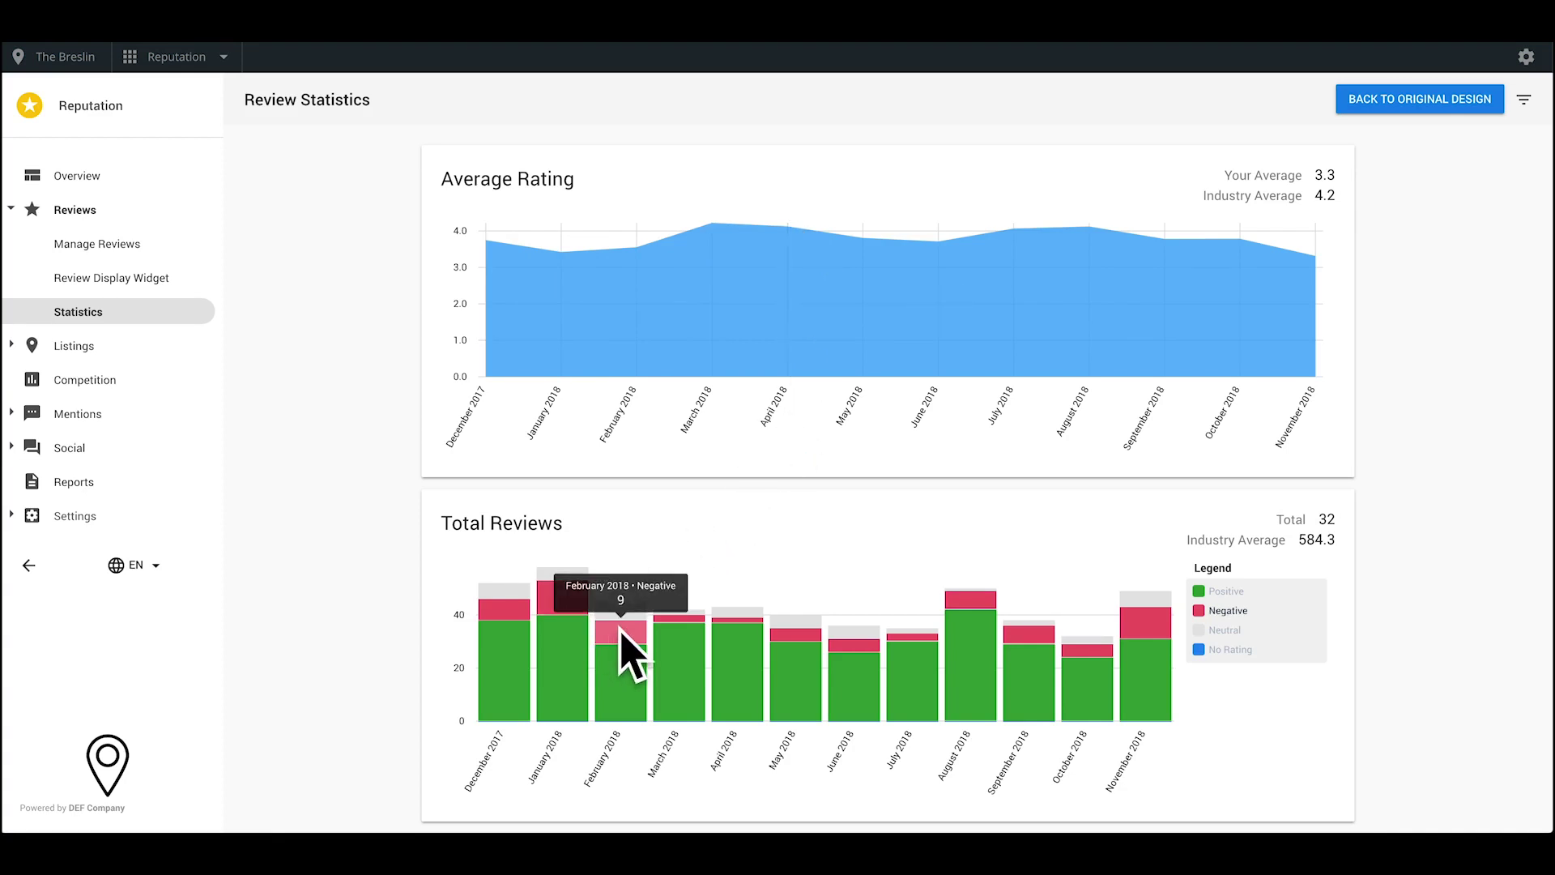
pyautogui.moveTo(738, 632)
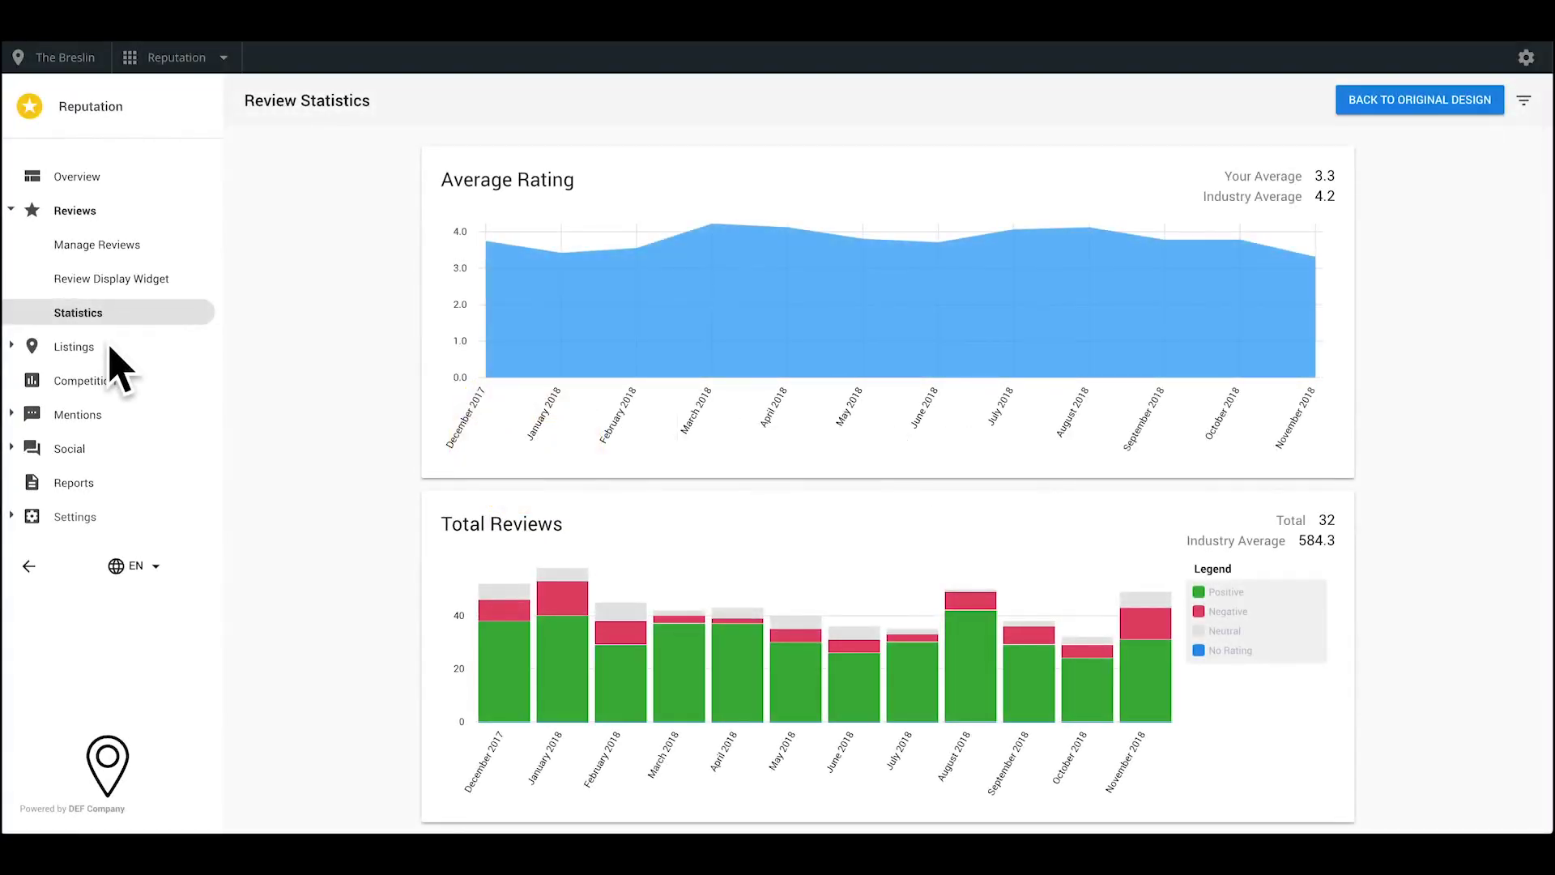
pyautogui.click(109, 347)
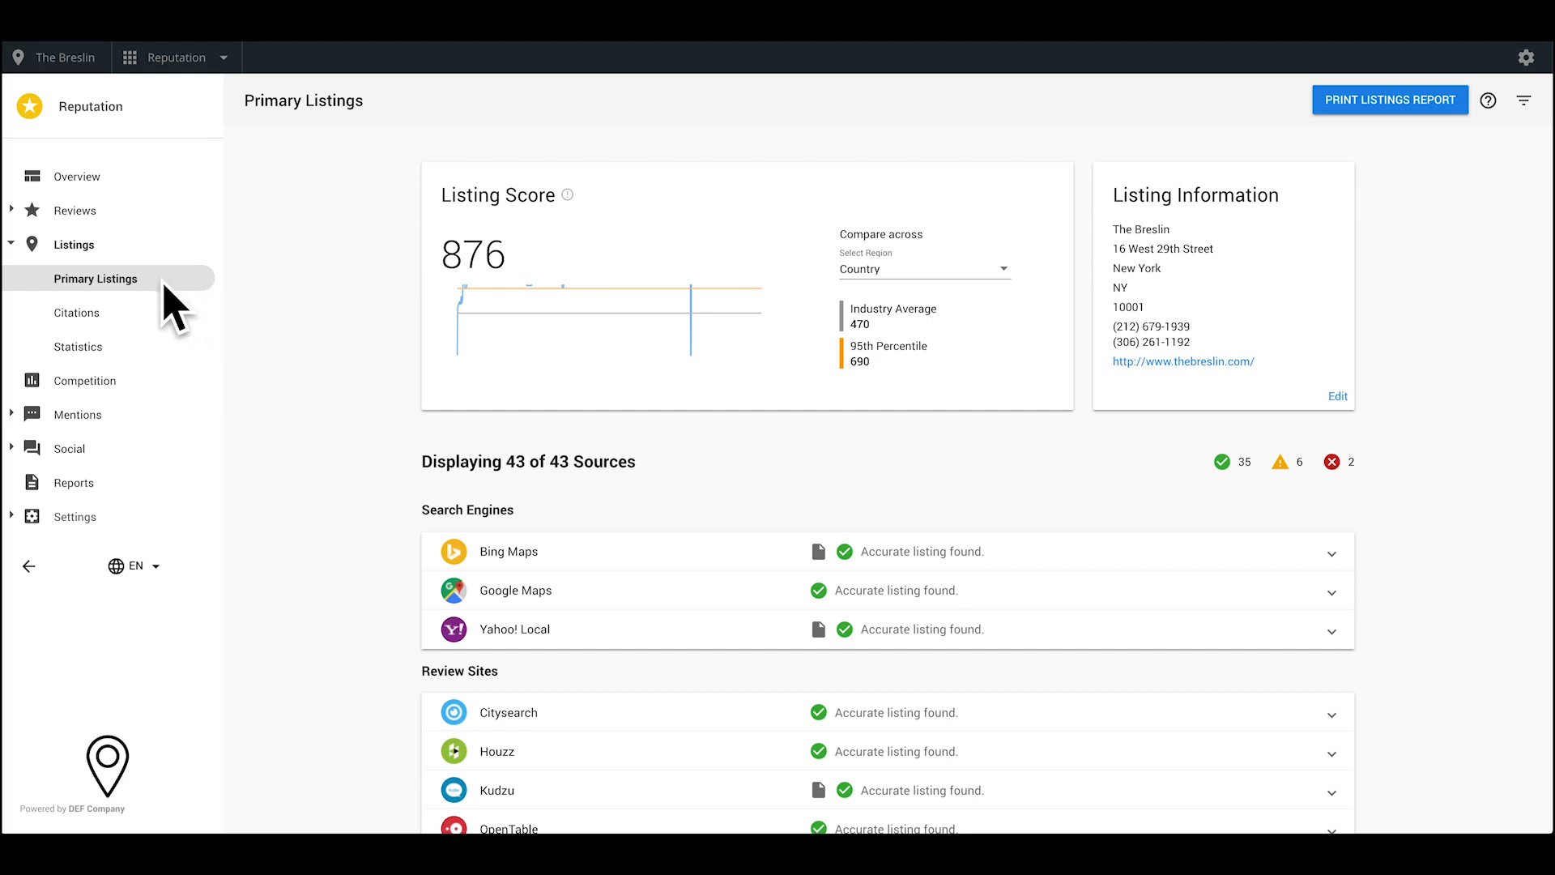
# Check listing statuses across Search Engines, Review Sites and Directories, noting Manta and Ziplocal not found.
pyautogui.scroll(-1, 333, 339)
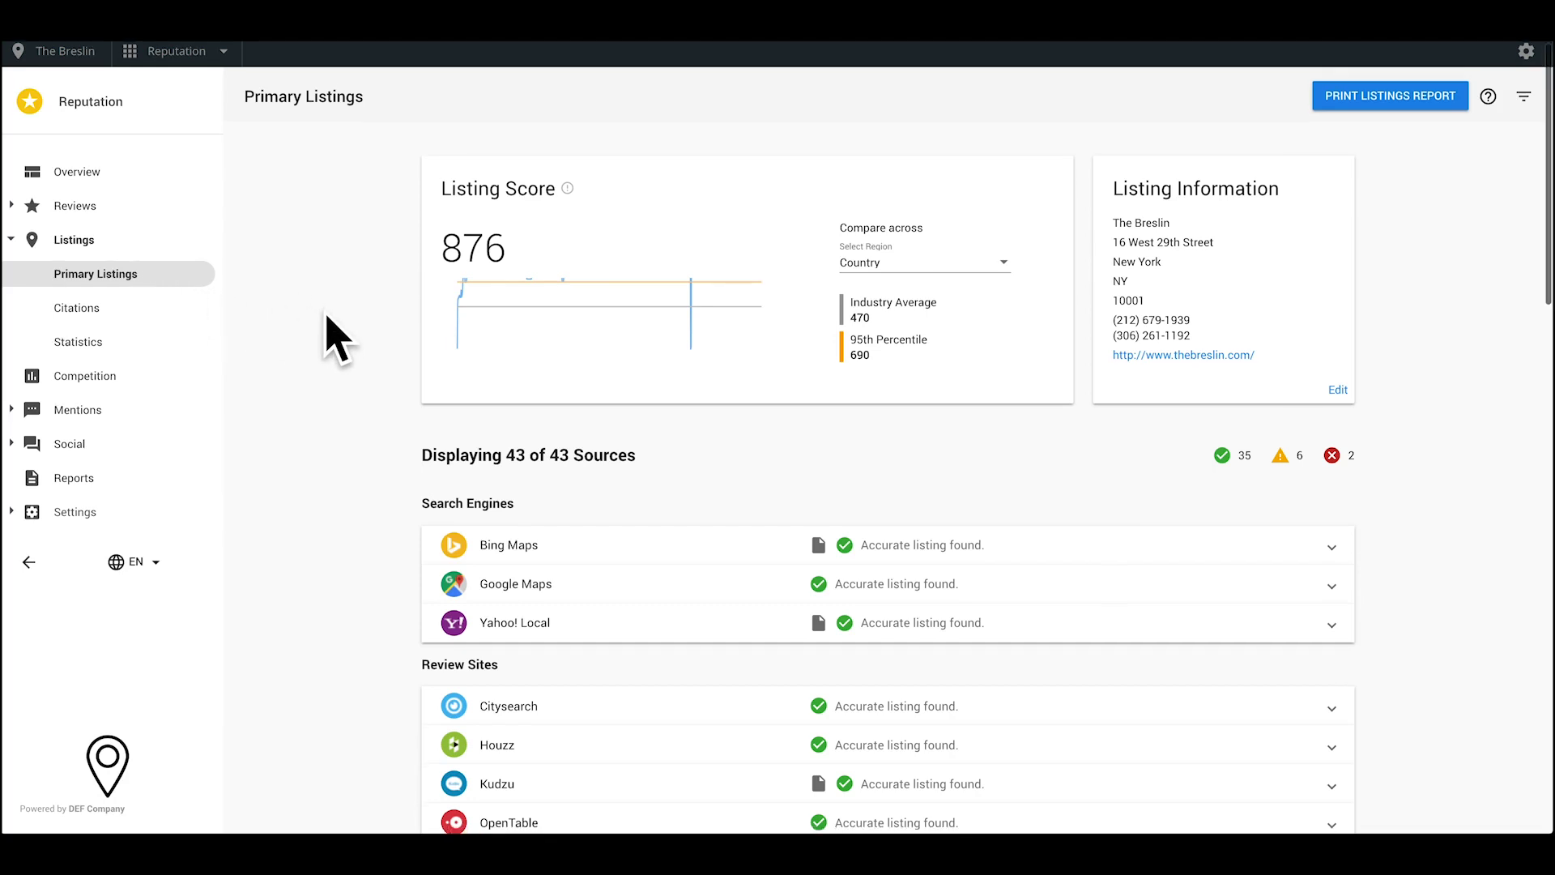
pyautogui.scroll(-3, 333, 338)
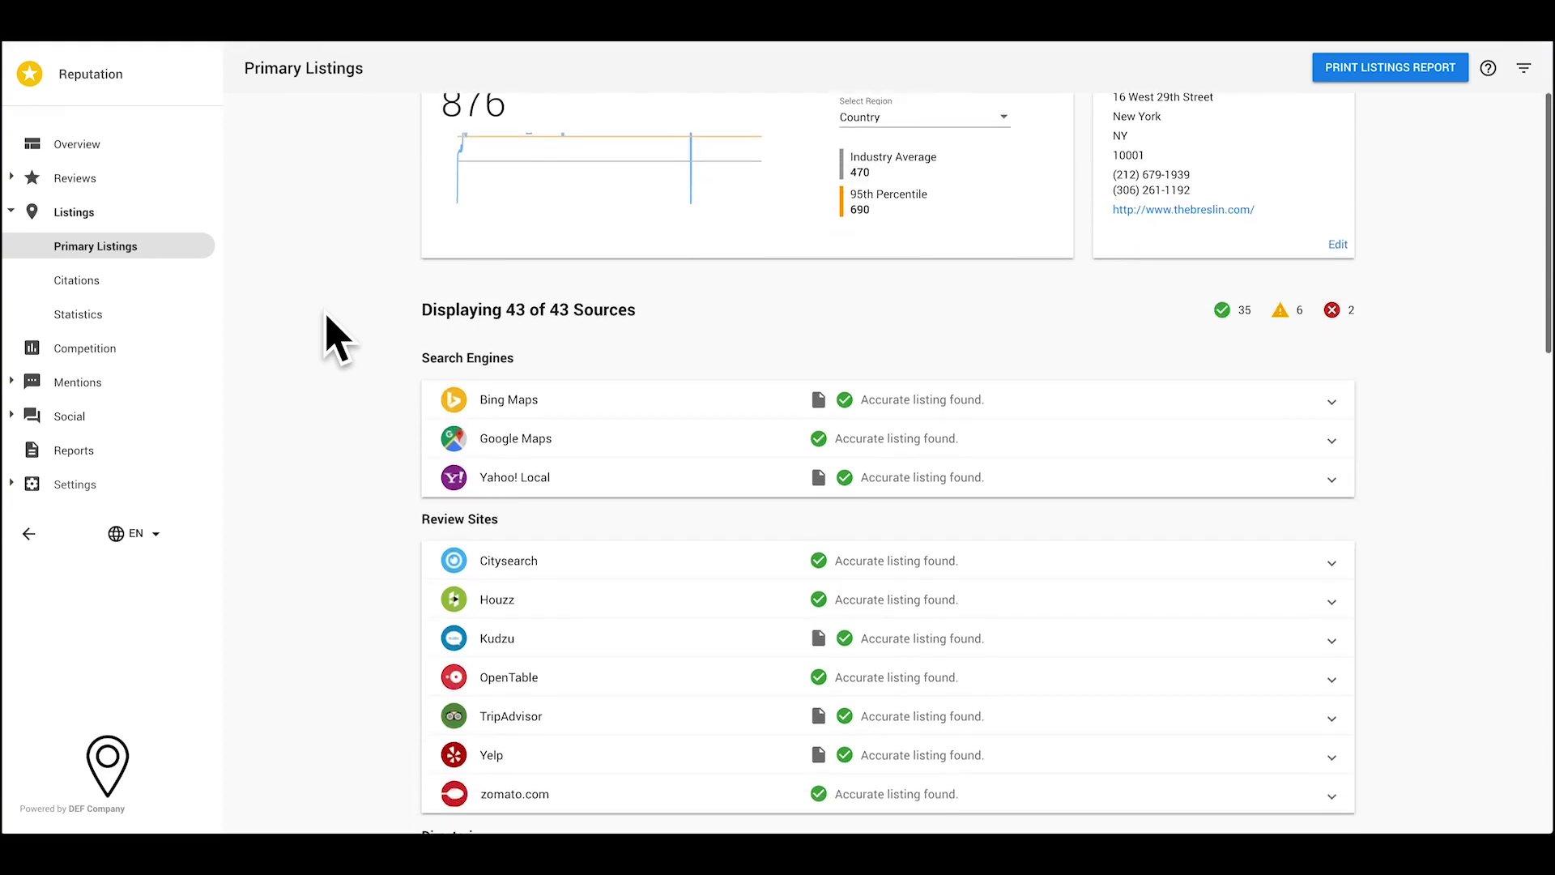
pyautogui.scroll(-7, 334, 339)
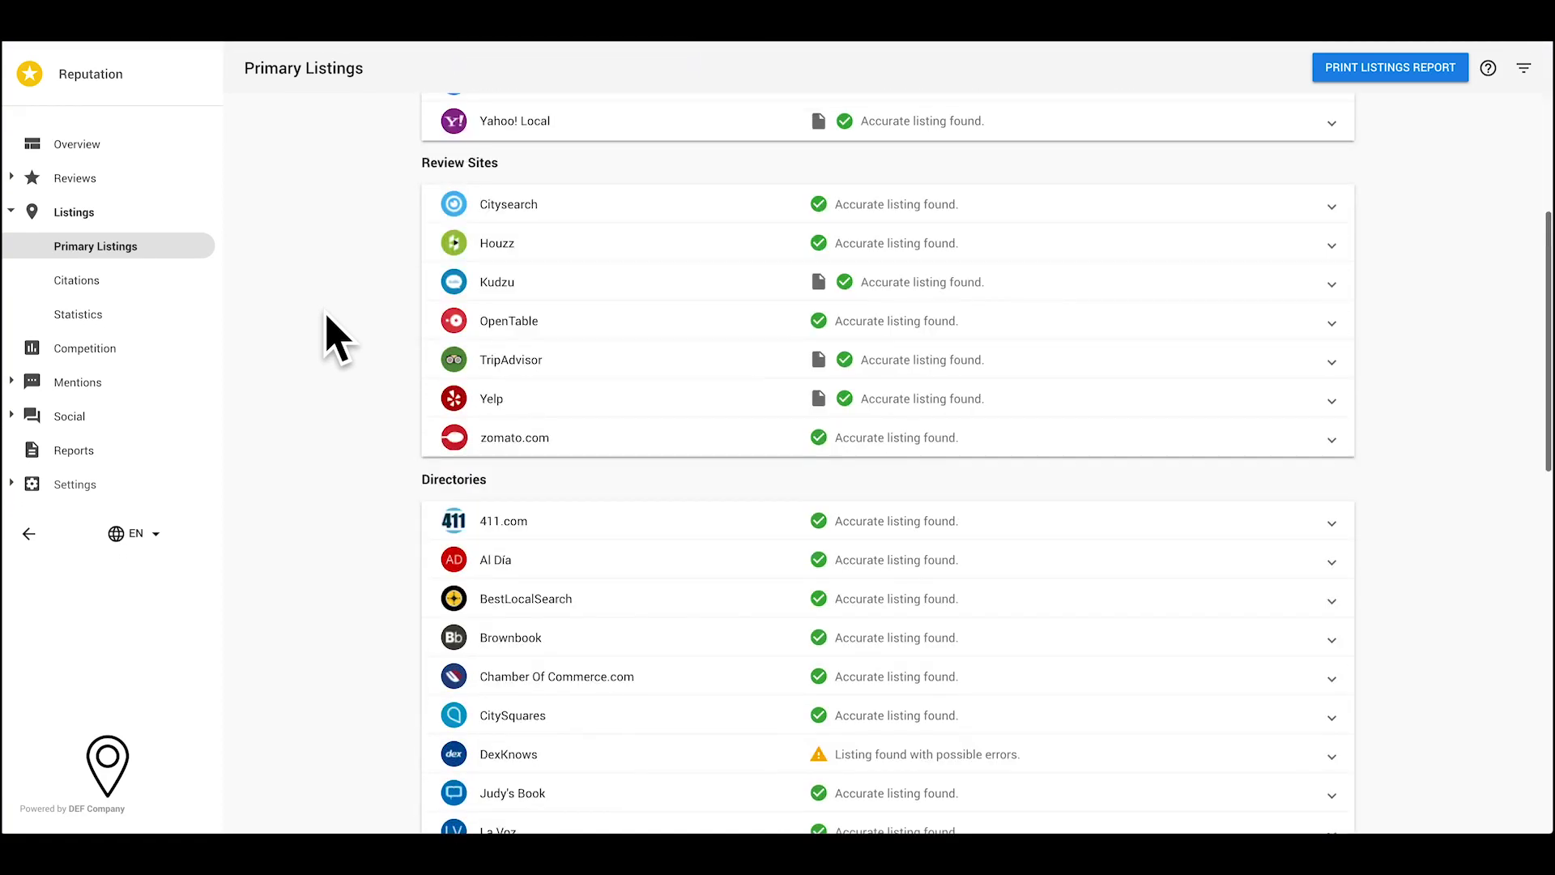
pyautogui.scroll(-7, 334, 339)
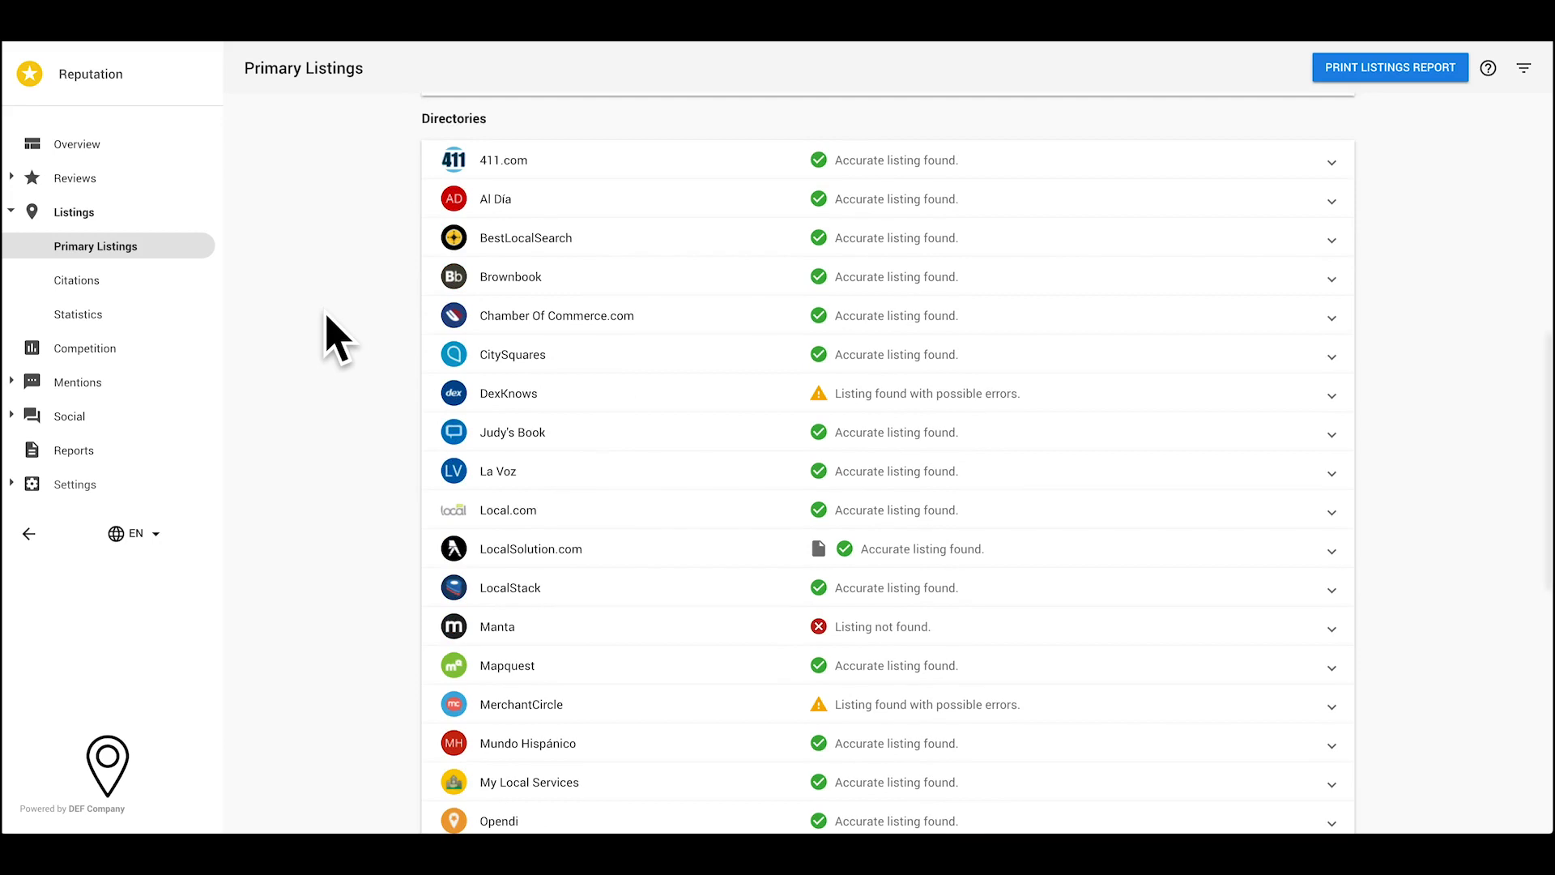
pyautogui.scroll(-1, 333, 338)
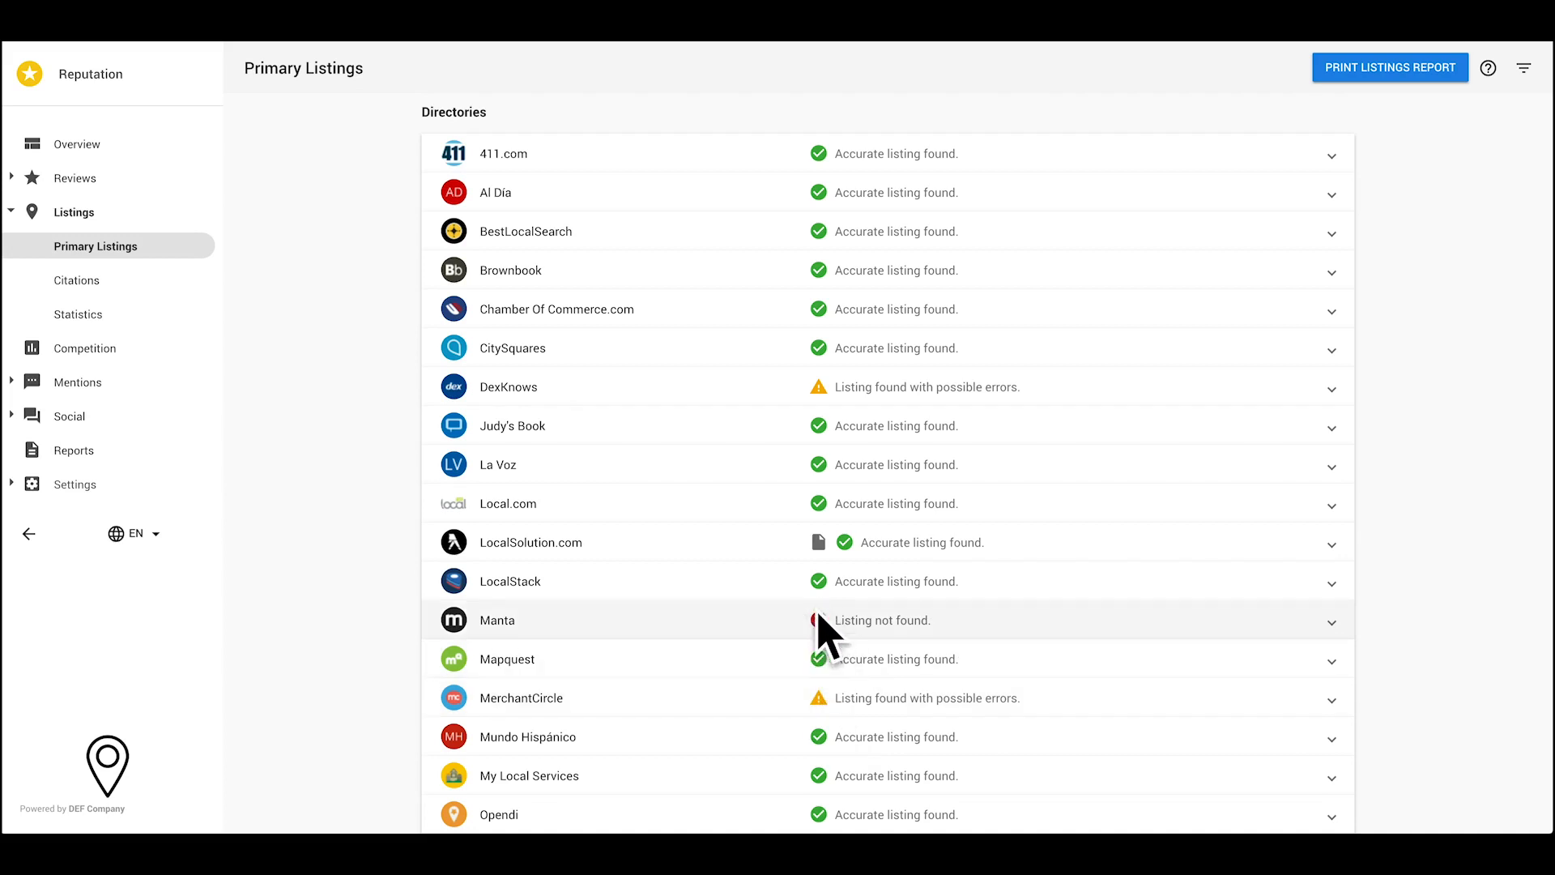
pyautogui.scroll(5, 838, 441)
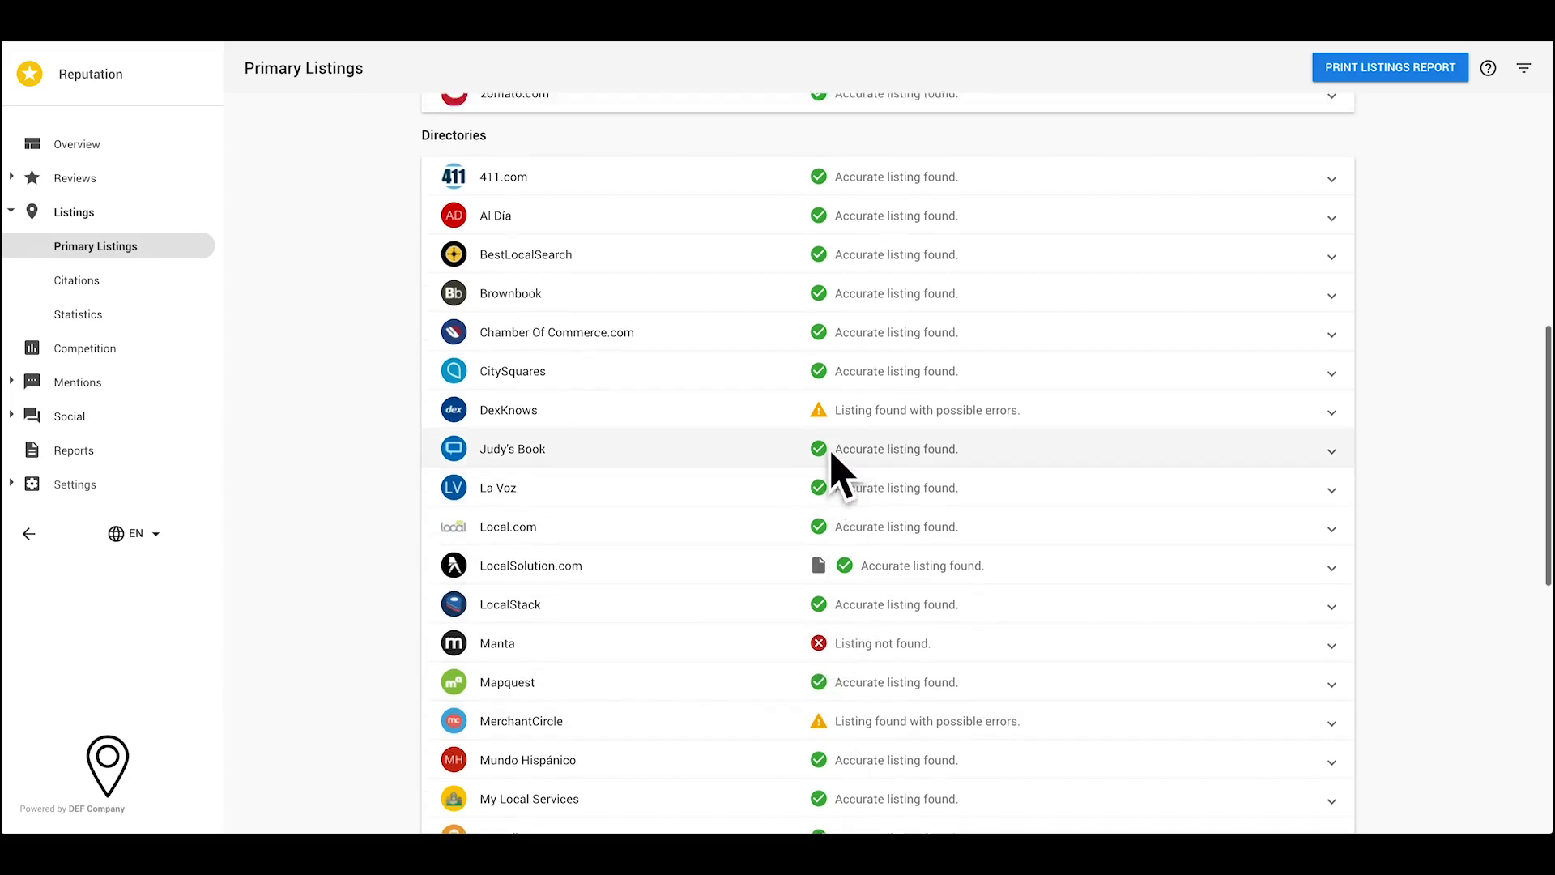
pyautogui.scroll(6, 839, 441)
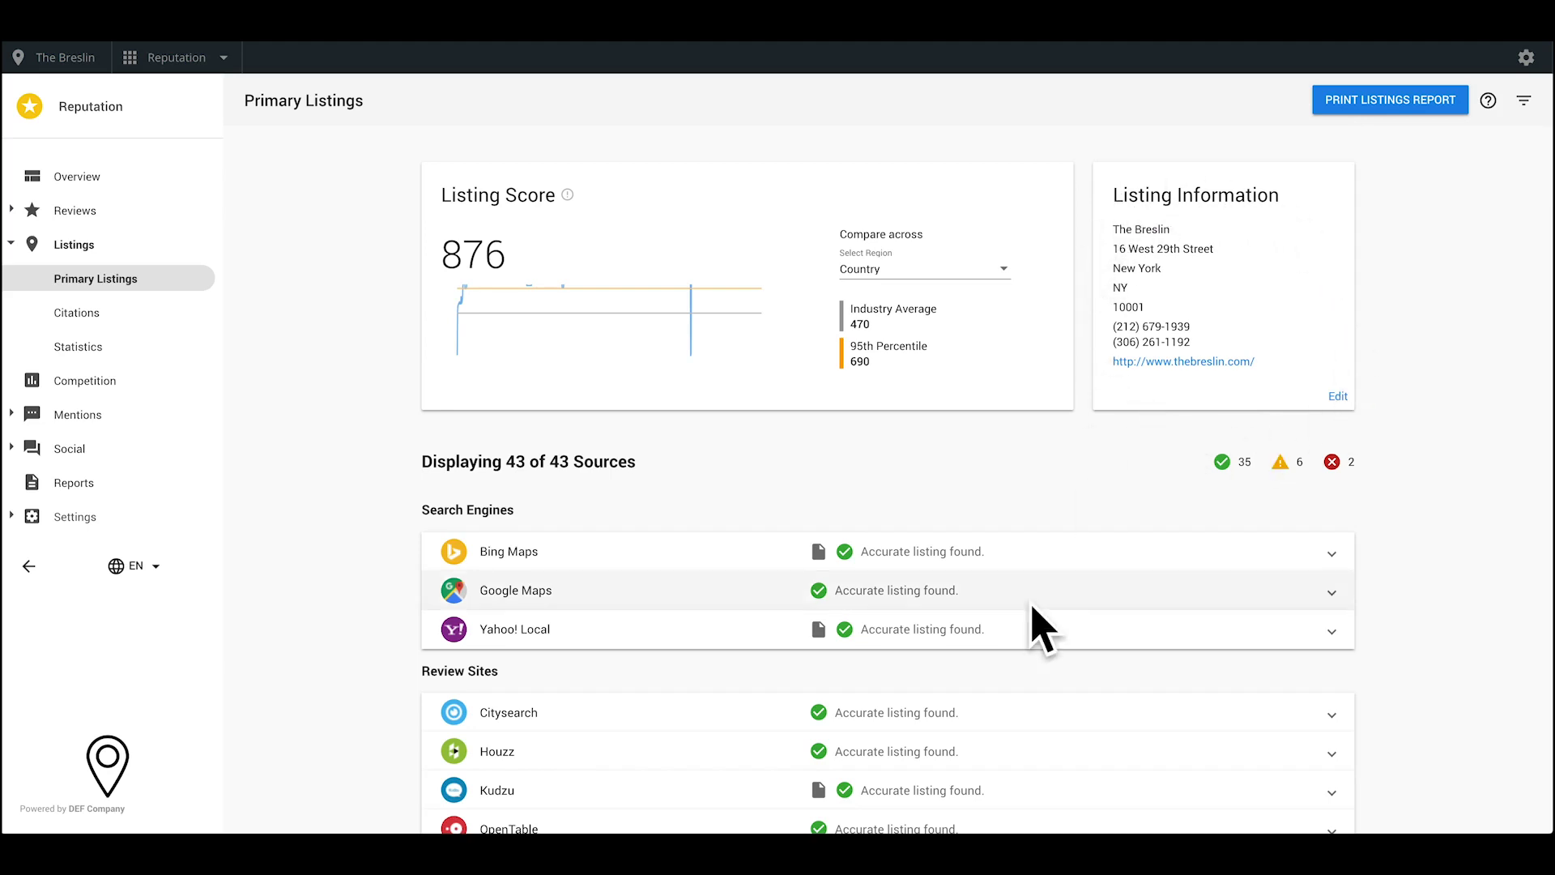
pyautogui.scroll(-5, 1036, 625)
pyautogui.scroll(-10, 1037, 628)
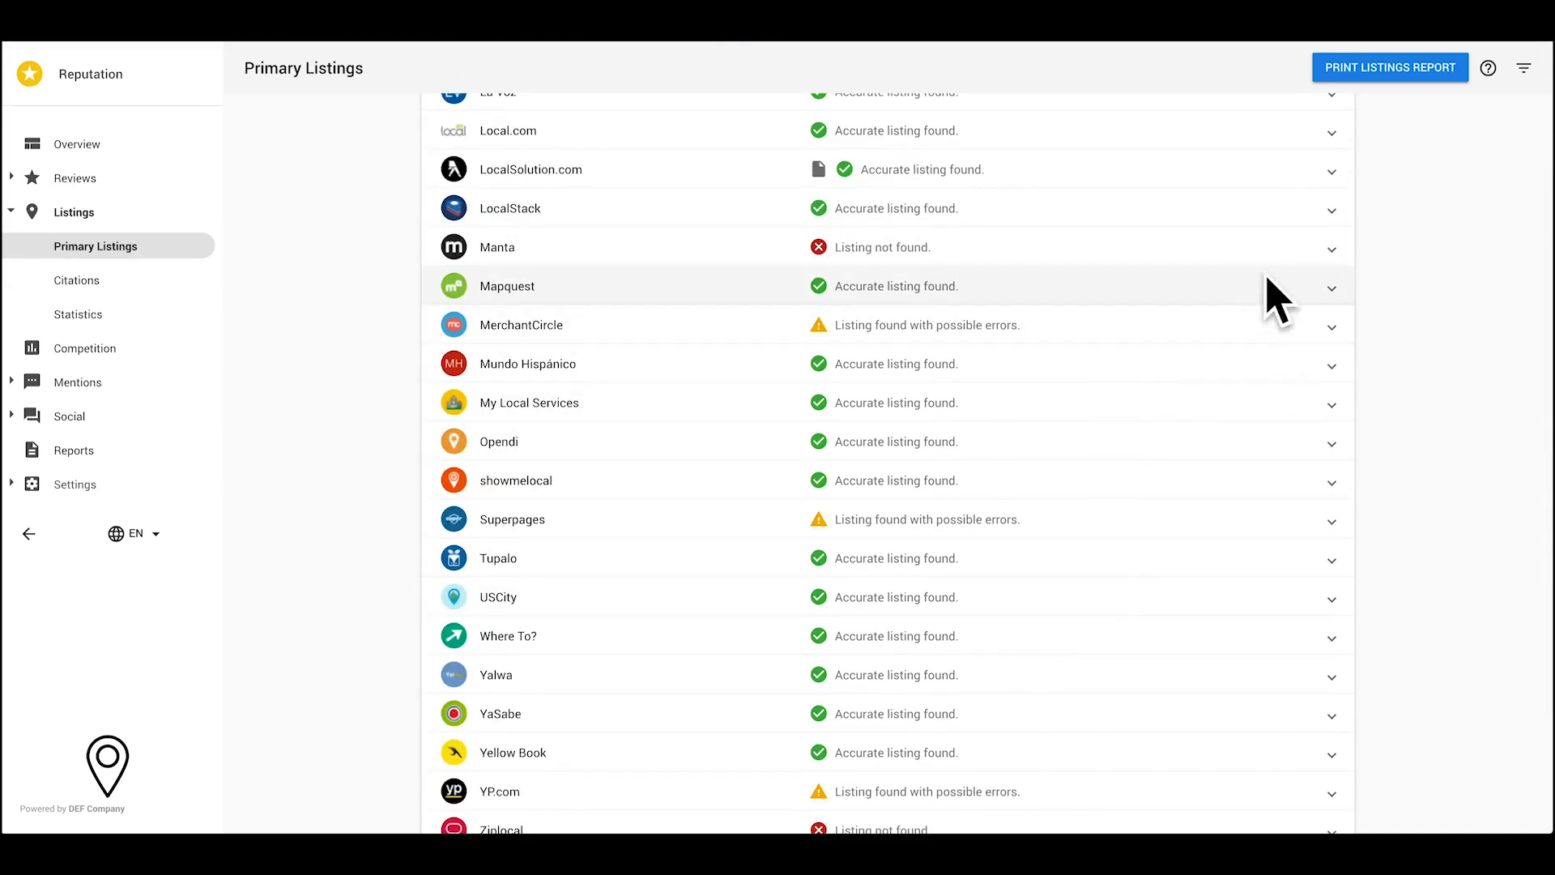
# Expand Manta's row, view its possible matches and the new-listing URL field, then collapse it.
pyautogui.click(1332, 248)
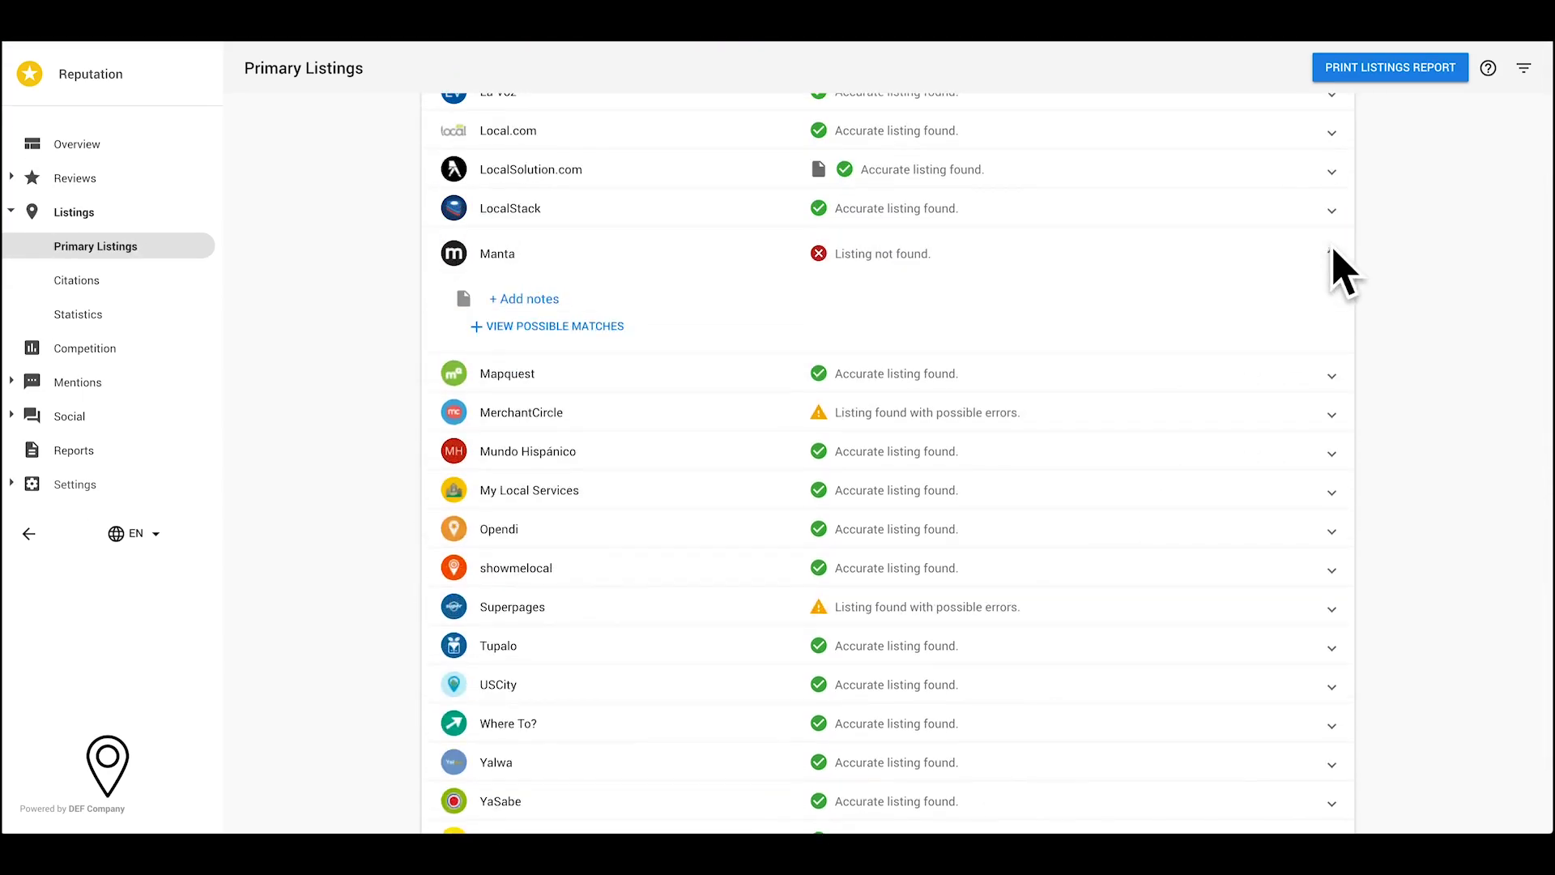
pyautogui.click(563, 326)
pyautogui.click(739, 503)
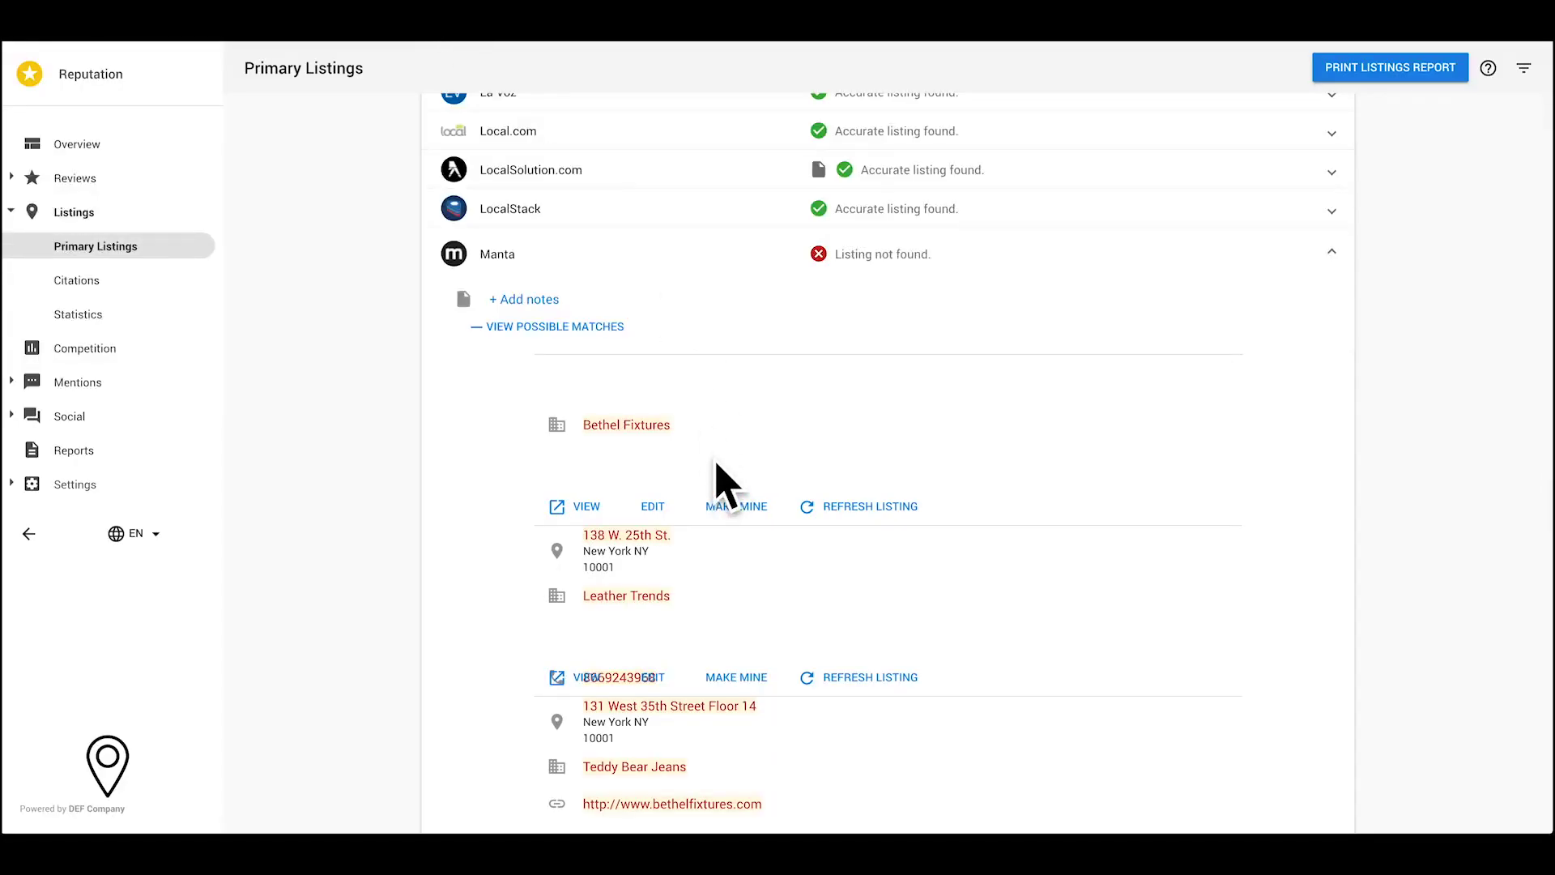
pyautogui.scroll(-7, 705, 413)
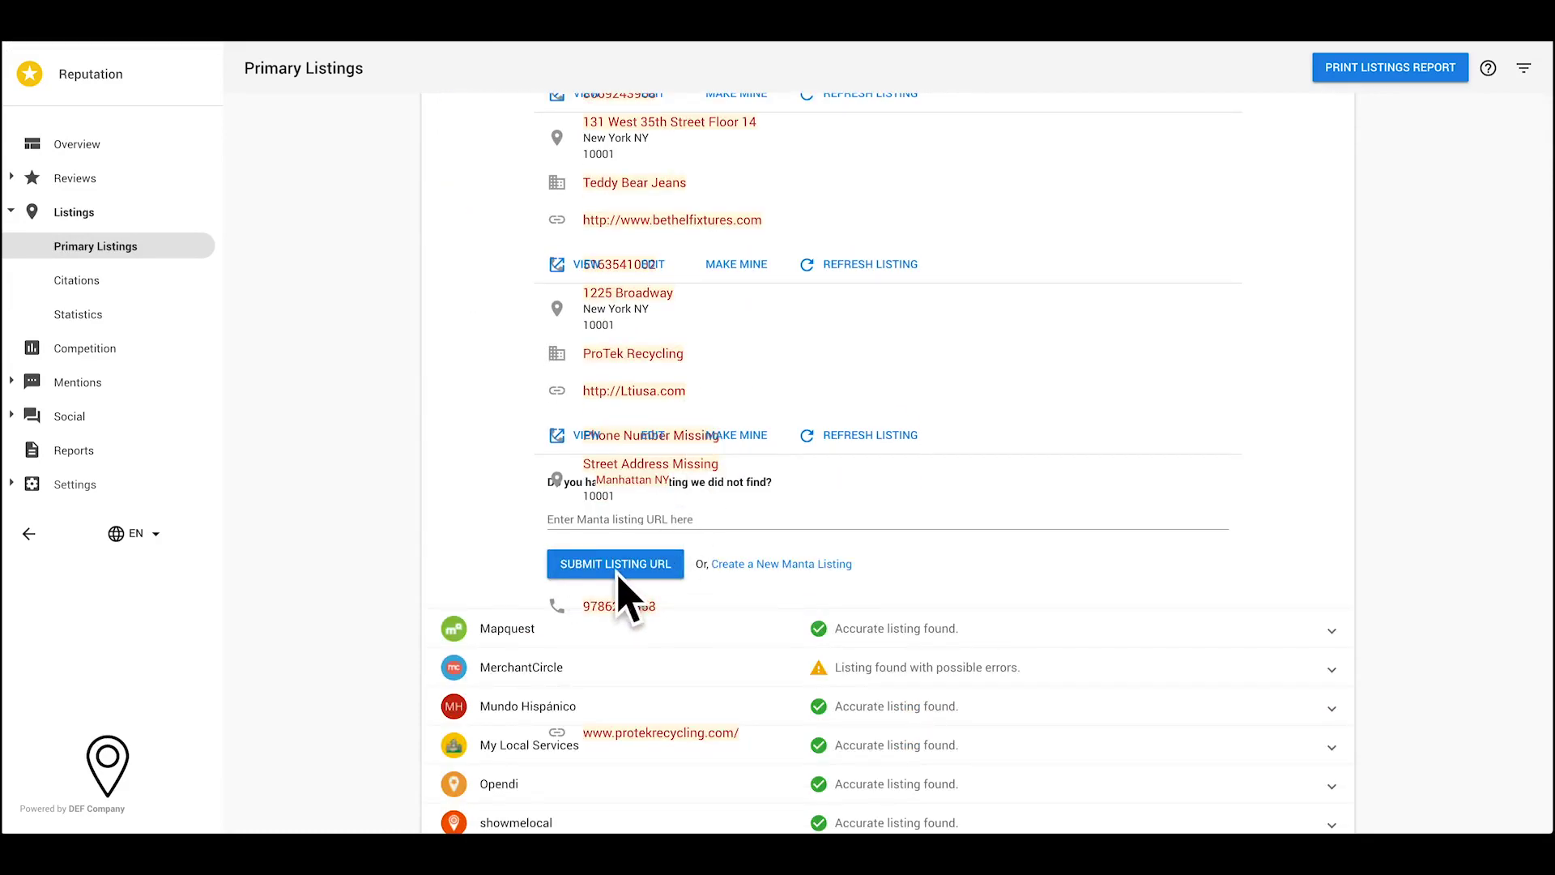
pyautogui.click(665, 519)
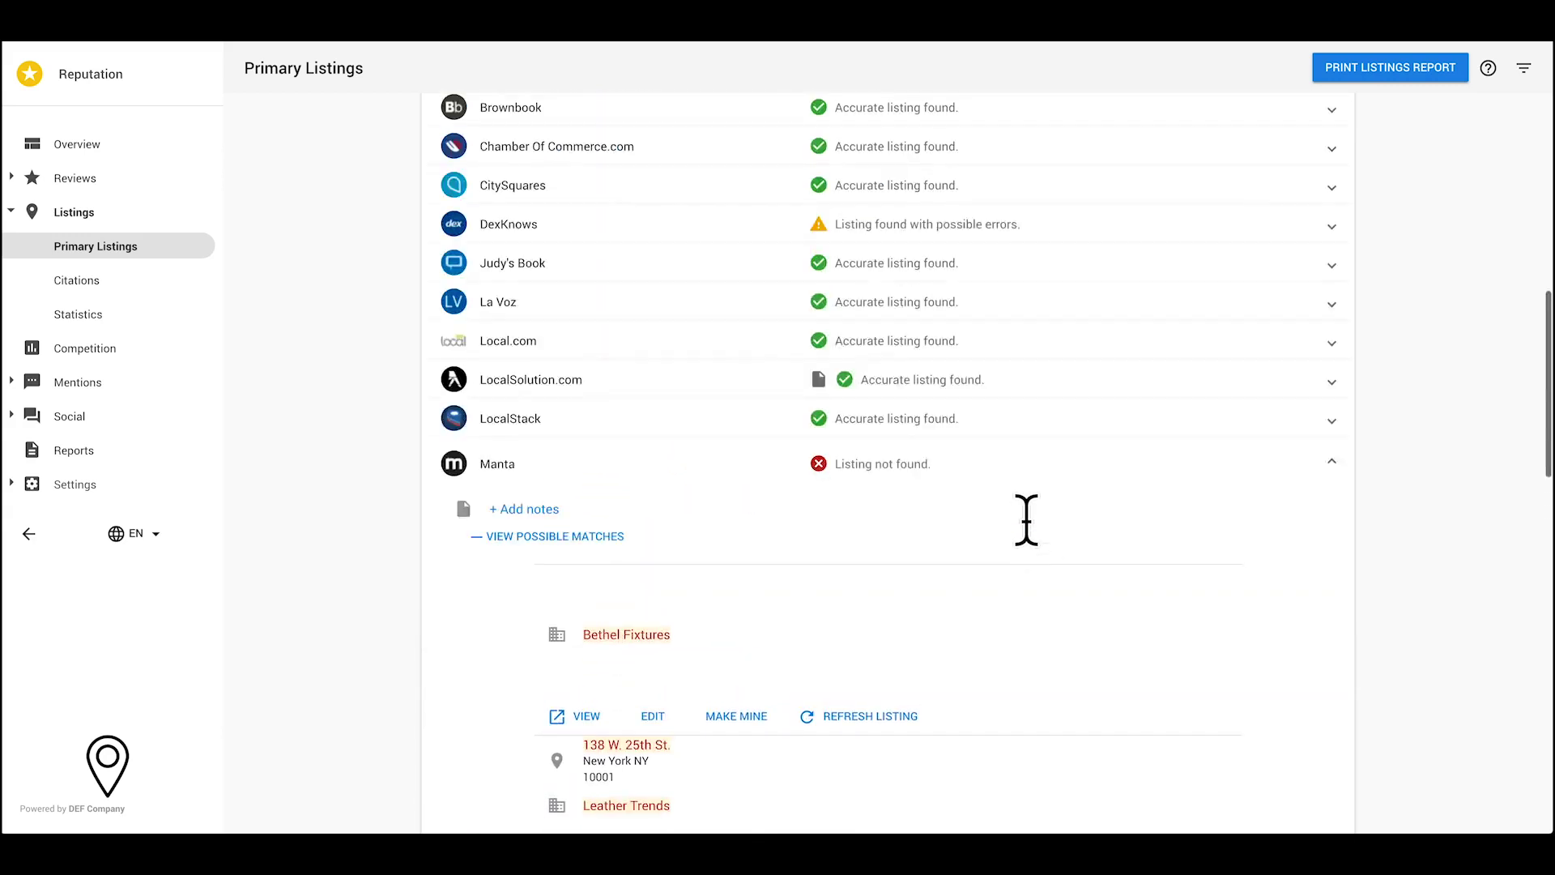
pyautogui.click(1328, 471)
# Scroll back over the primary listings to the 876 Listing Score, then open Citations.
pyautogui.scroll(15, 1155, 490)
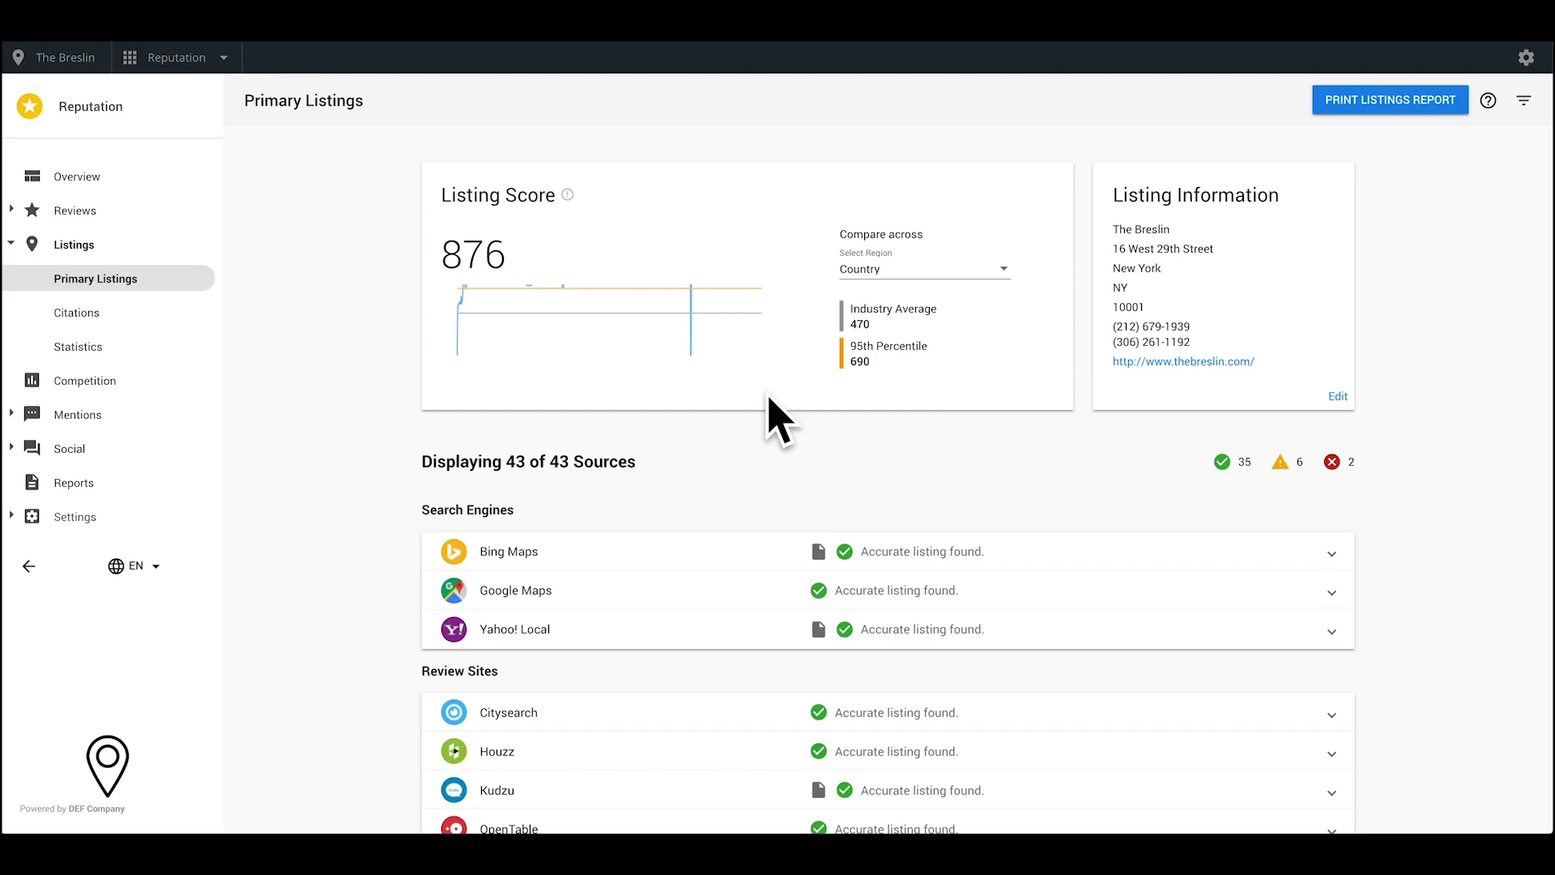
pyautogui.scroll(-1, 769, 405)
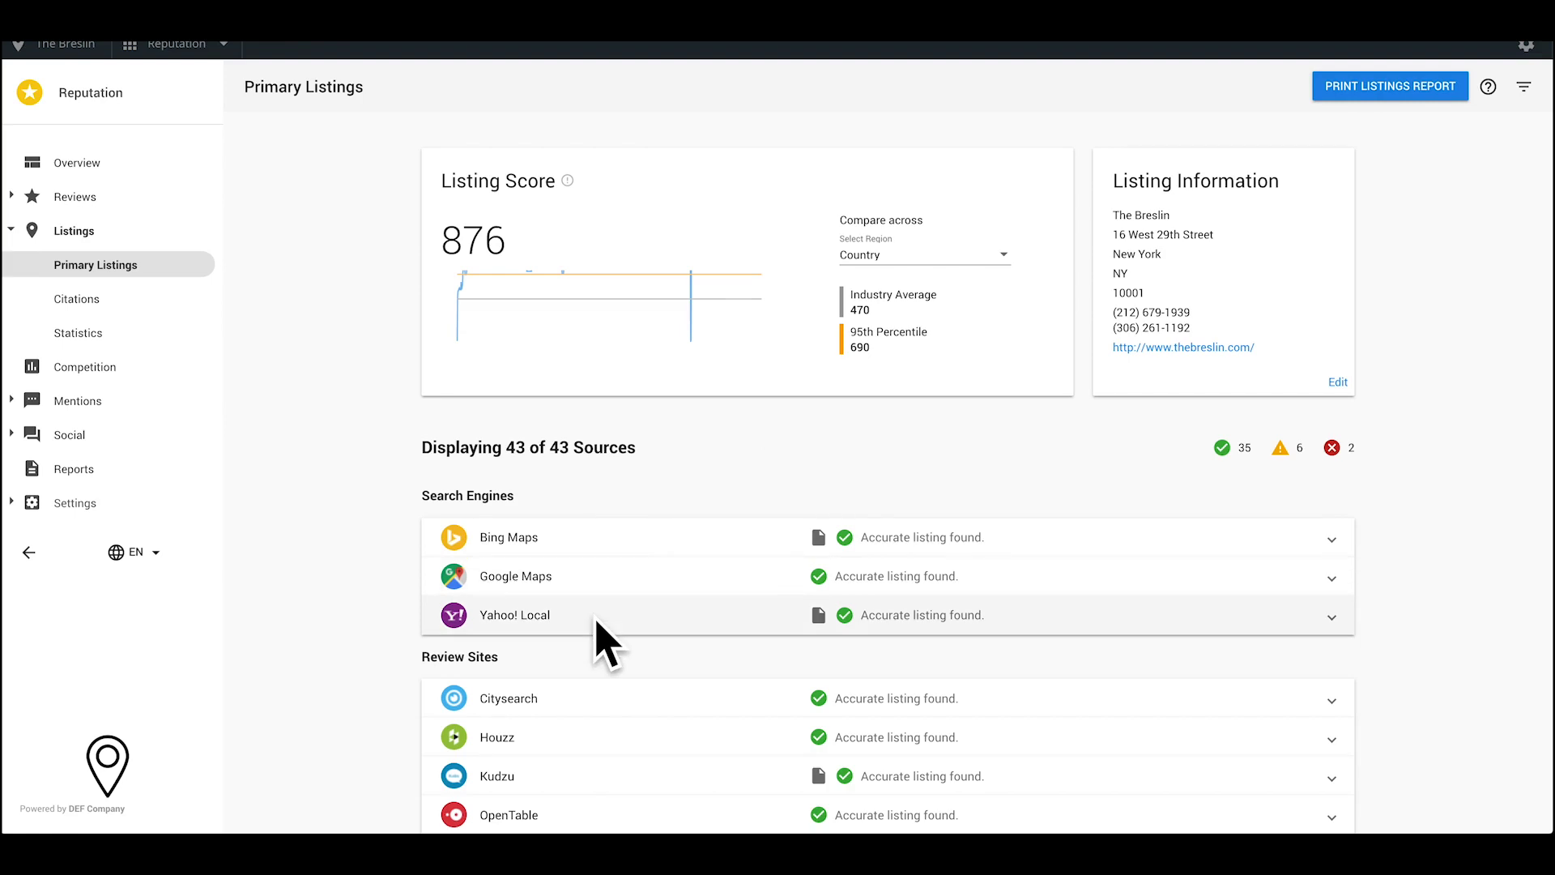
pyautogui.scroll(-3, 601, 648)
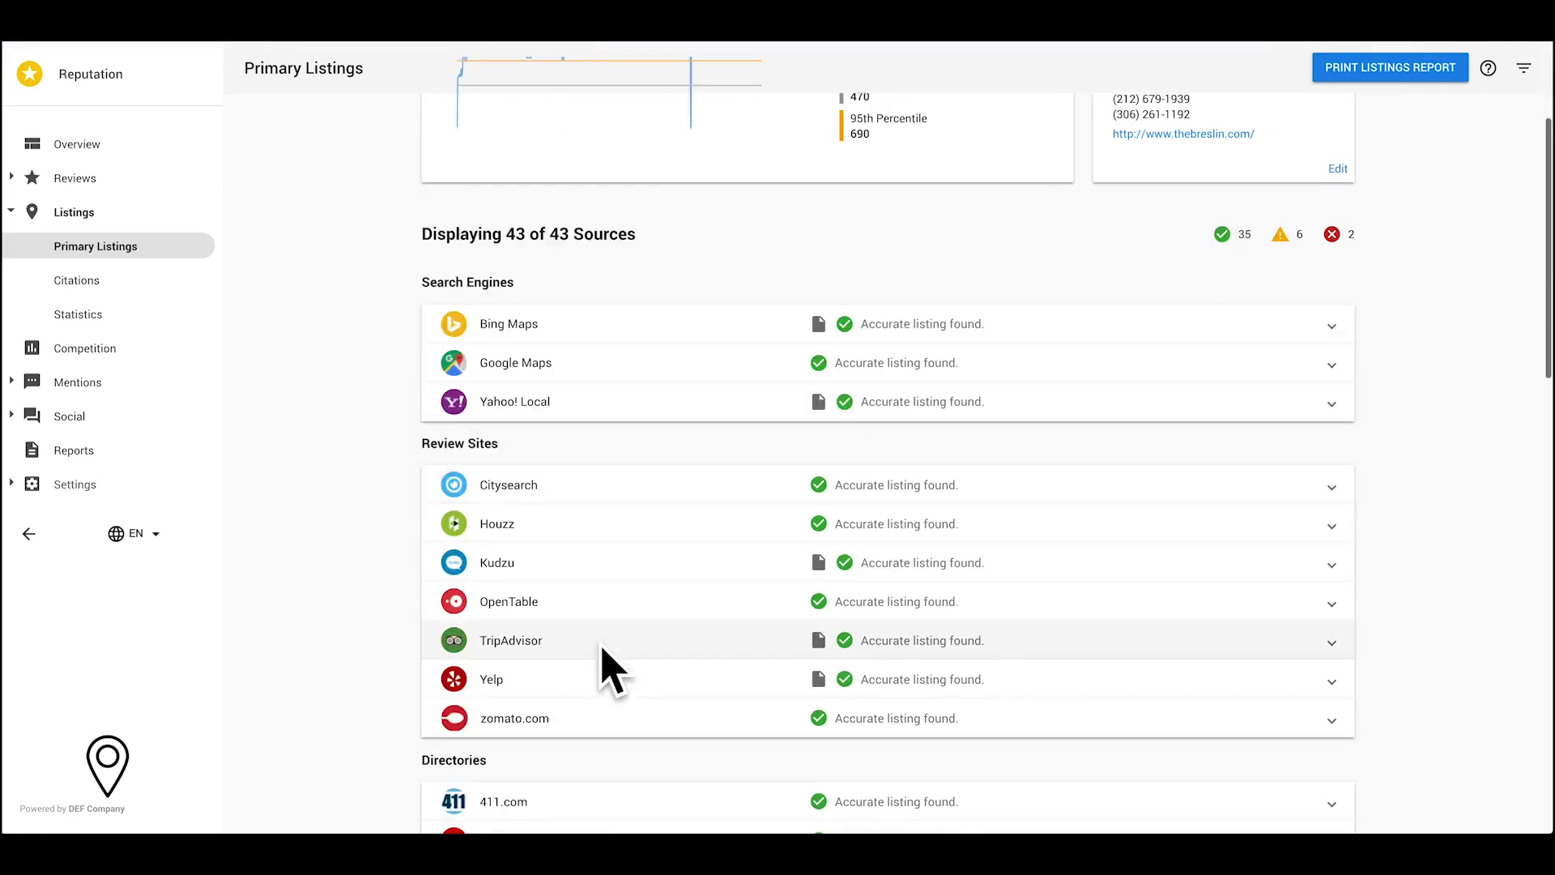
pyautogui.scroll(-1, 601, 648)
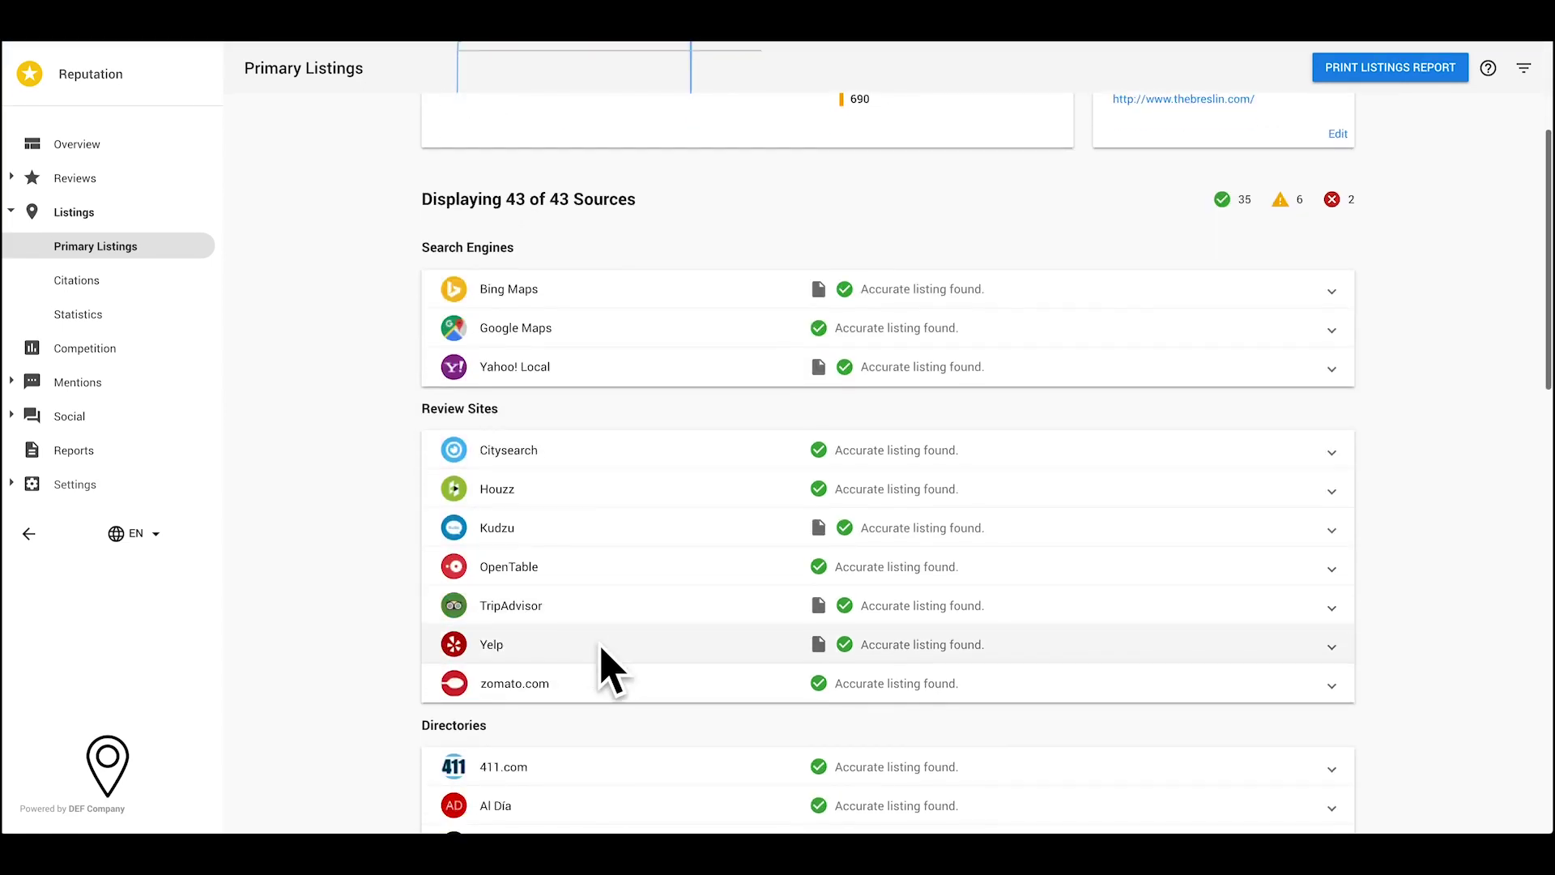
pyautogui.scroll(-3, 601, 648)
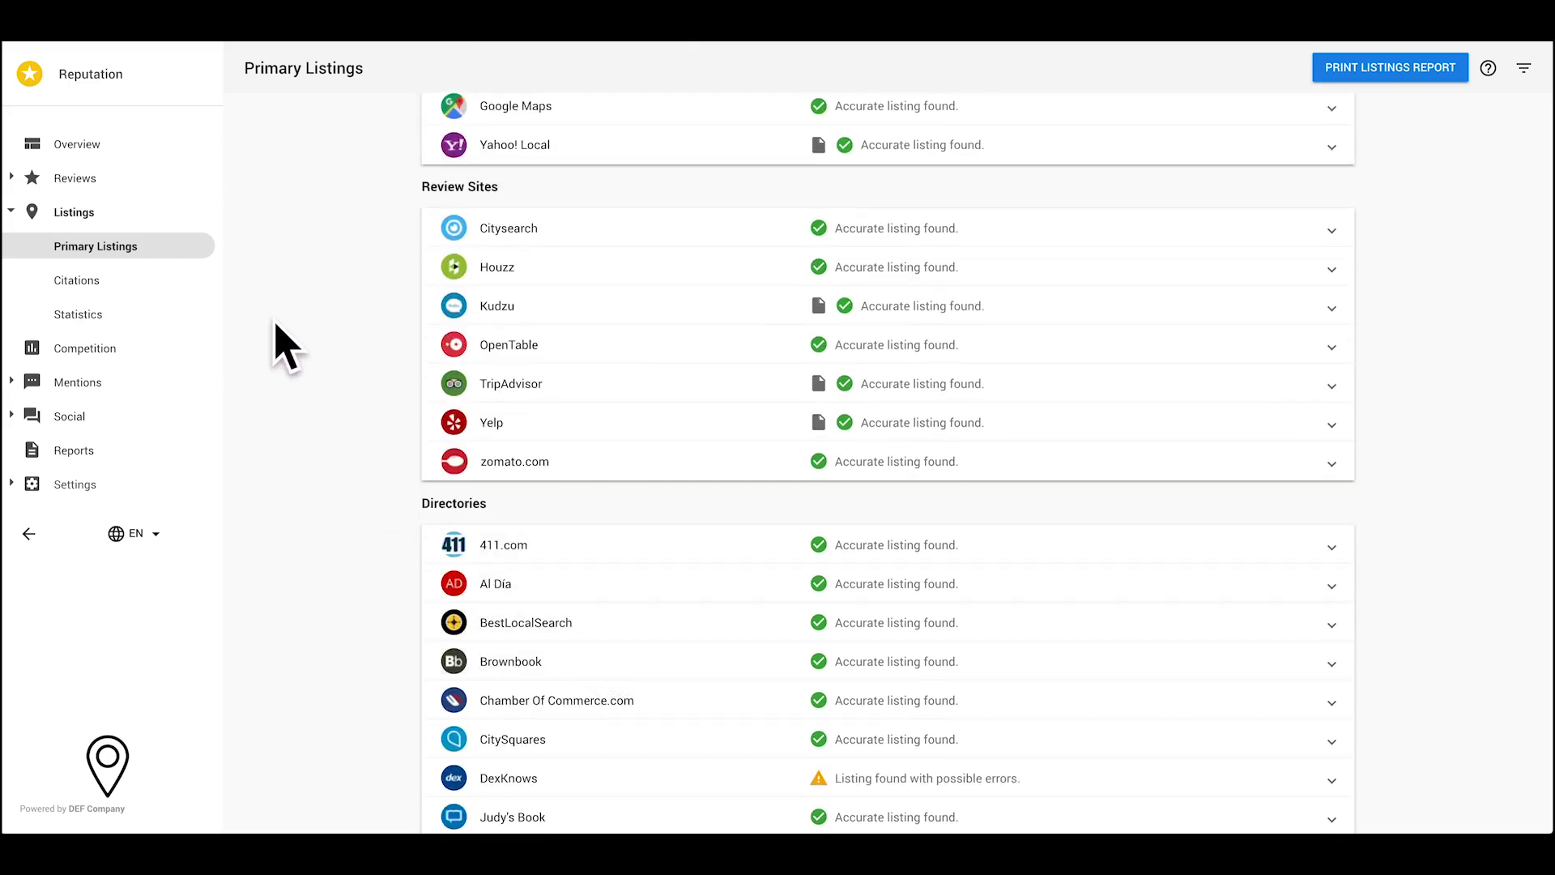
pyautogui.scroll(6, 283, 344)
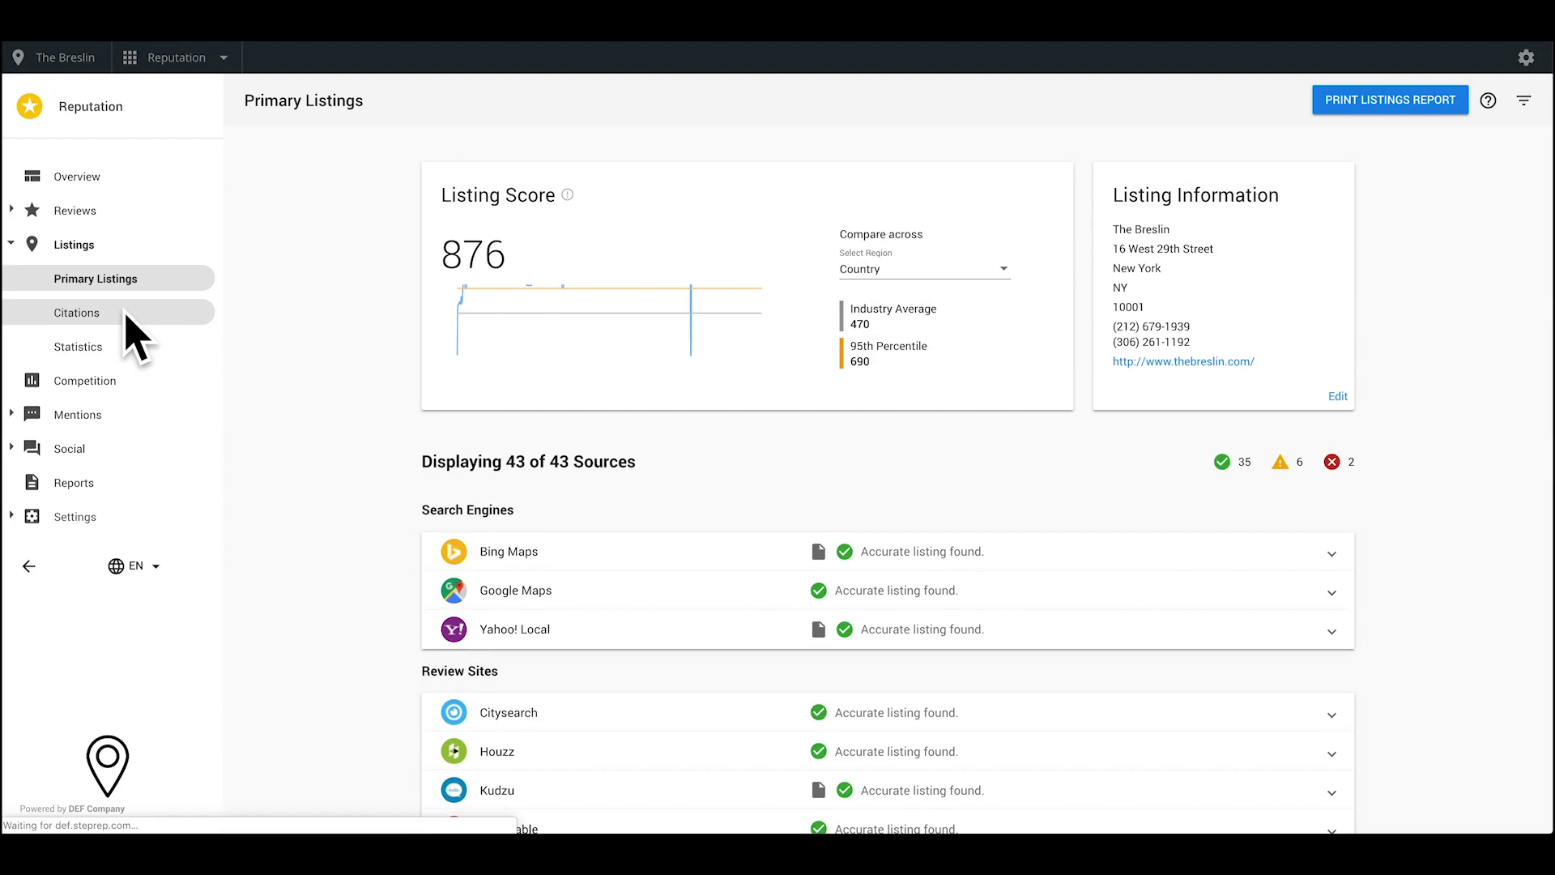
pyautogui.click(128, 314)
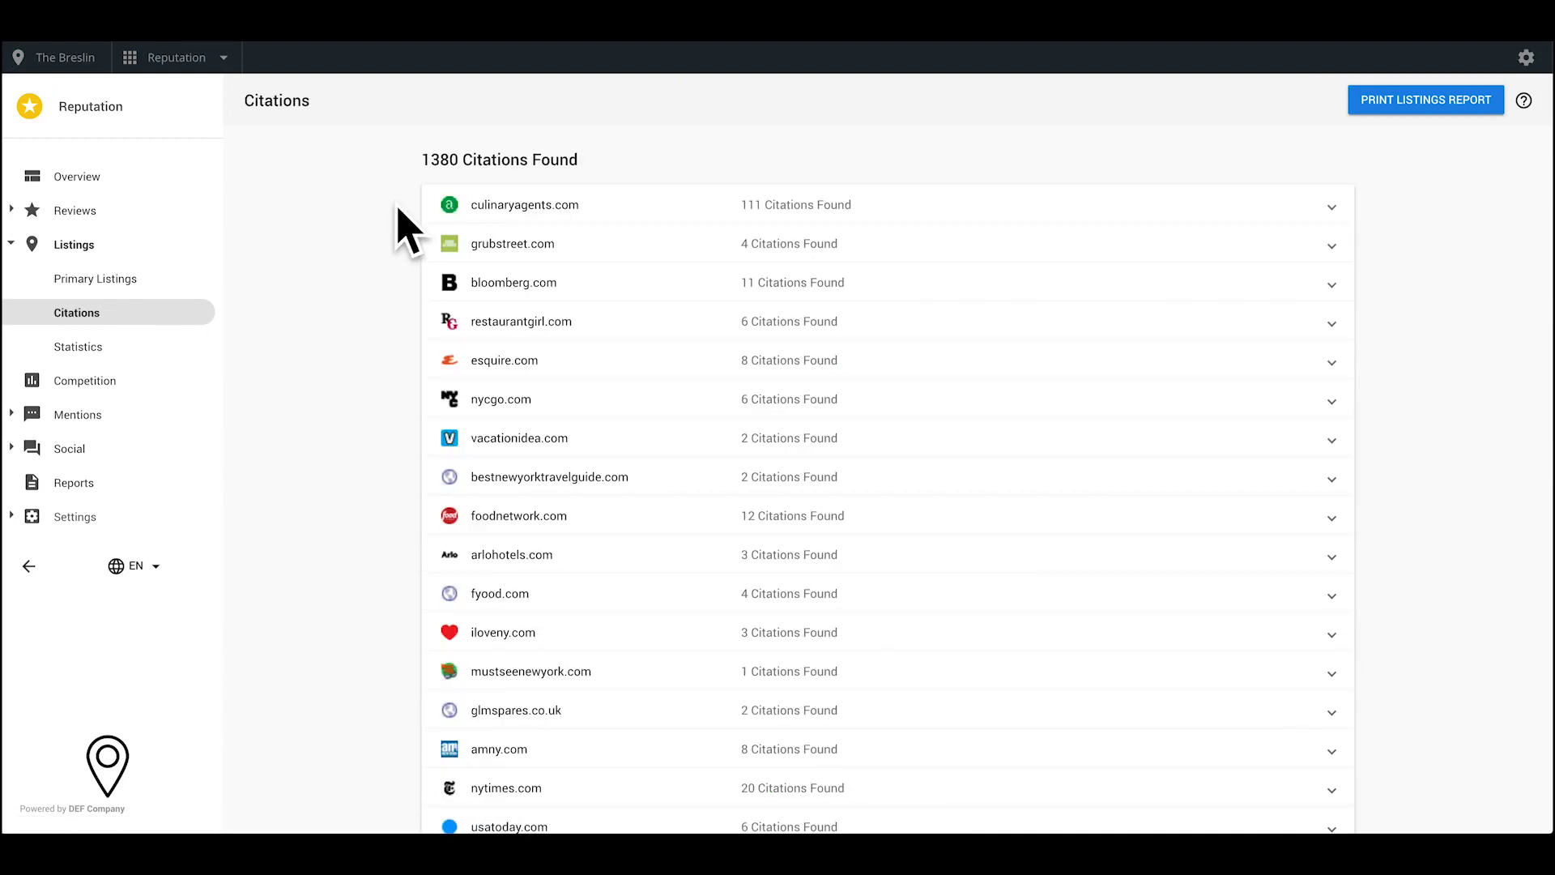
# Expand and collapse grubstreet.com's and nycgo.com's citation links, then open Listing Statistics.
pyautogui.click(1332, 248)
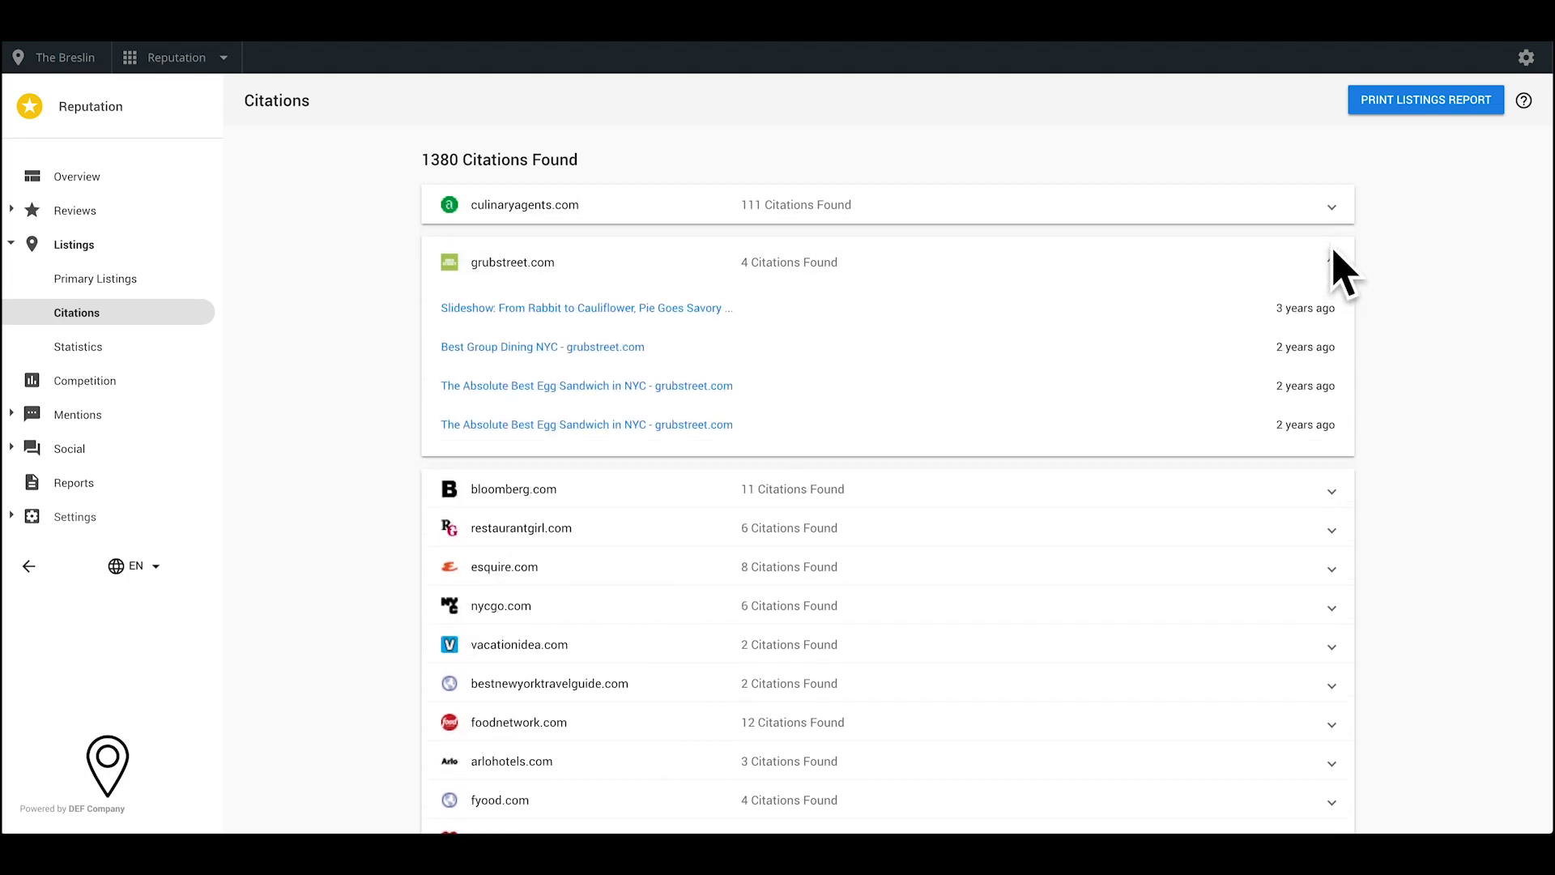
pyautogui.click(1332, 262)
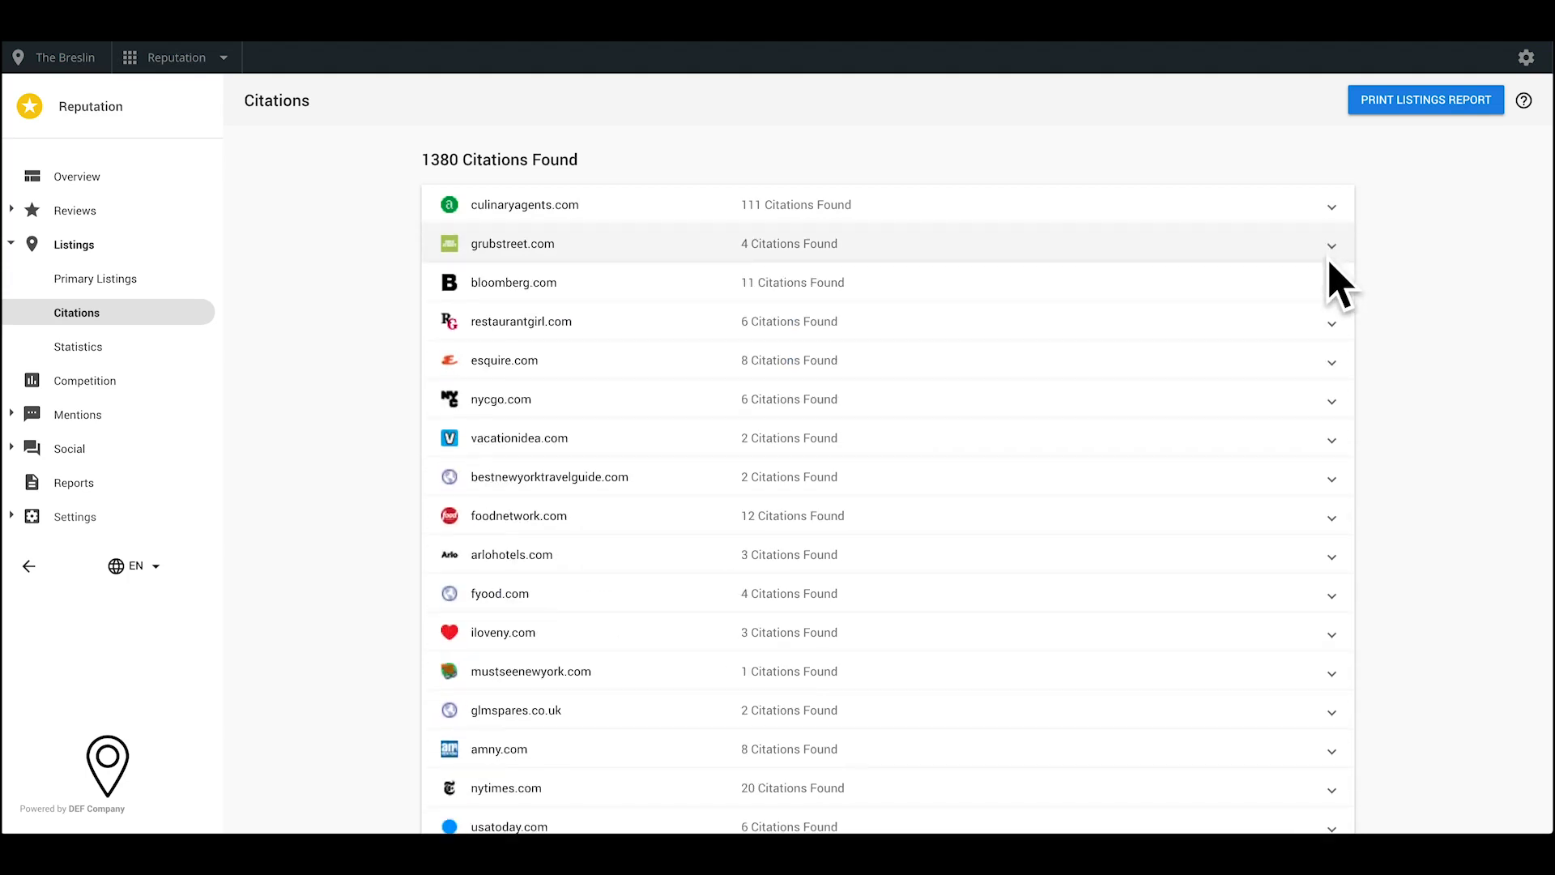
pyautogui.click(1343, 407)
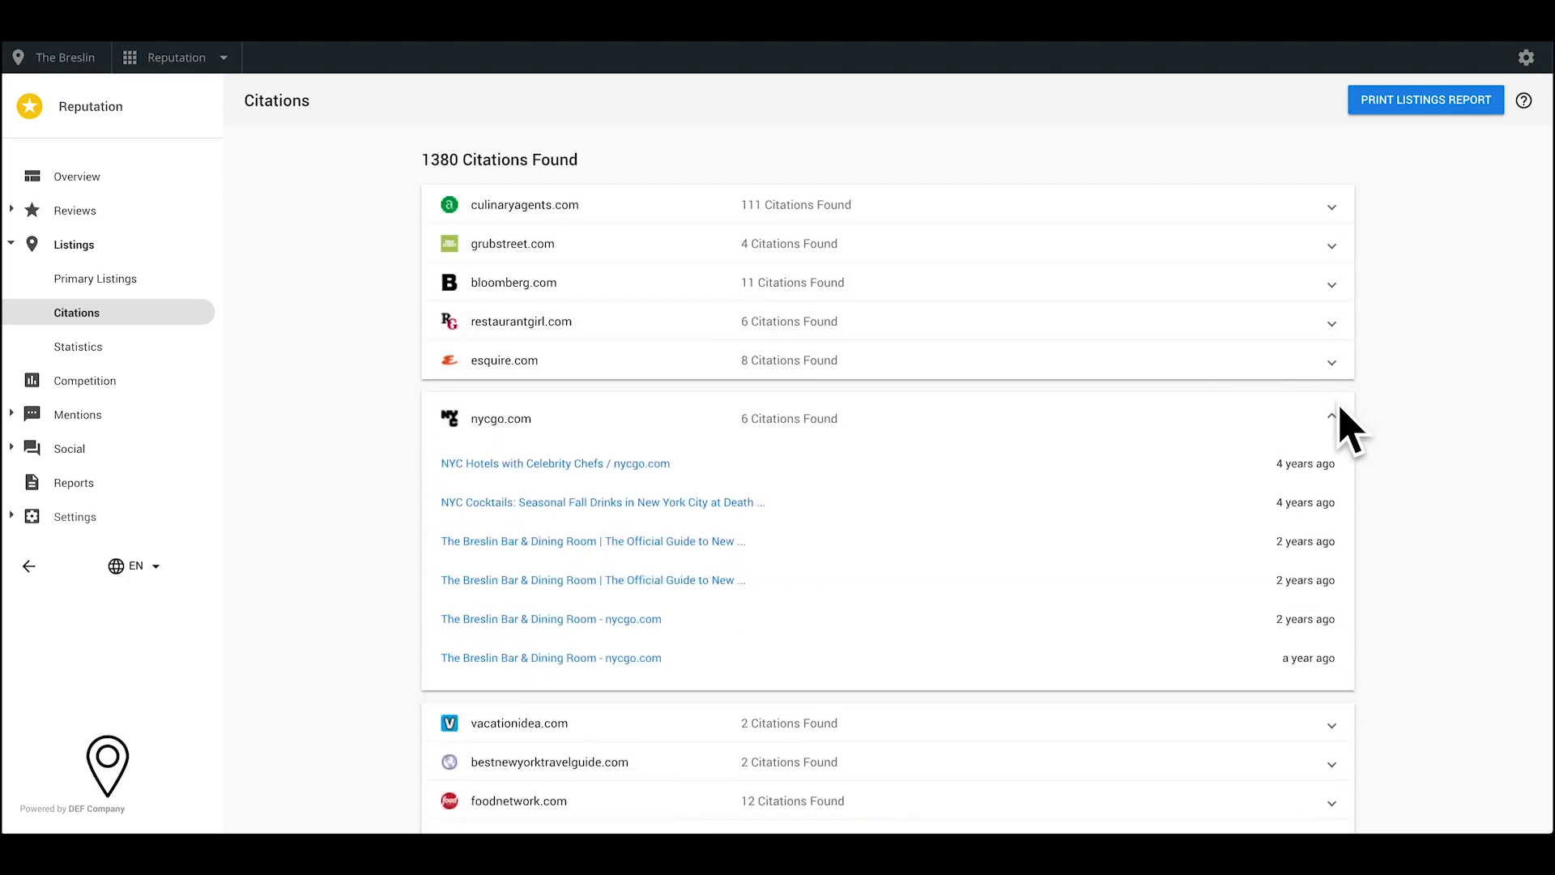
pyautogui.click(1335, 415)
pyautogui.scroll(-5, 1229, 416)
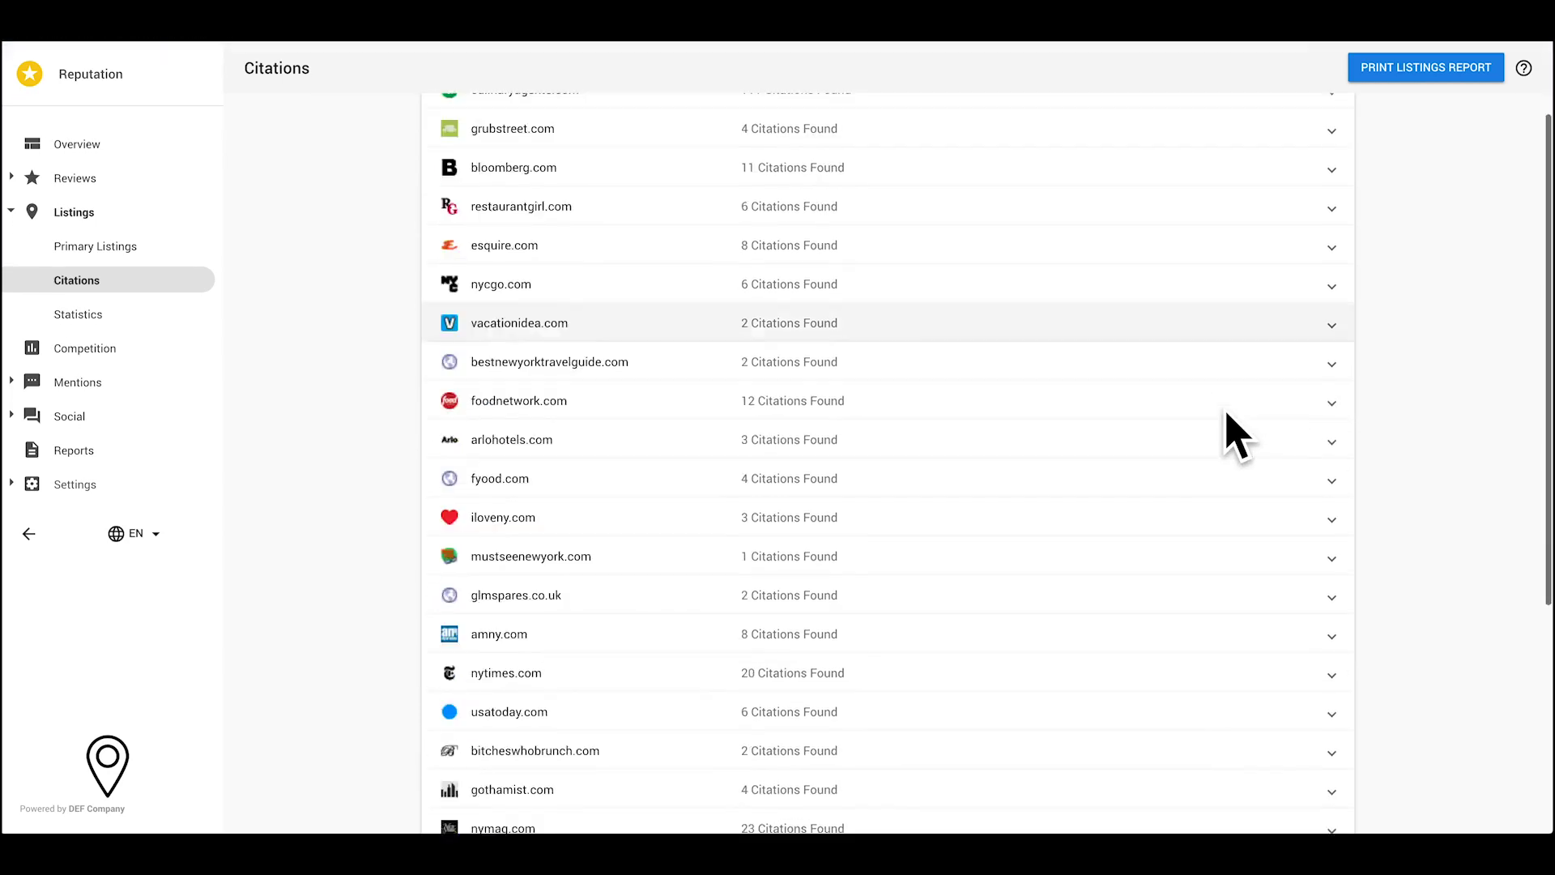
pyautogui.scroll(-1, 1235, 437)
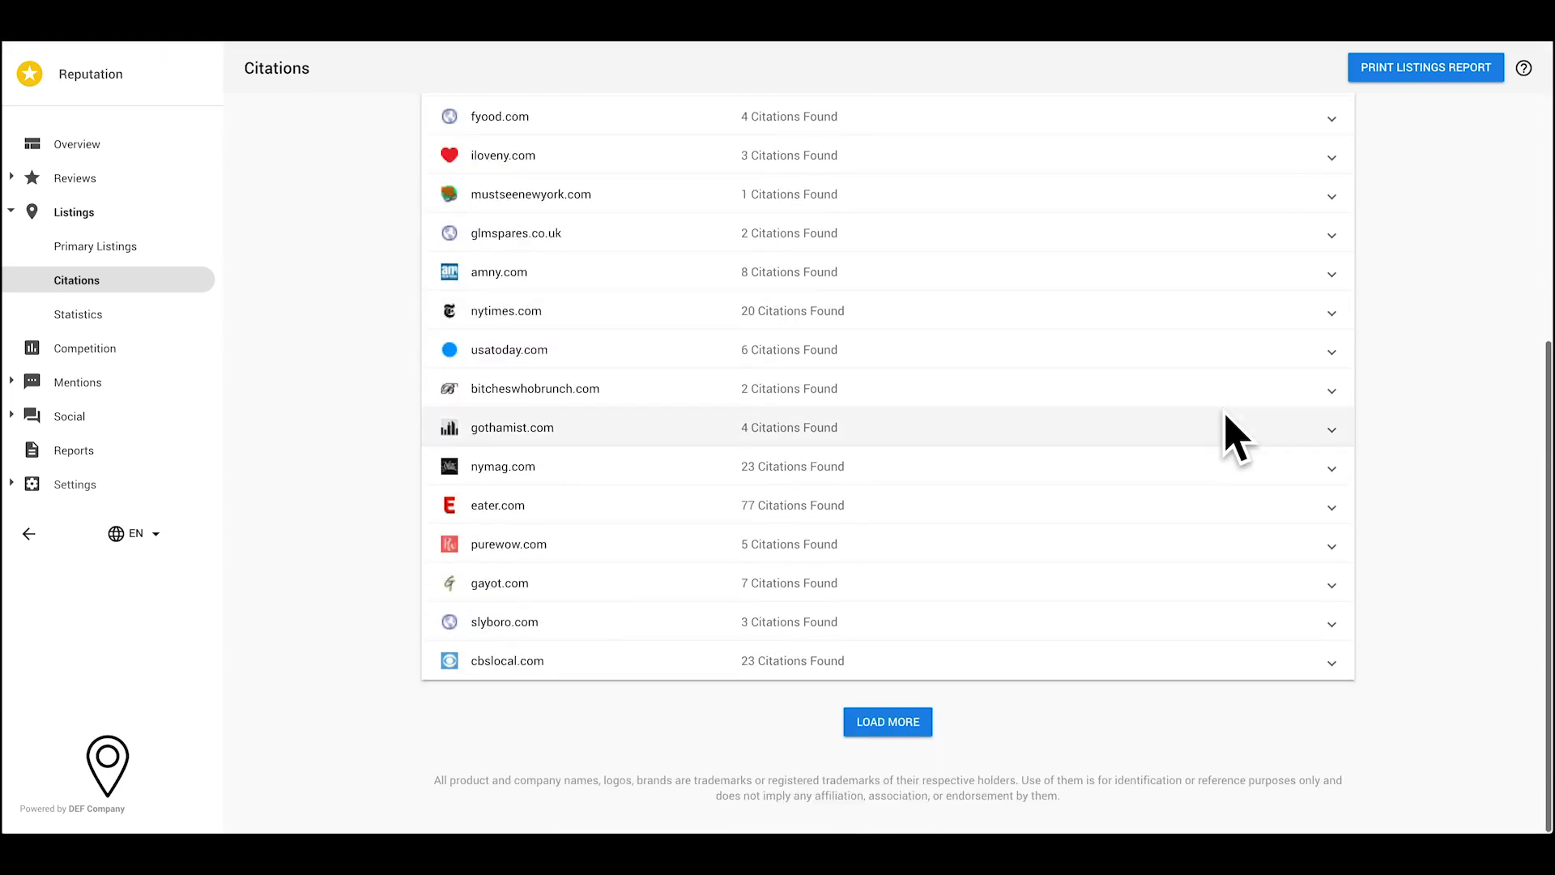
pyautogui.scroll(6, 1236, 437)
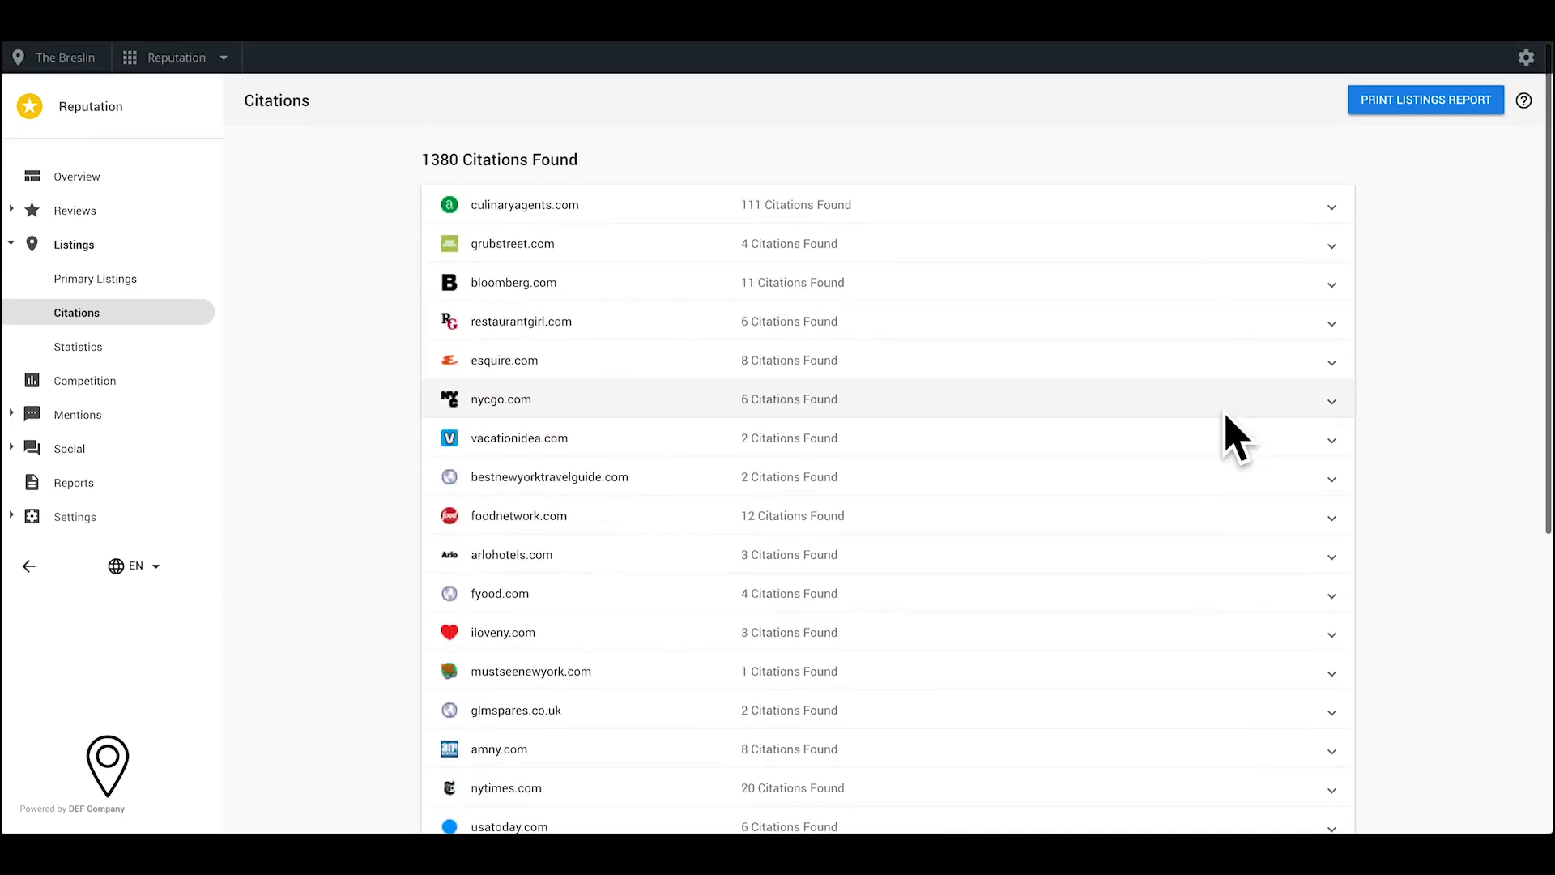
pyautogui.click(120, 345)
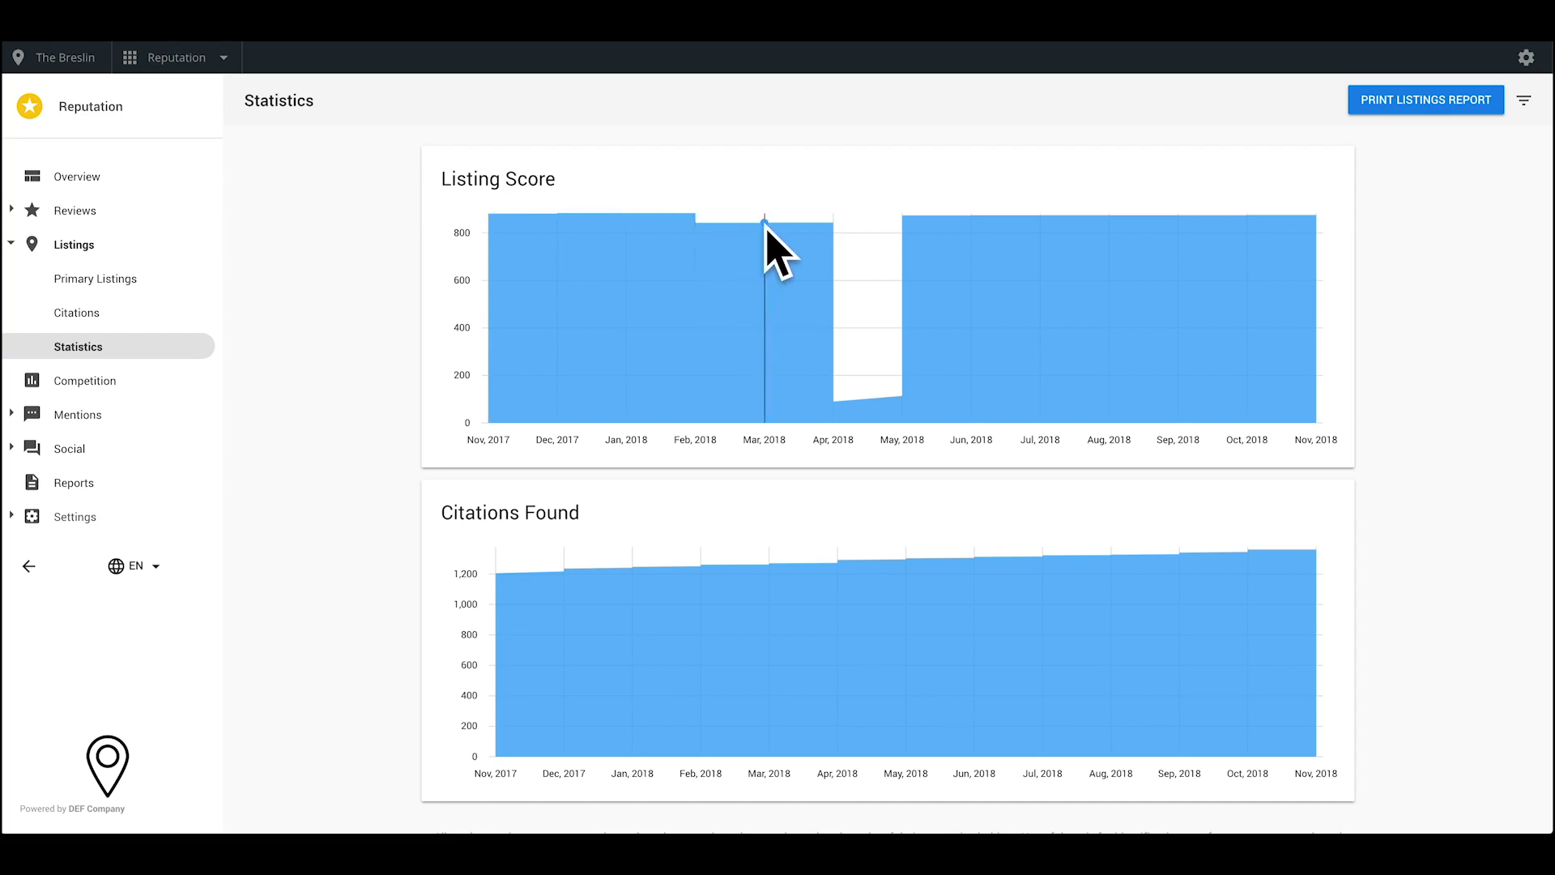
# Read the Listing Score chart values between Nov 2017 and Nov 2018.
pyautogui.moveTo(825, 233)
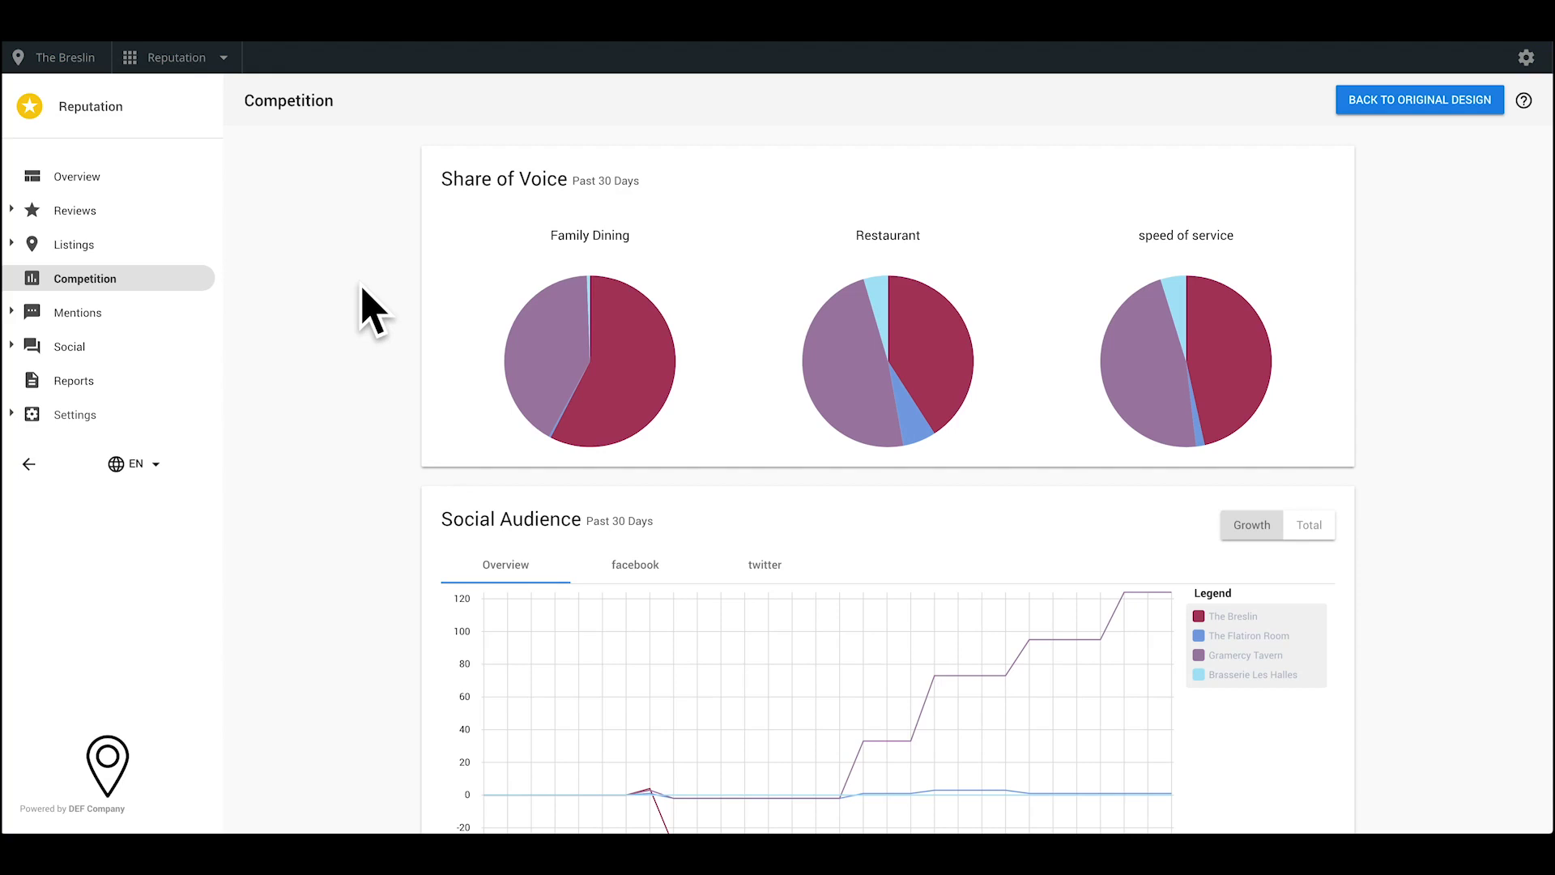
# Inspect the Competition page's Share of Voice charts for Family Dining, Restaurant and speed of service.
pyautogui.moveTo(564, 318)
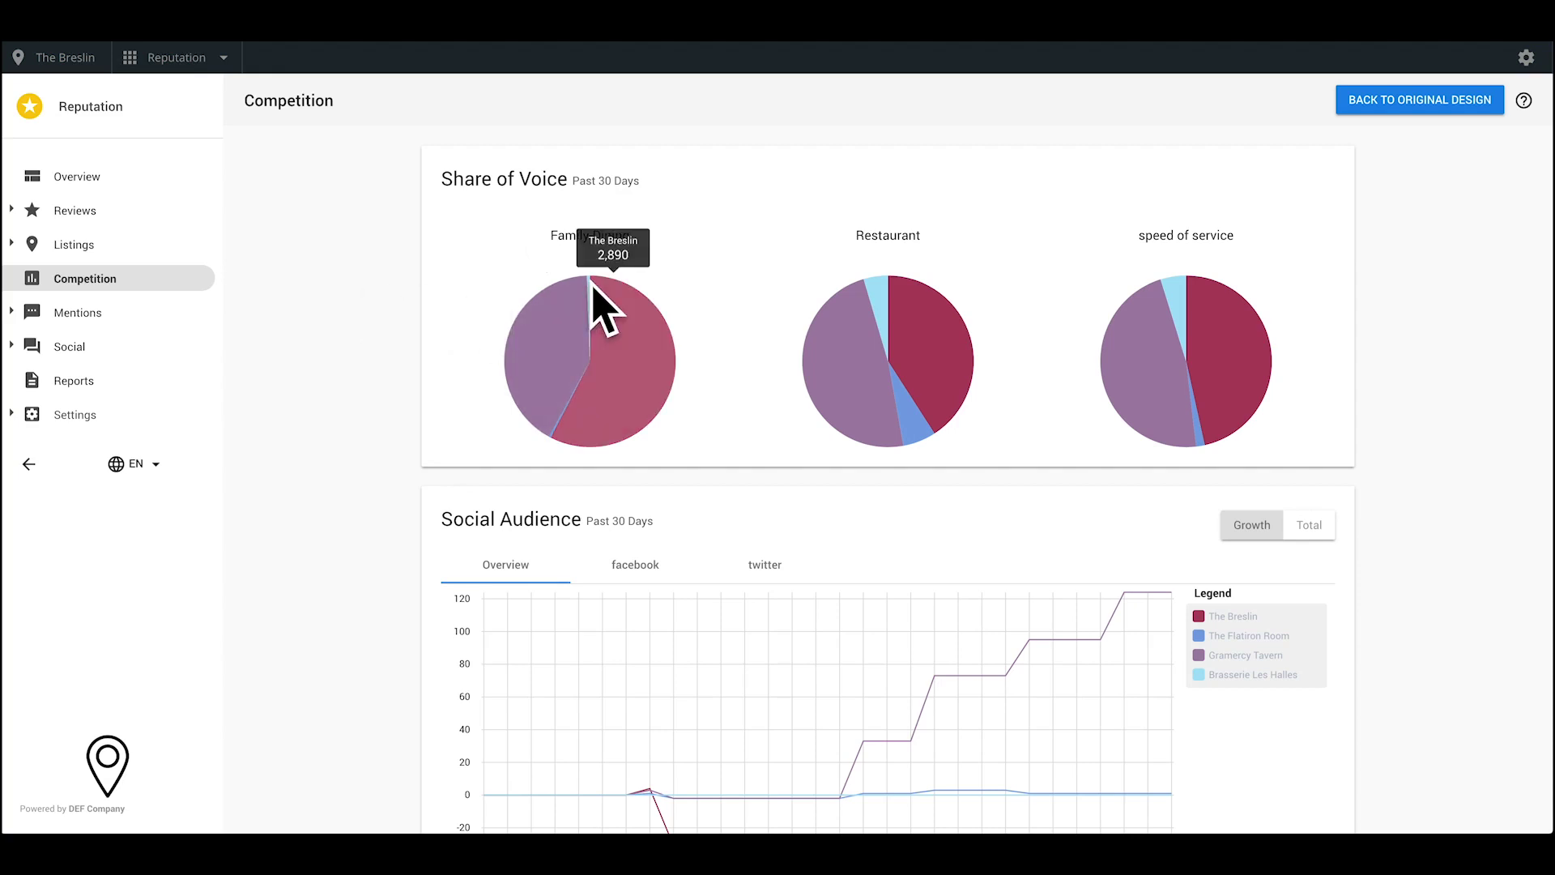
pyautogui.moveTo(836, 308)
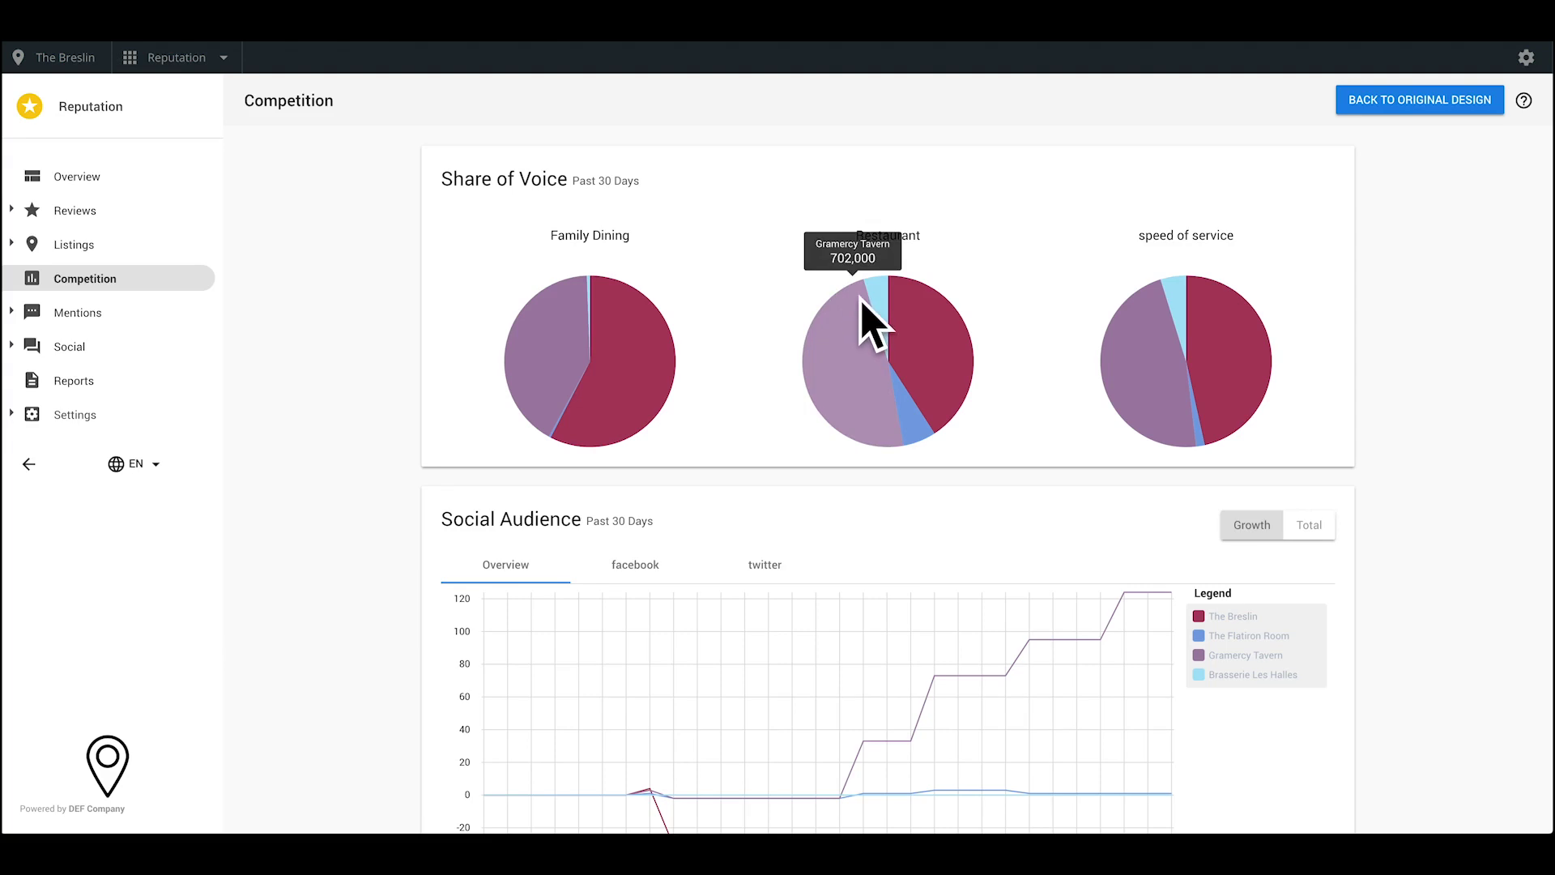
pyautogui.moveTo(905, 316)
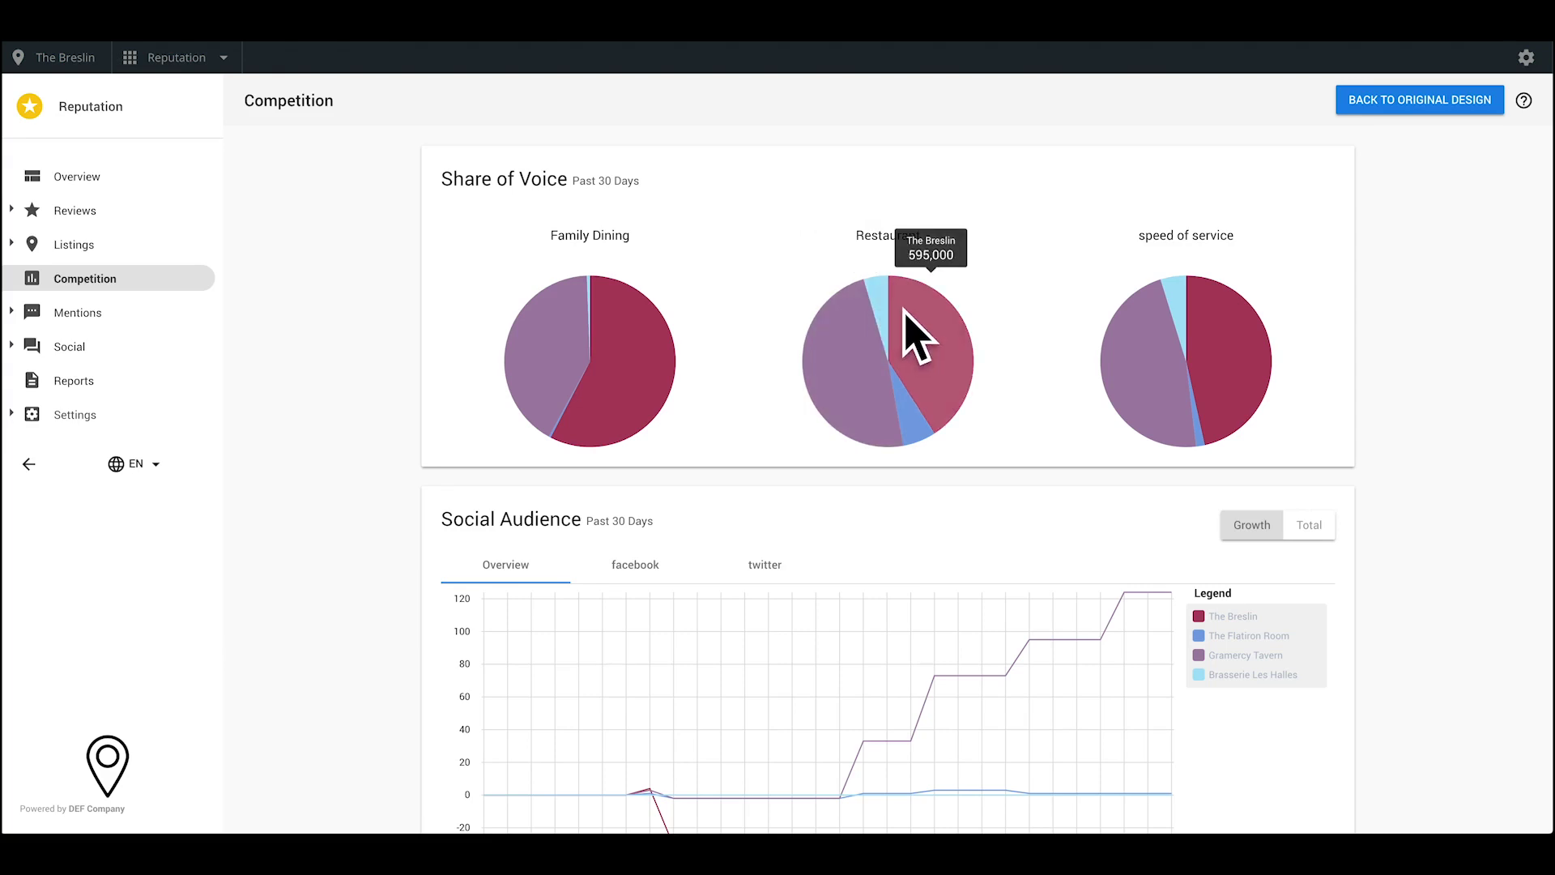
pyautogui.moveTo(907, 406)
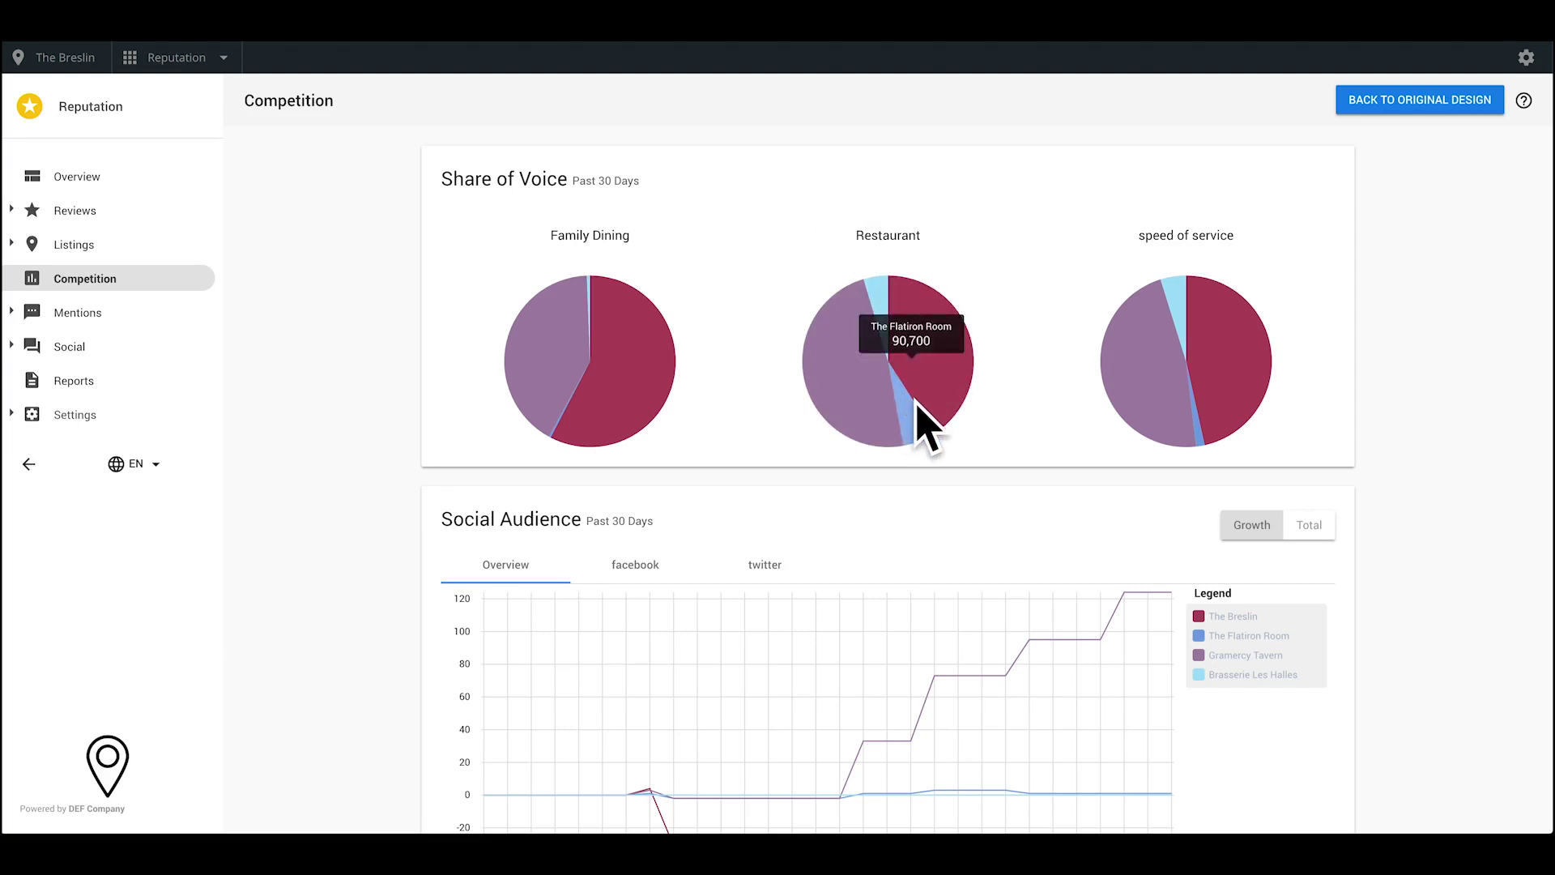
pyautogui.scroll(-2, 1017, 479)
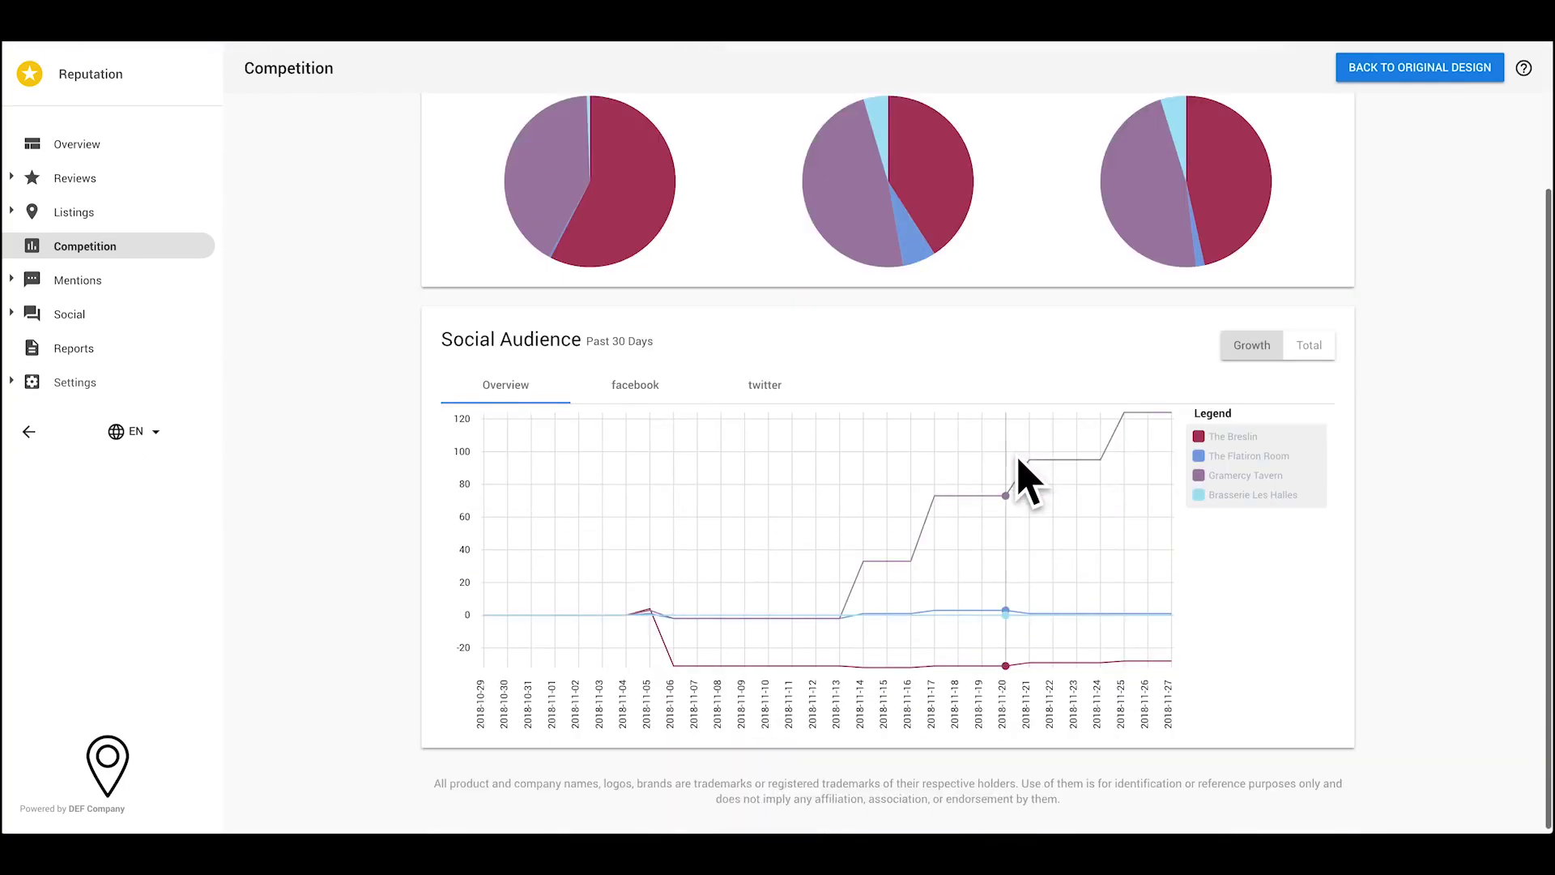
pyautogui.moveTo(1015, 460)
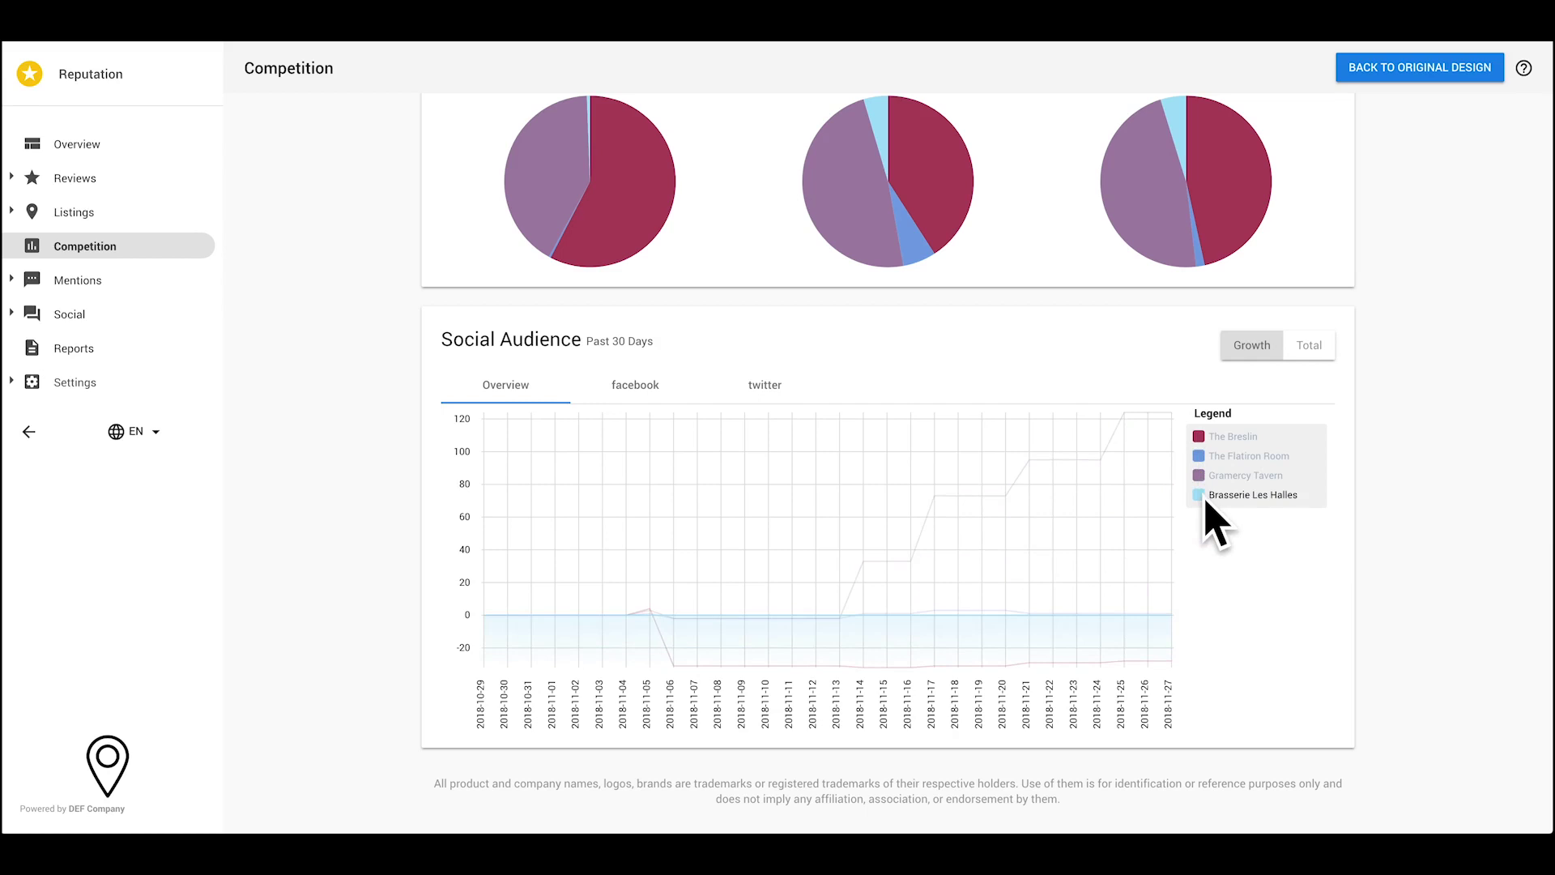
# Switch Social Audience to facebook, then twitter, to compare competitors' 30-day audience growth.
pyautogui.click(635, 382)
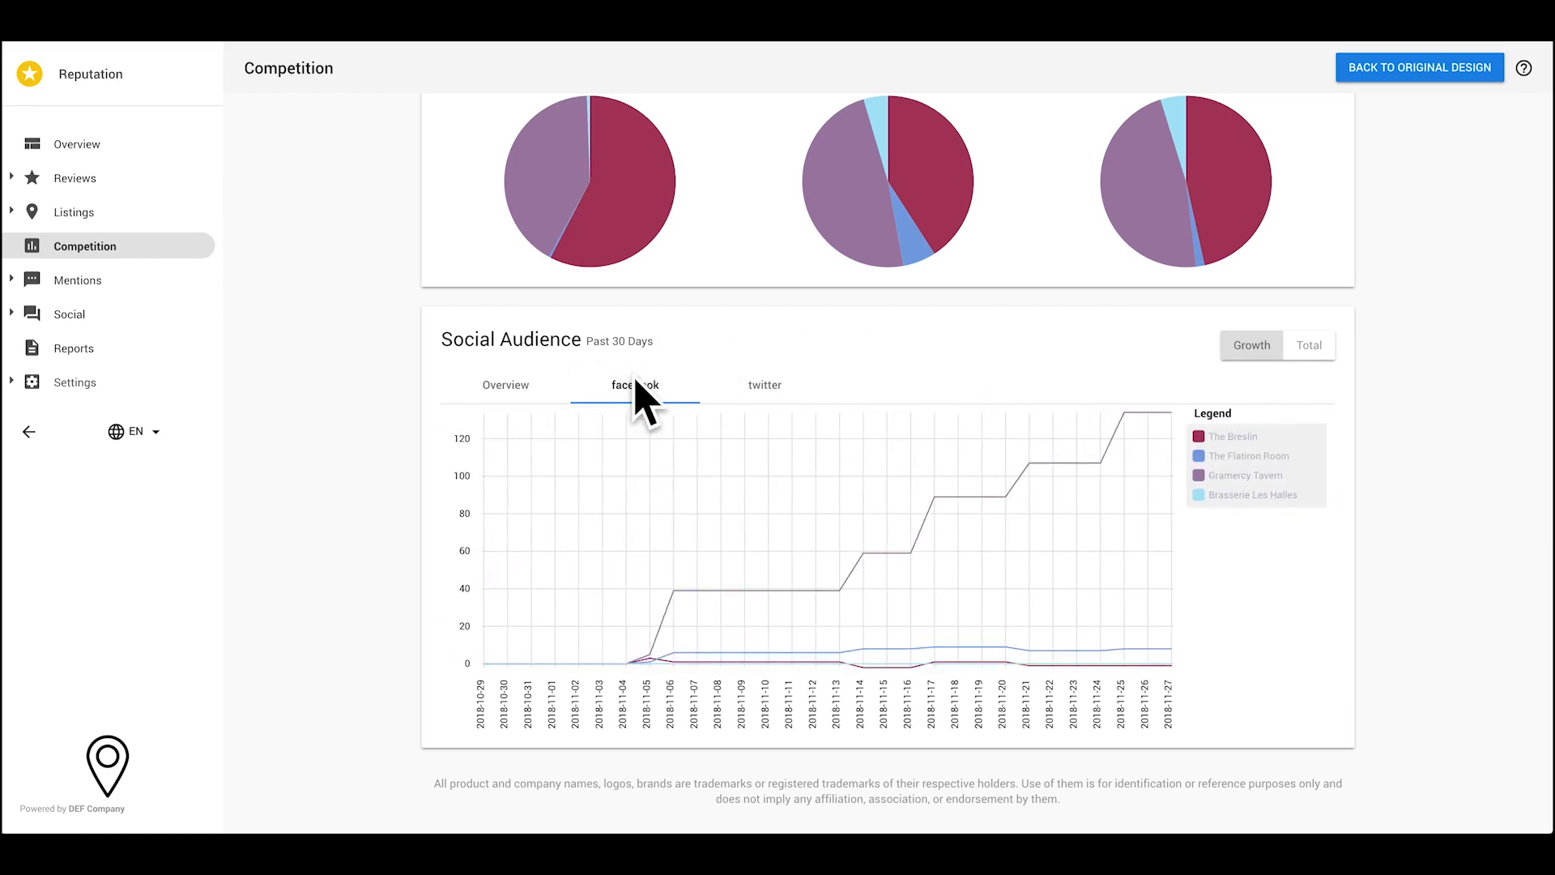
pyautogui.click(760, 388)
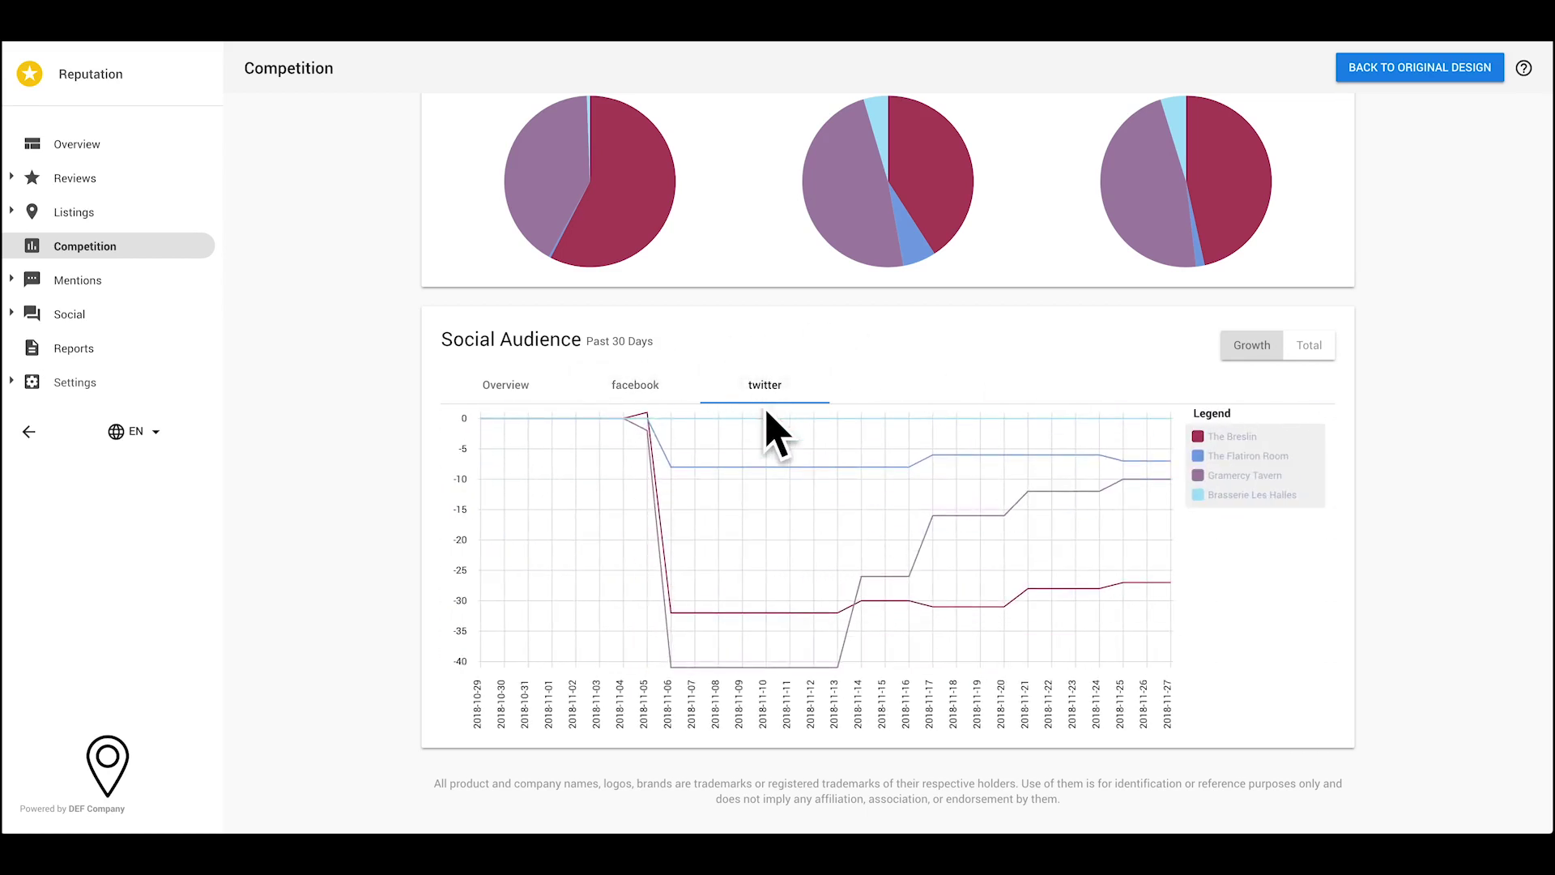
pyautogui.moveTo(790, 463)
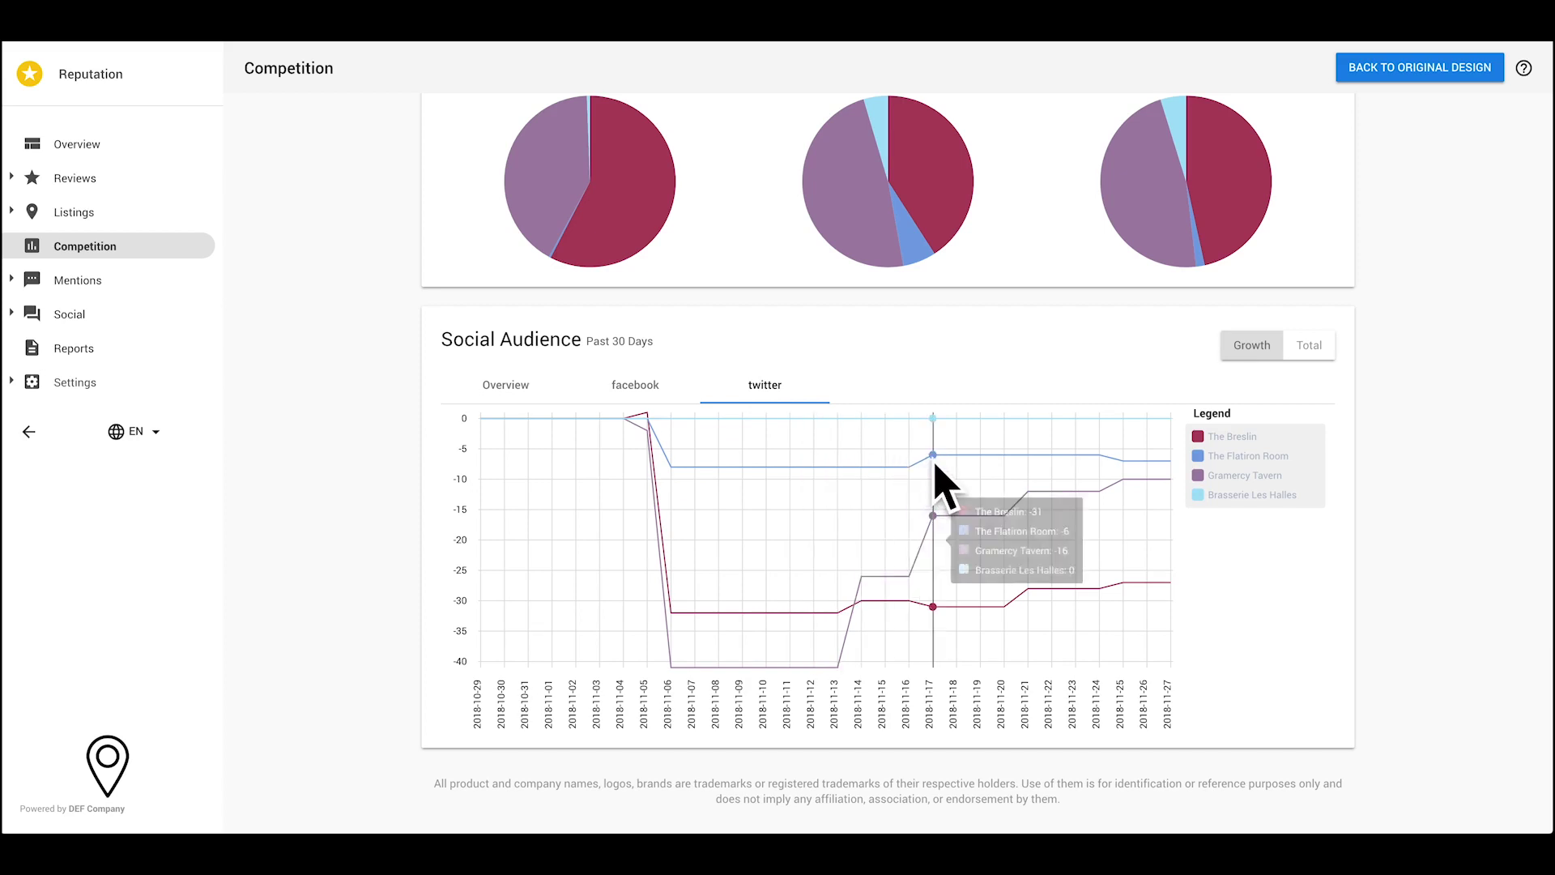
pyautogui.click(96, 384)
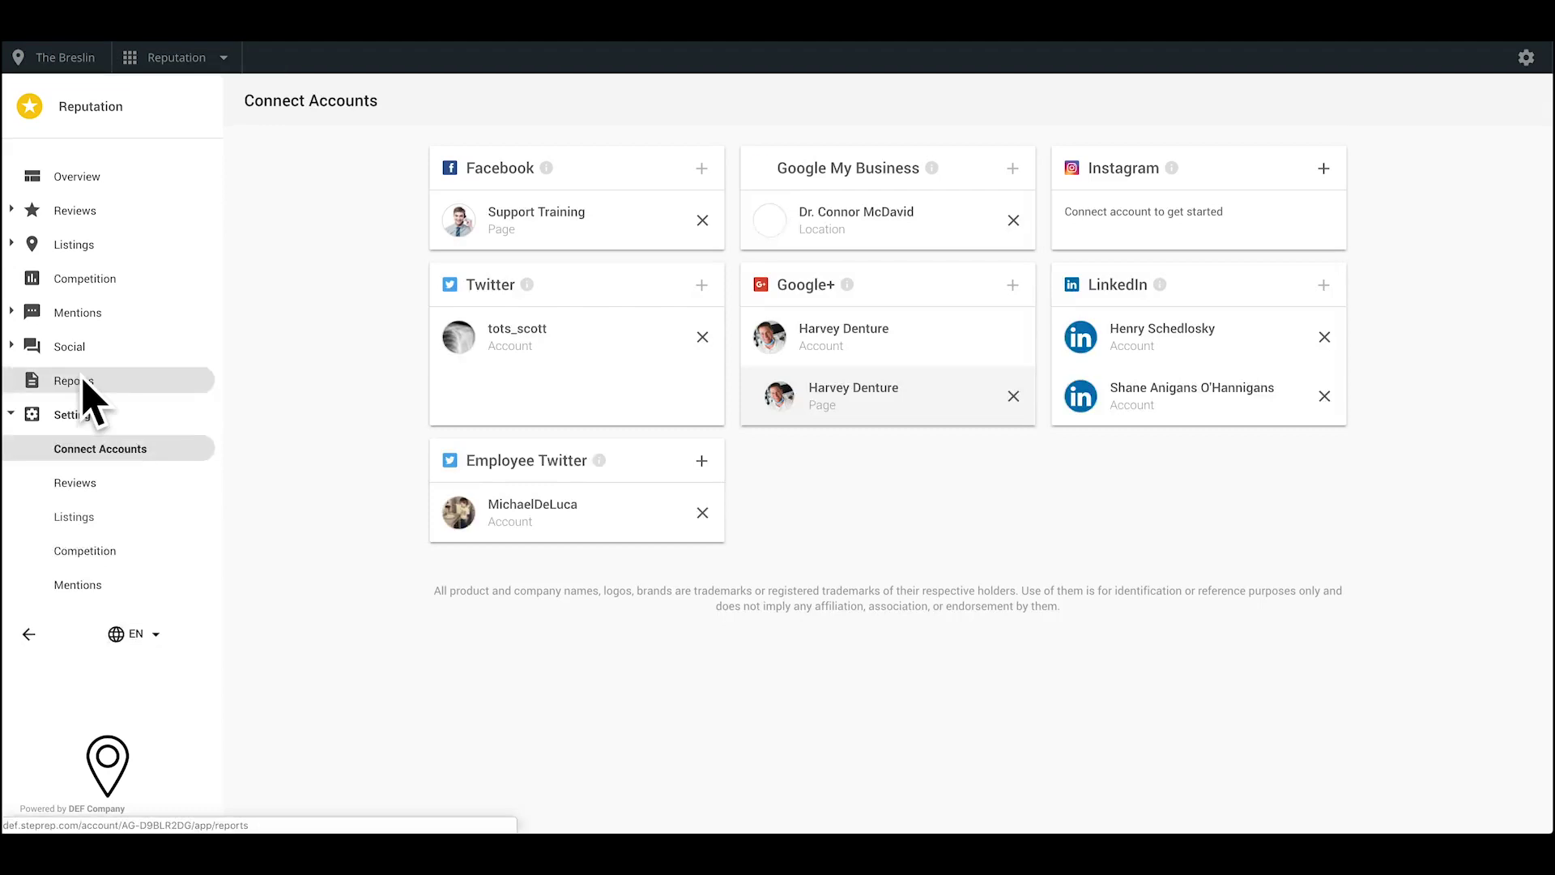
# Open Competition settings, then expand and collapse the Brasserie Les Halles competitor details.
pyautogui.click(111, 552)
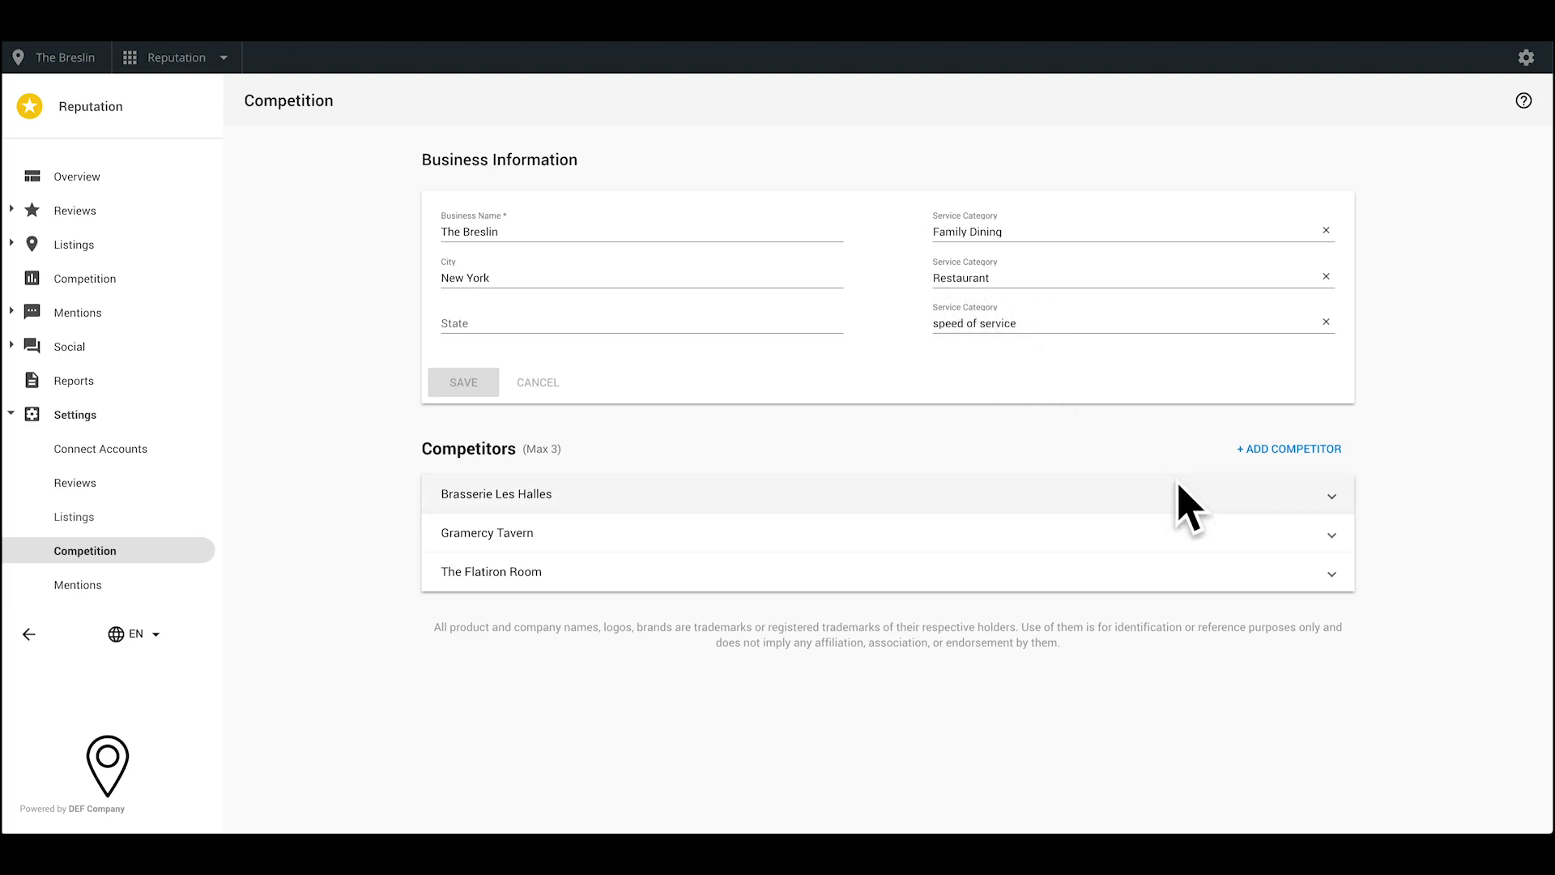
pyautogui.click(1327, 497)
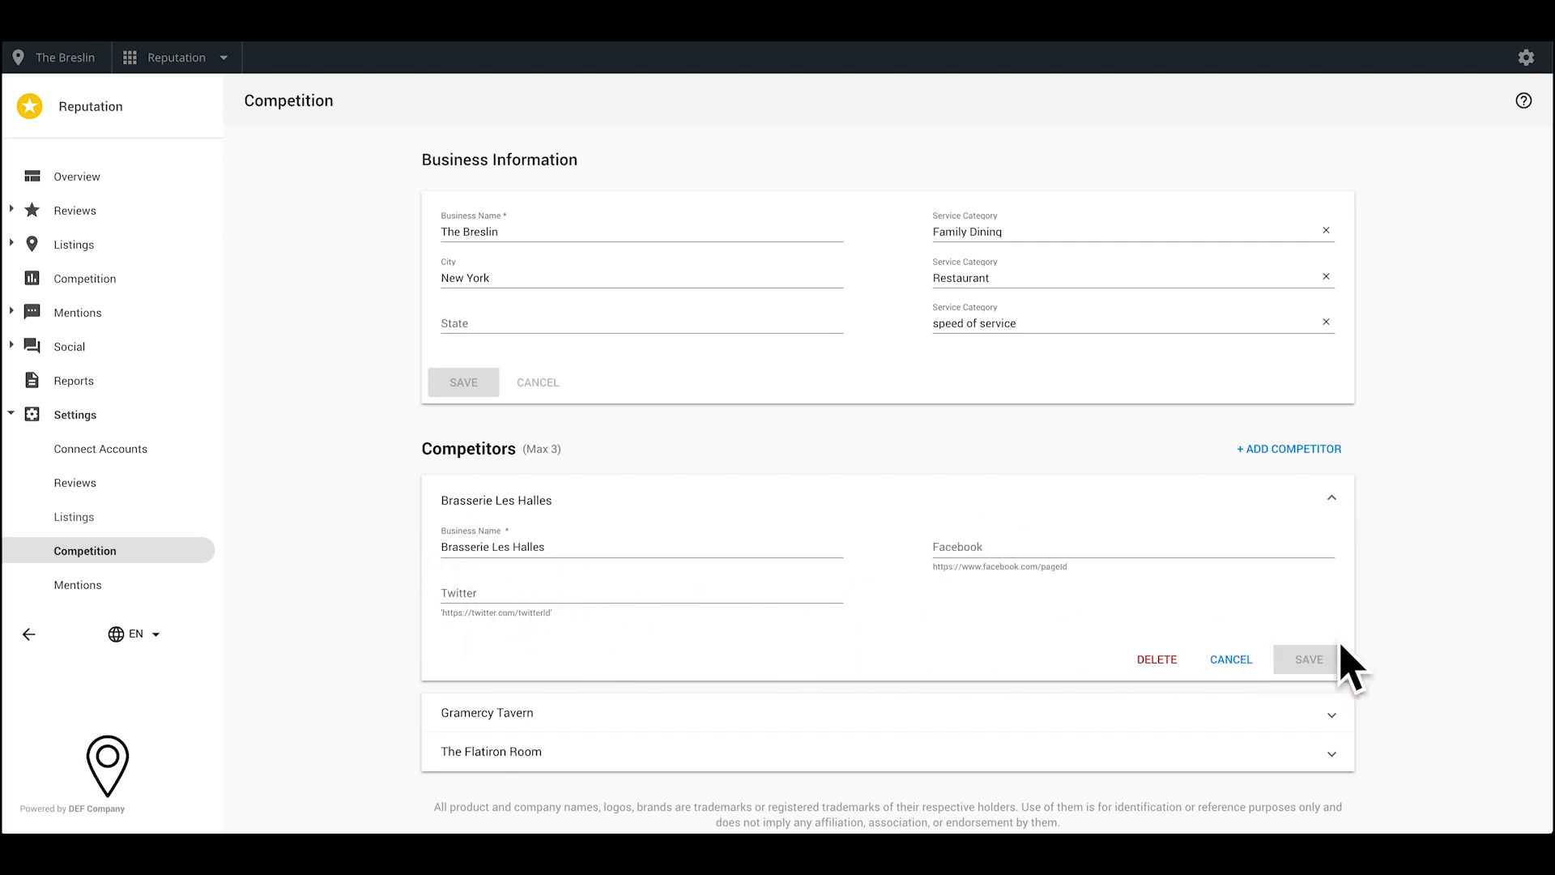
pyautogui.click(1331, 497)
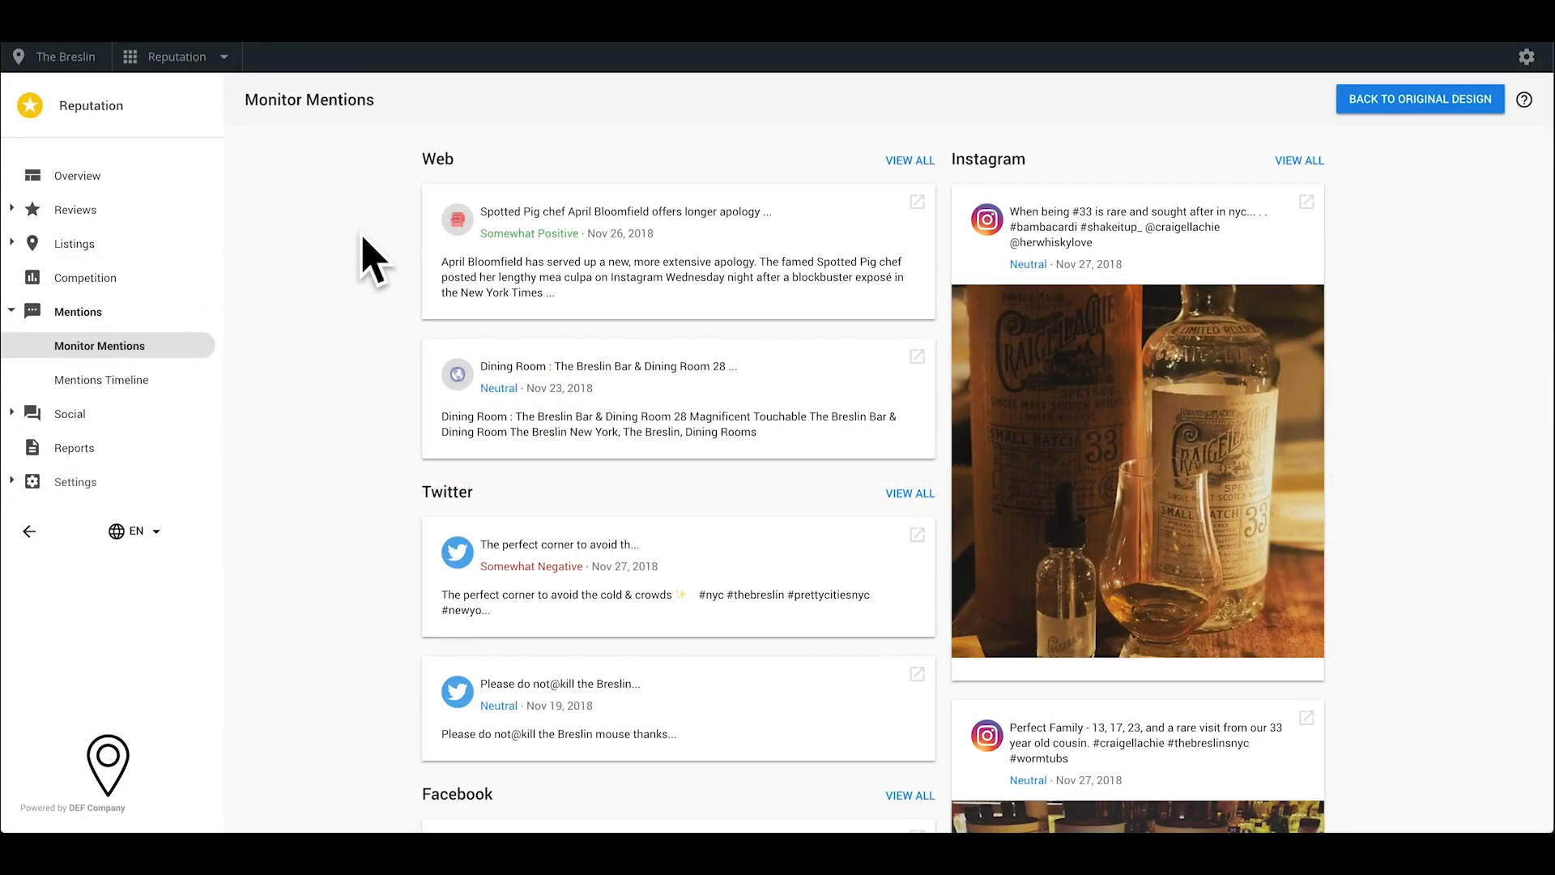
# Scroll through the Web, social, Blogs, News and Images mention sections, then back to the top.
pyautogui.scroll(-4, 373, 259)
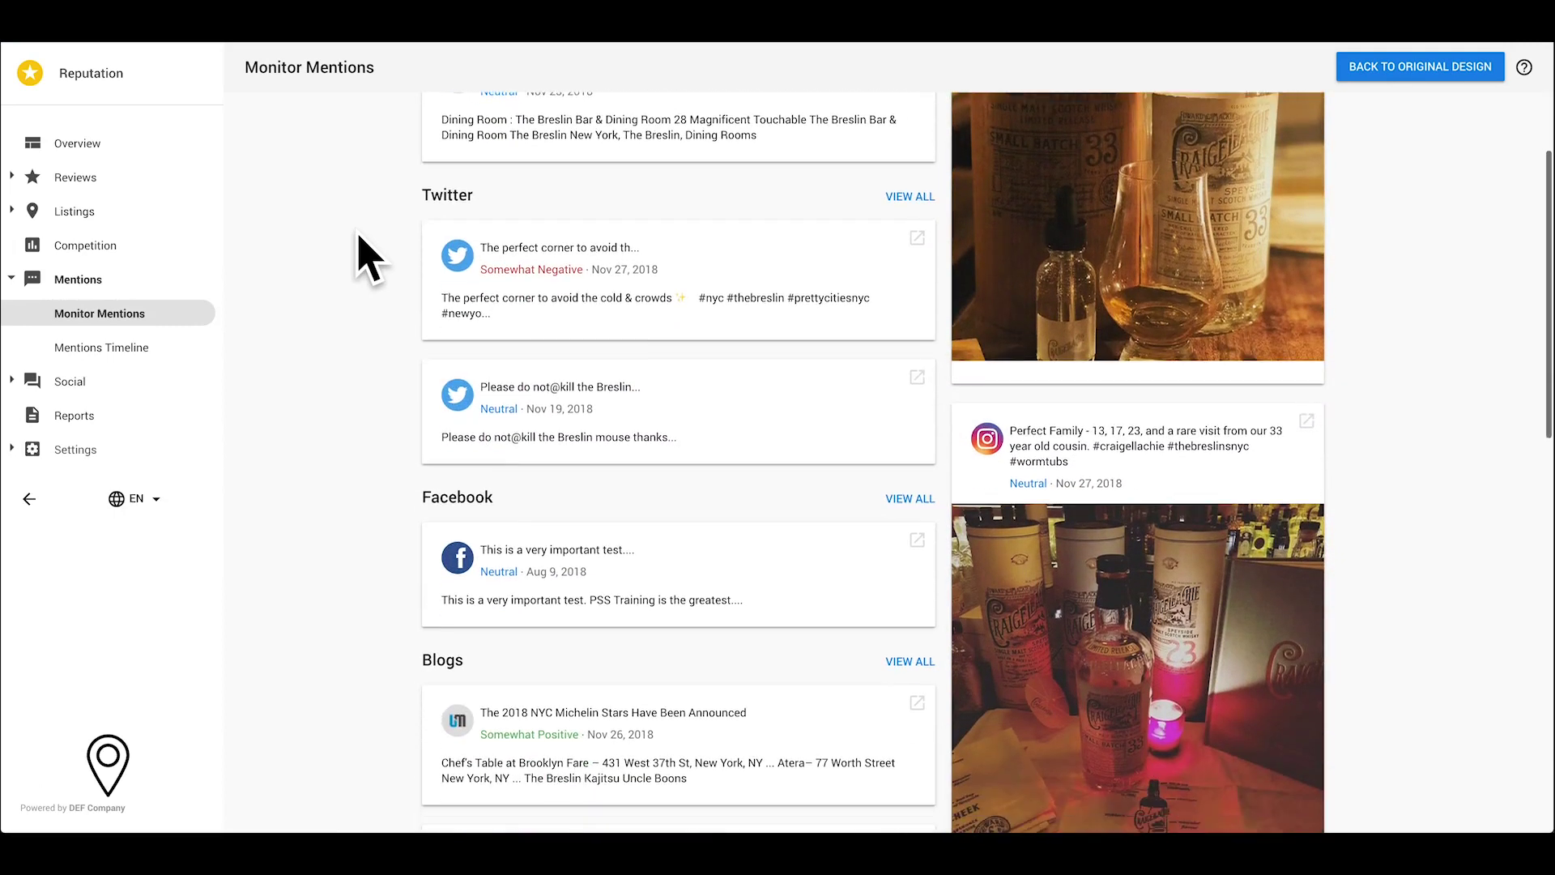
pyautogui.scroll(-1, 369, 259)
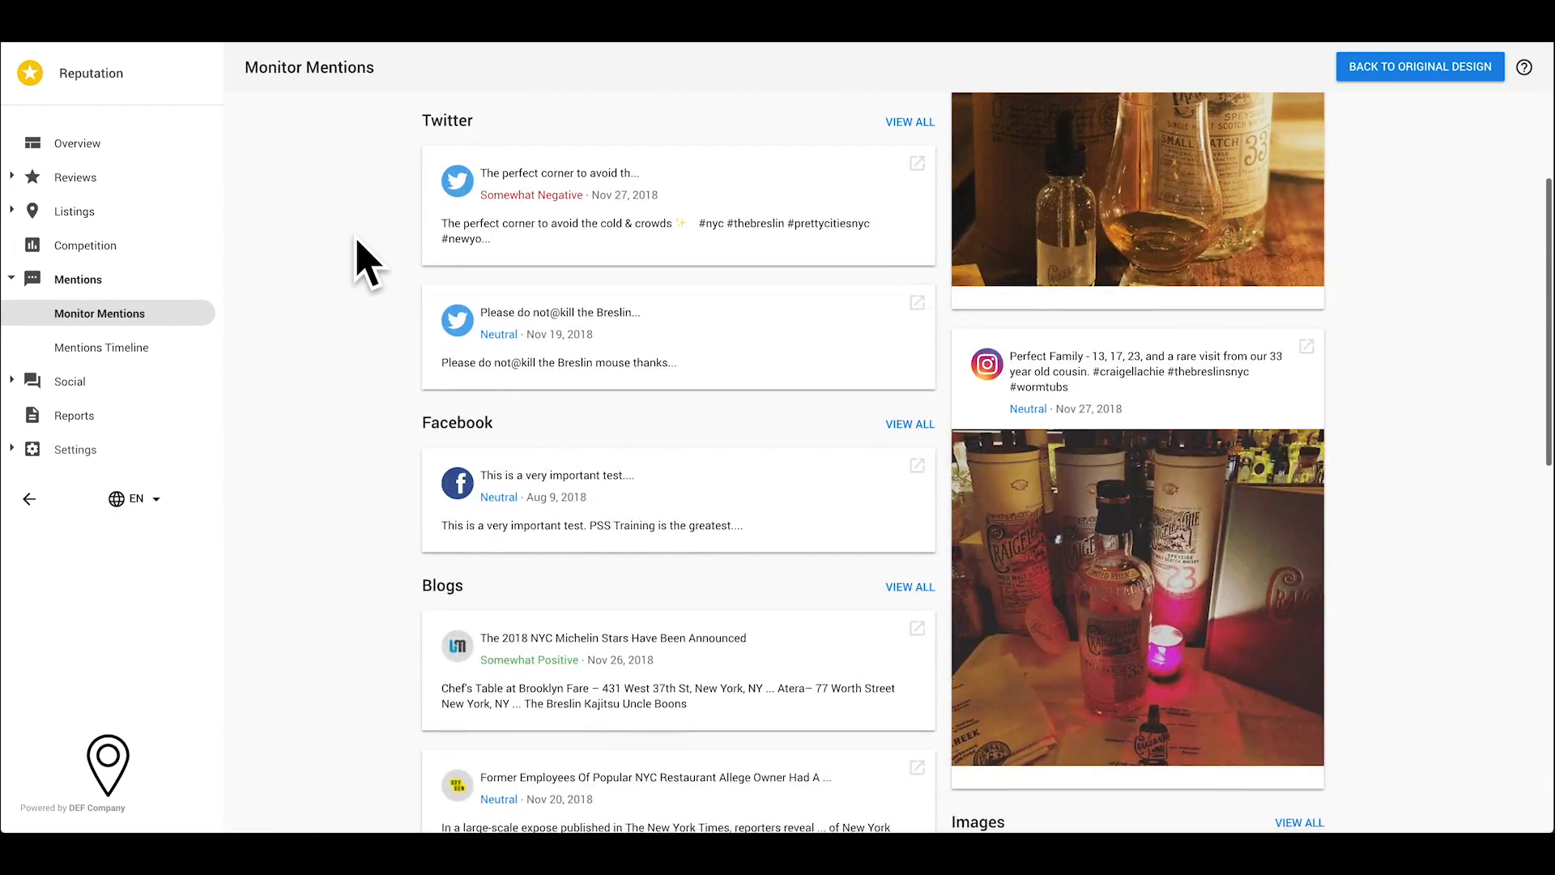
pyautogui.scroll(-2, 364, 265)
pyautogui.scroll(-3, 362, 275)
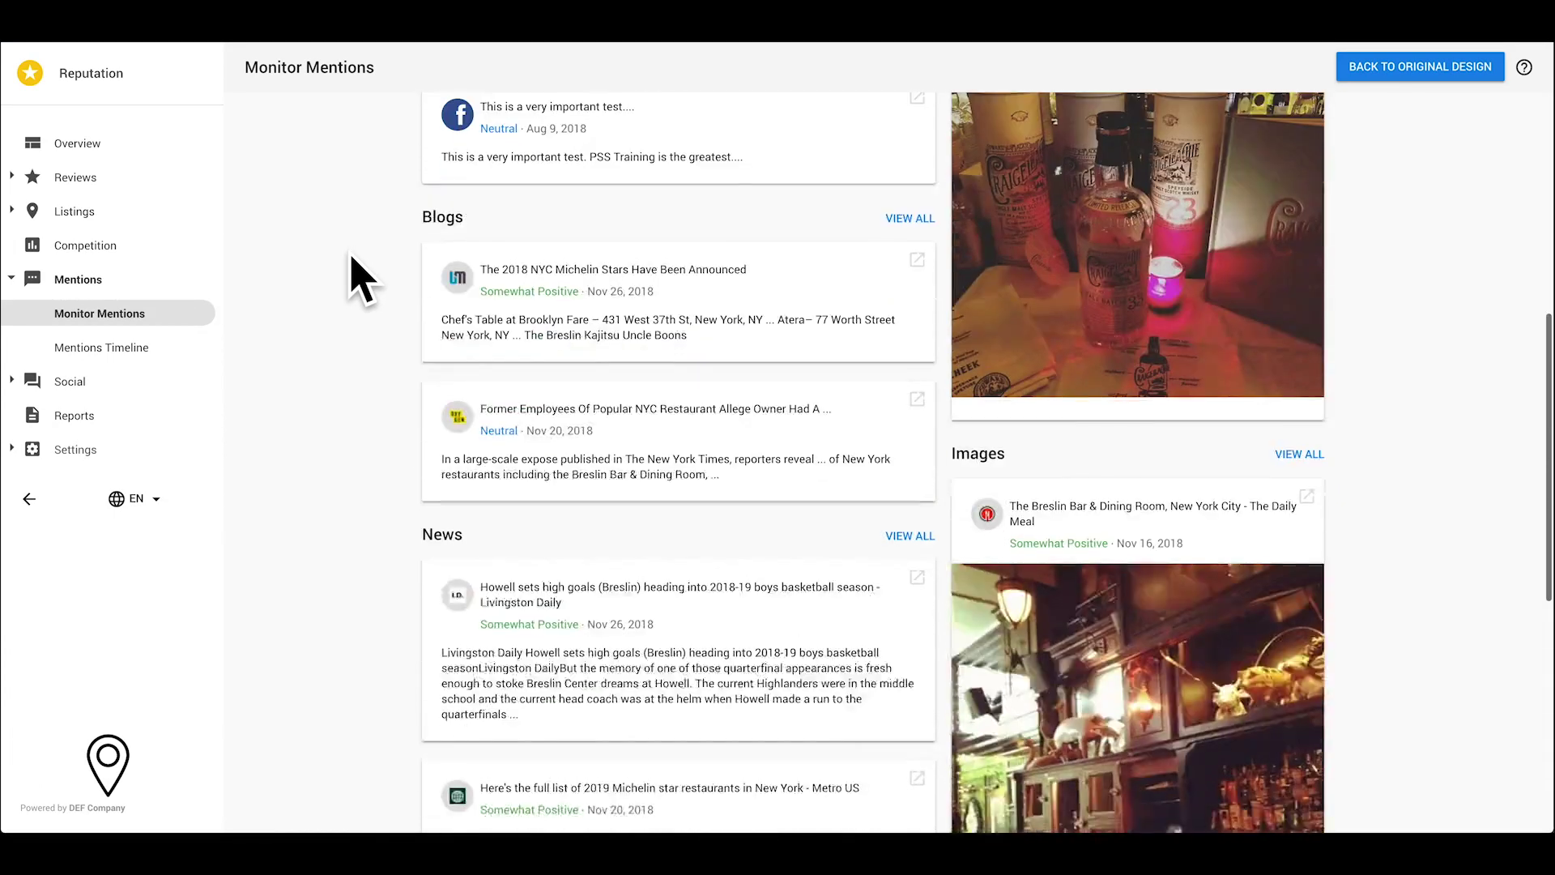
pyautogui.scroll(-2, 362, 278)
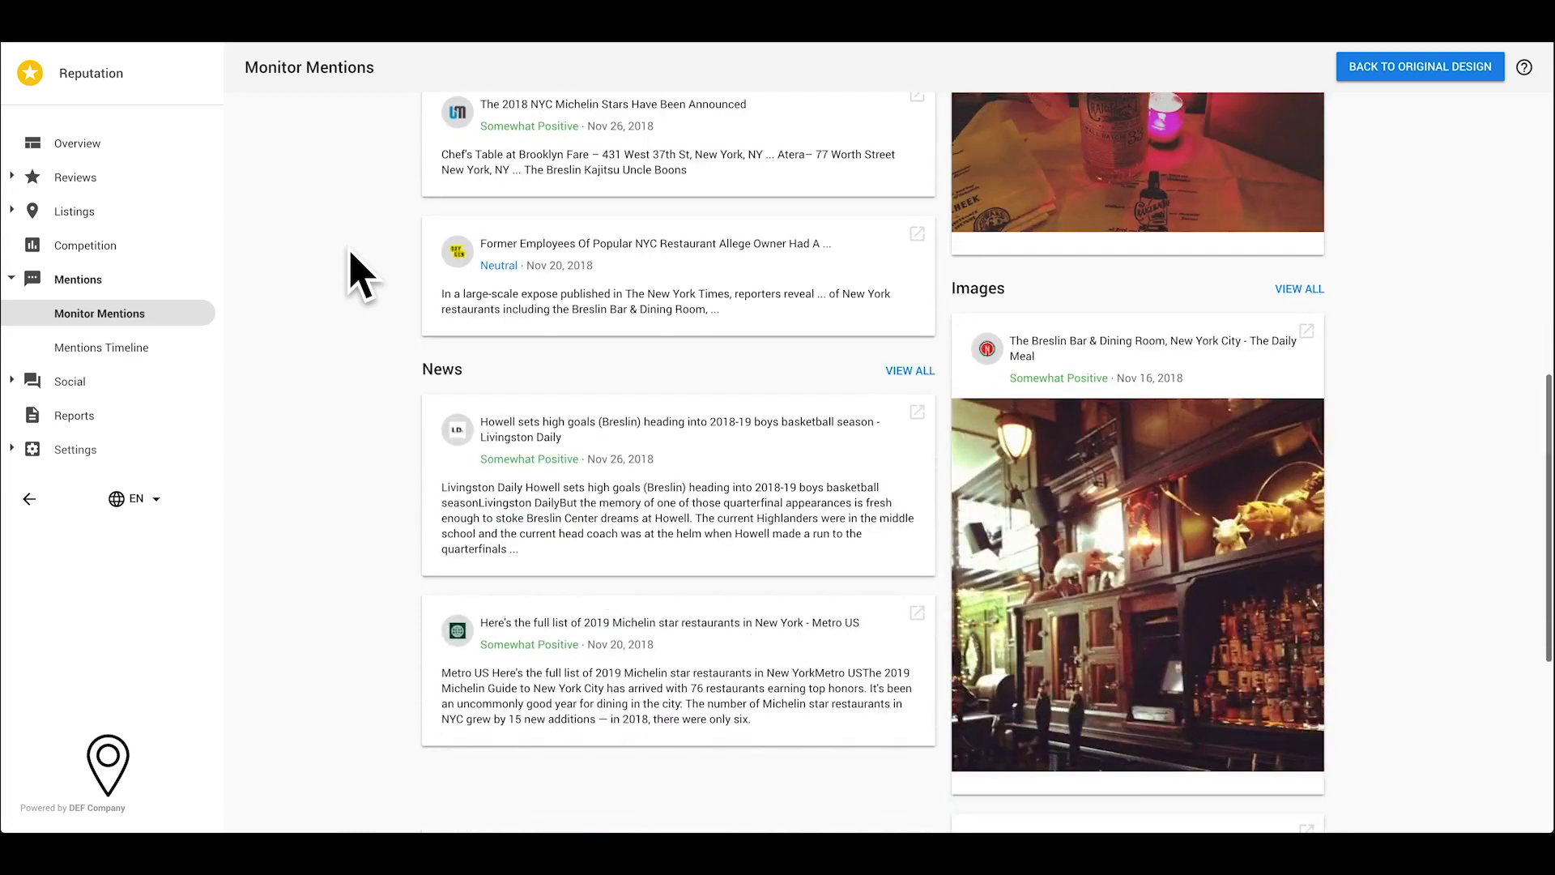
pyautogui.scroll(-3, 362, 276)
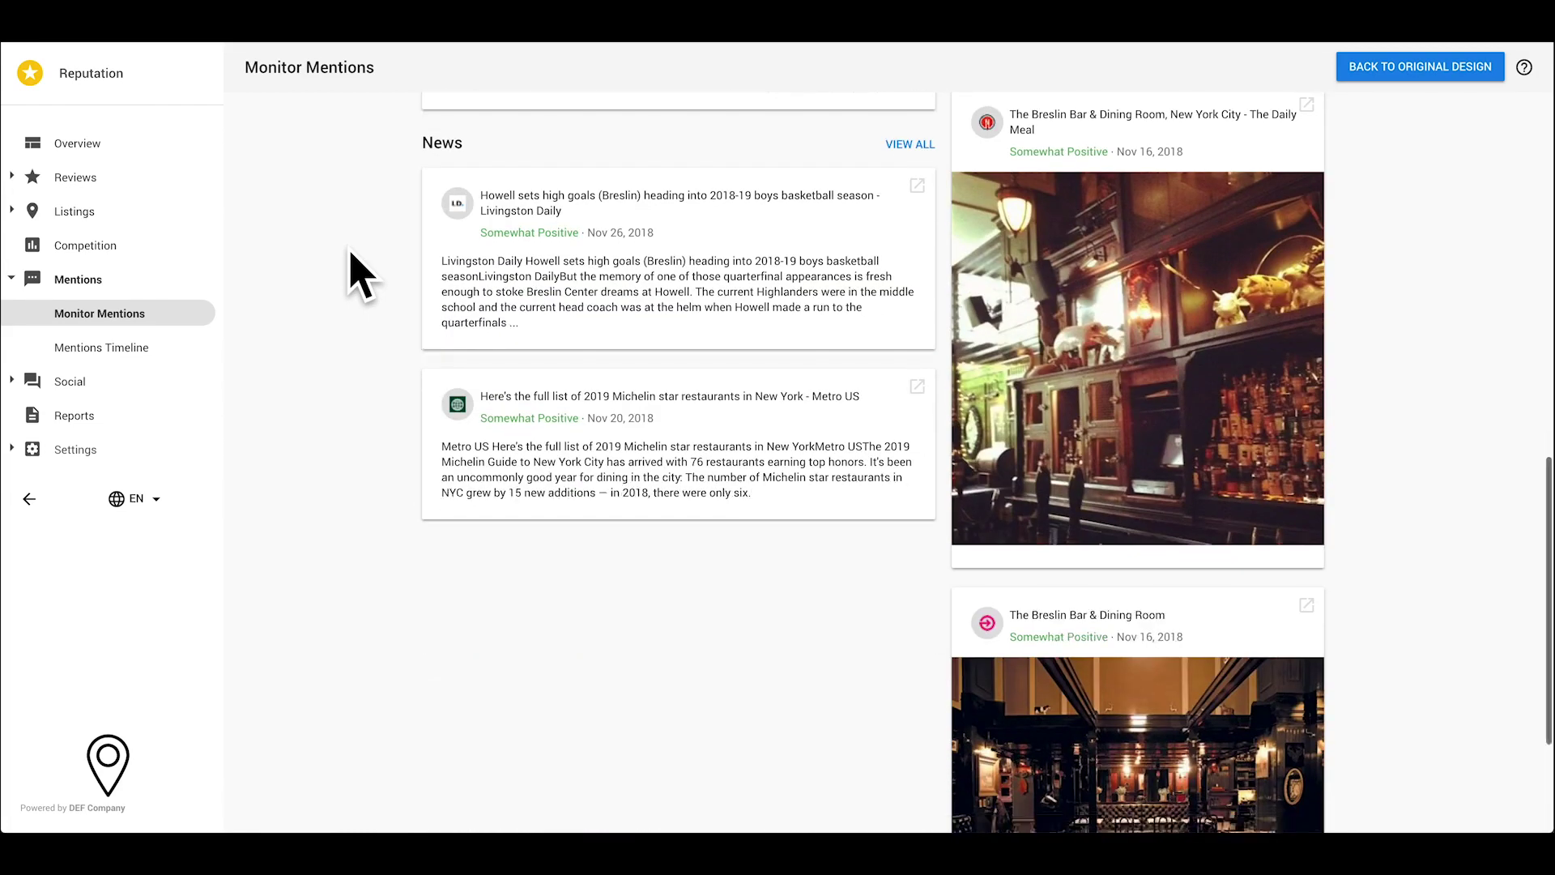
pyautogui.scroll(-3, 362, 275)
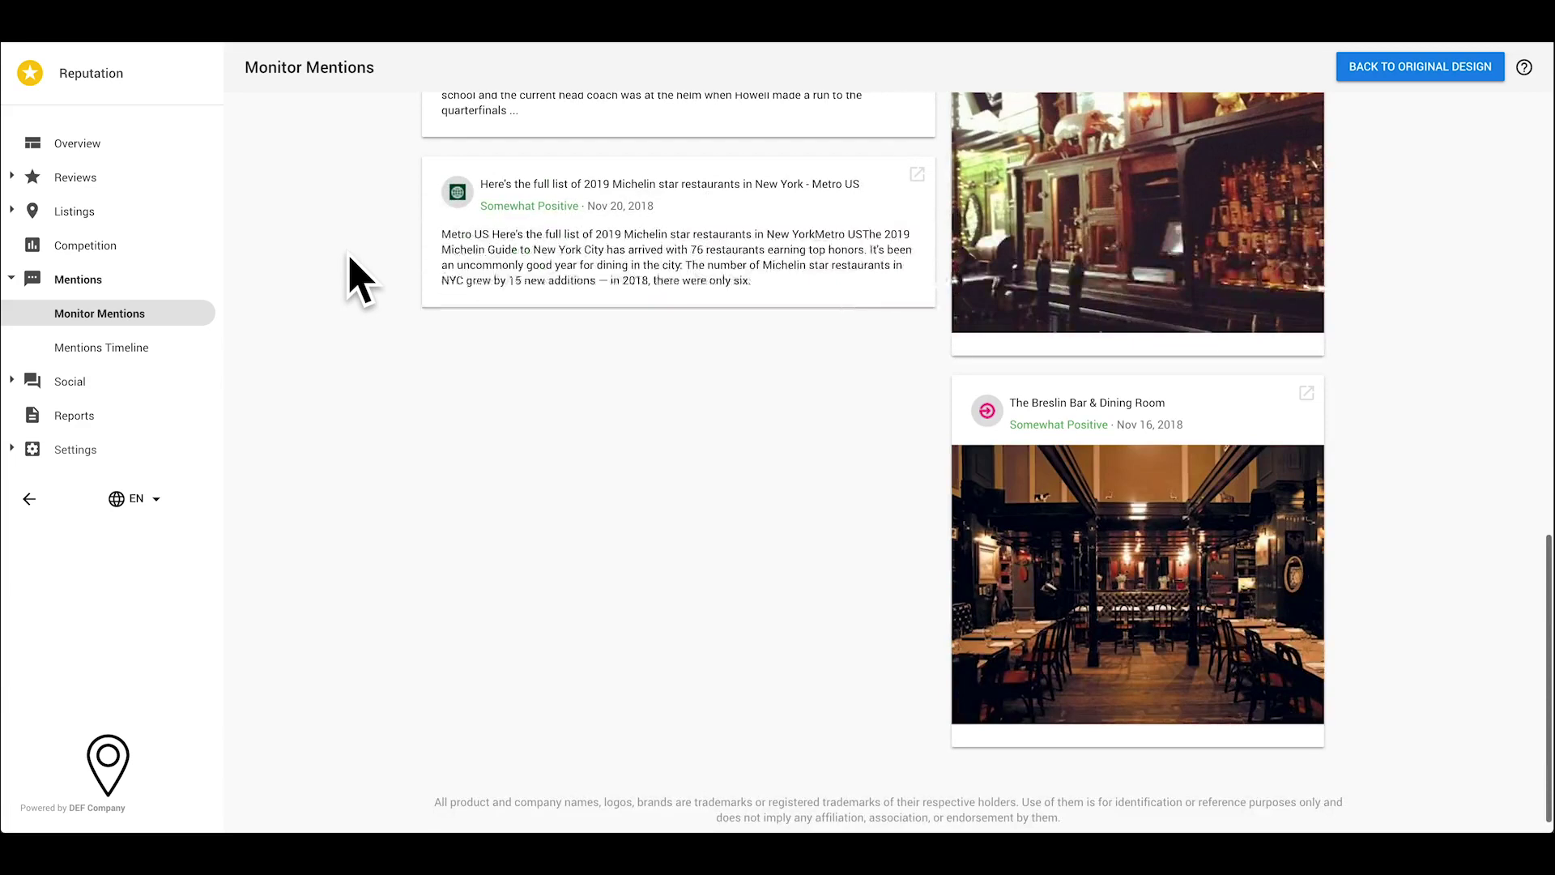
pyautogui.scroll(3, 362, 277)
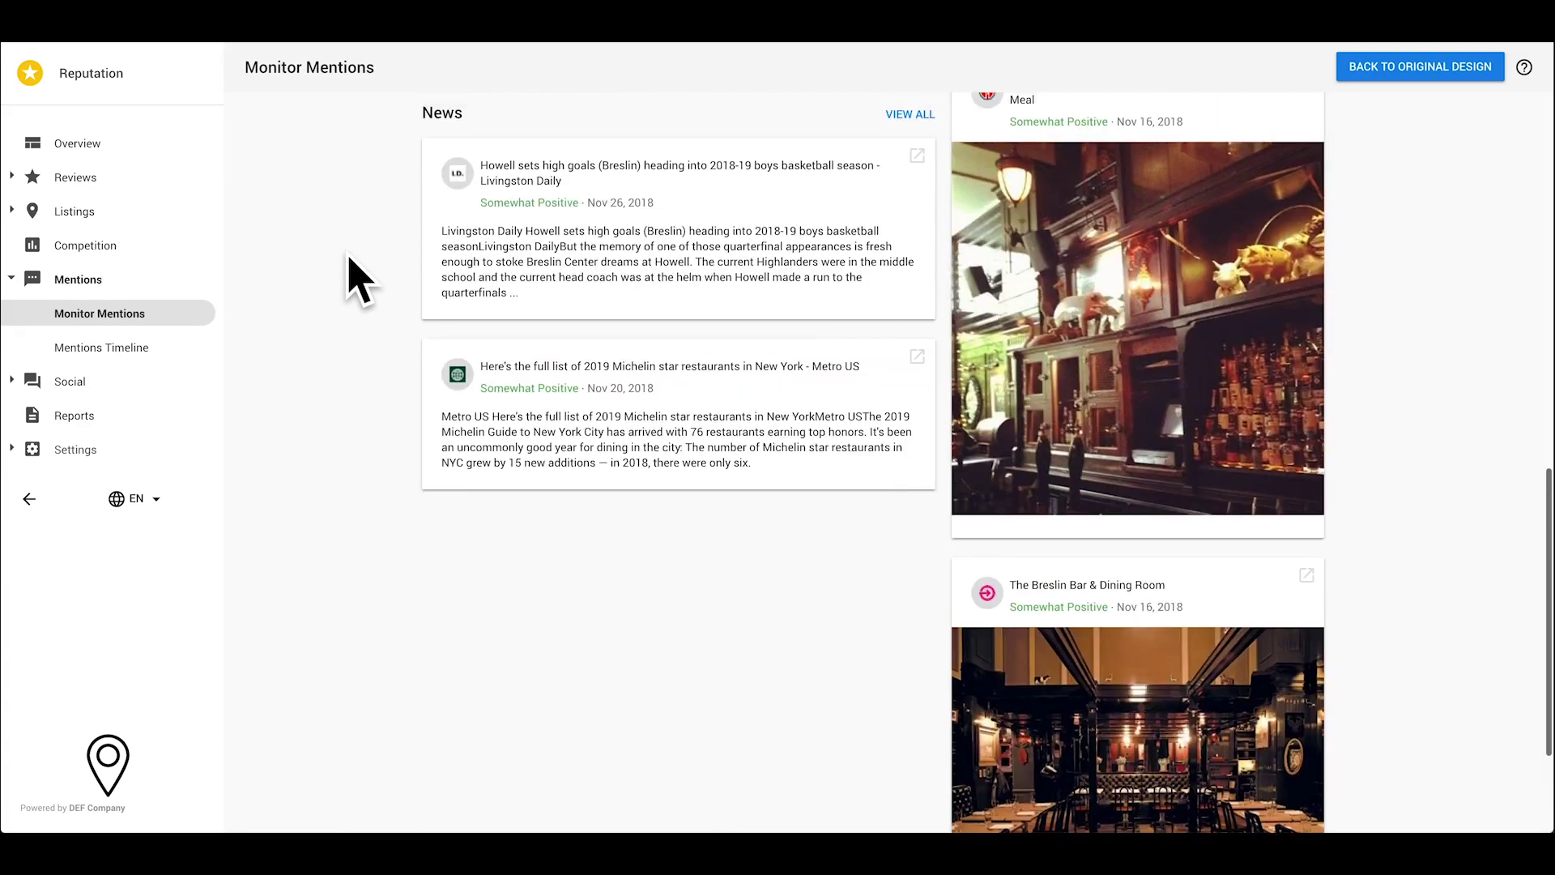
pyautogui.scroll(5, 362, 279)
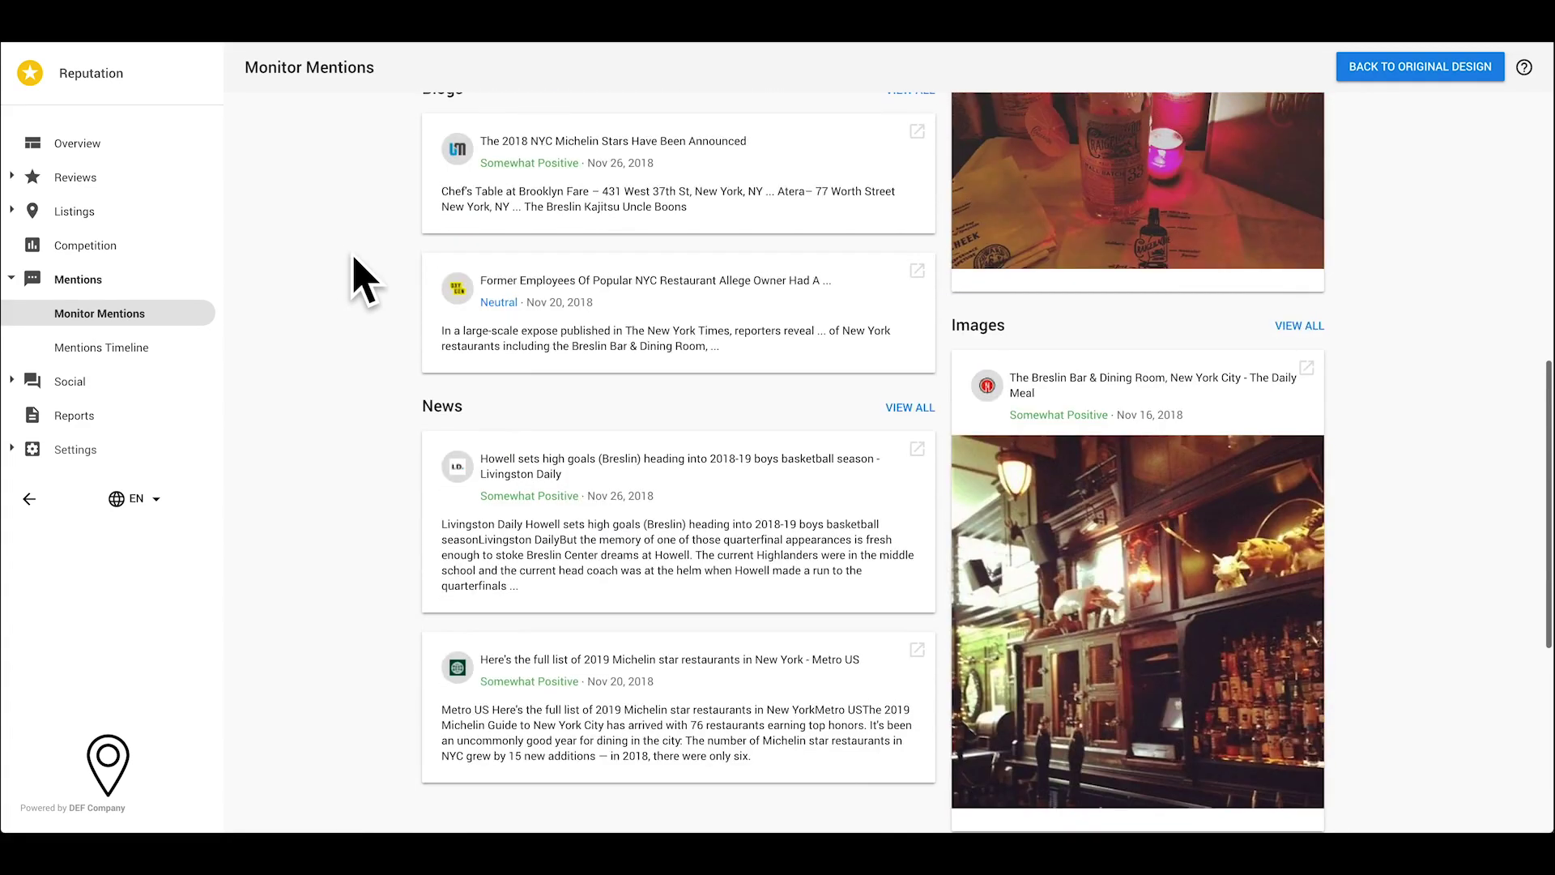
pyautogui.scroll(5, 362, 279)
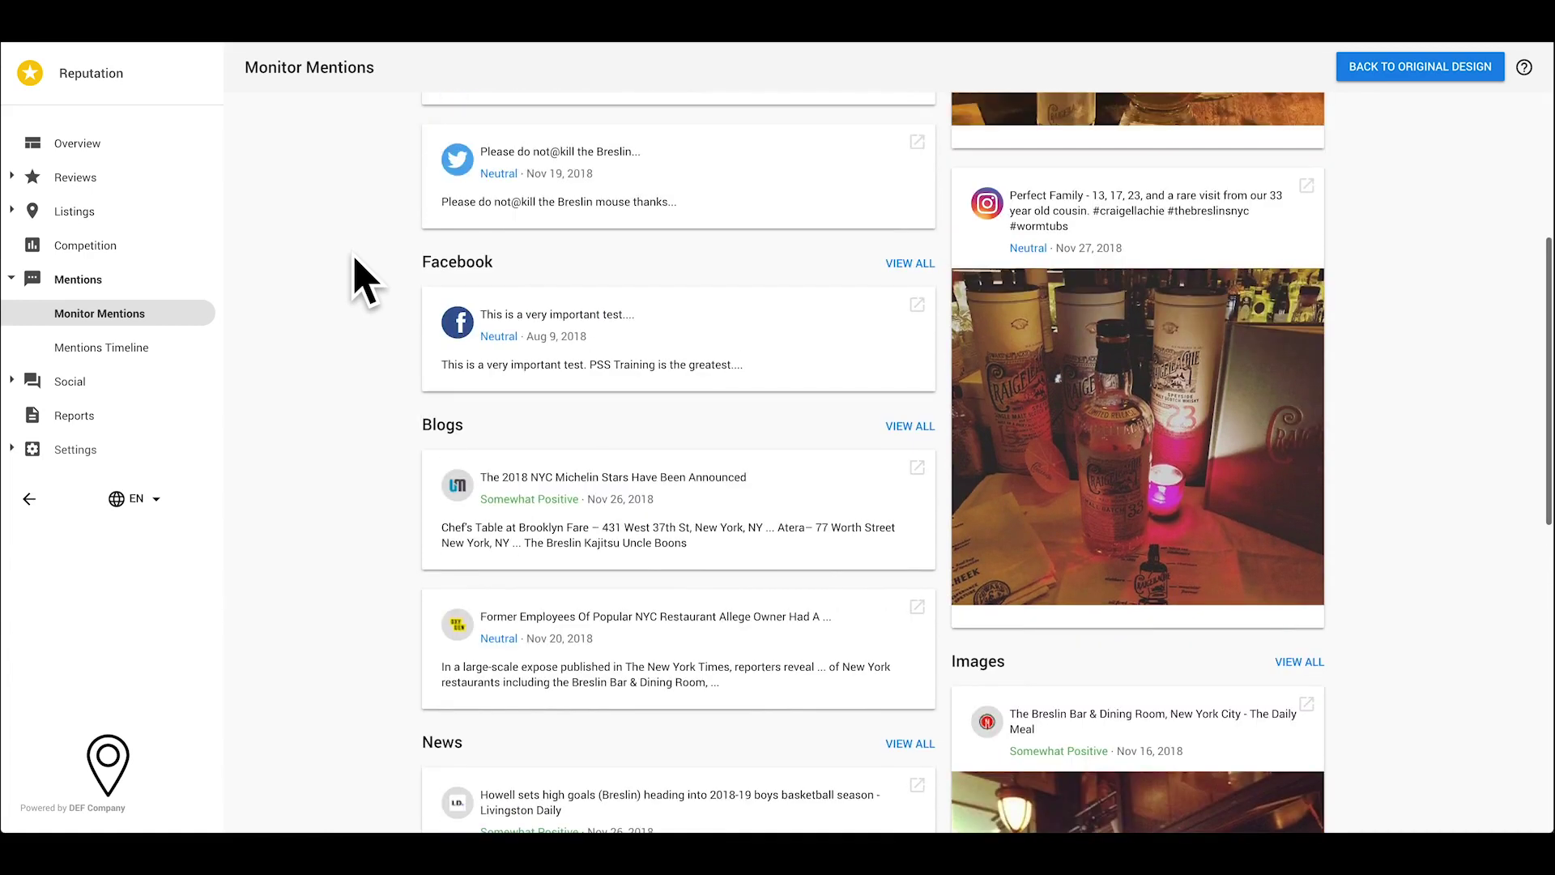
pyautogui.scroll(6, 362, 280)
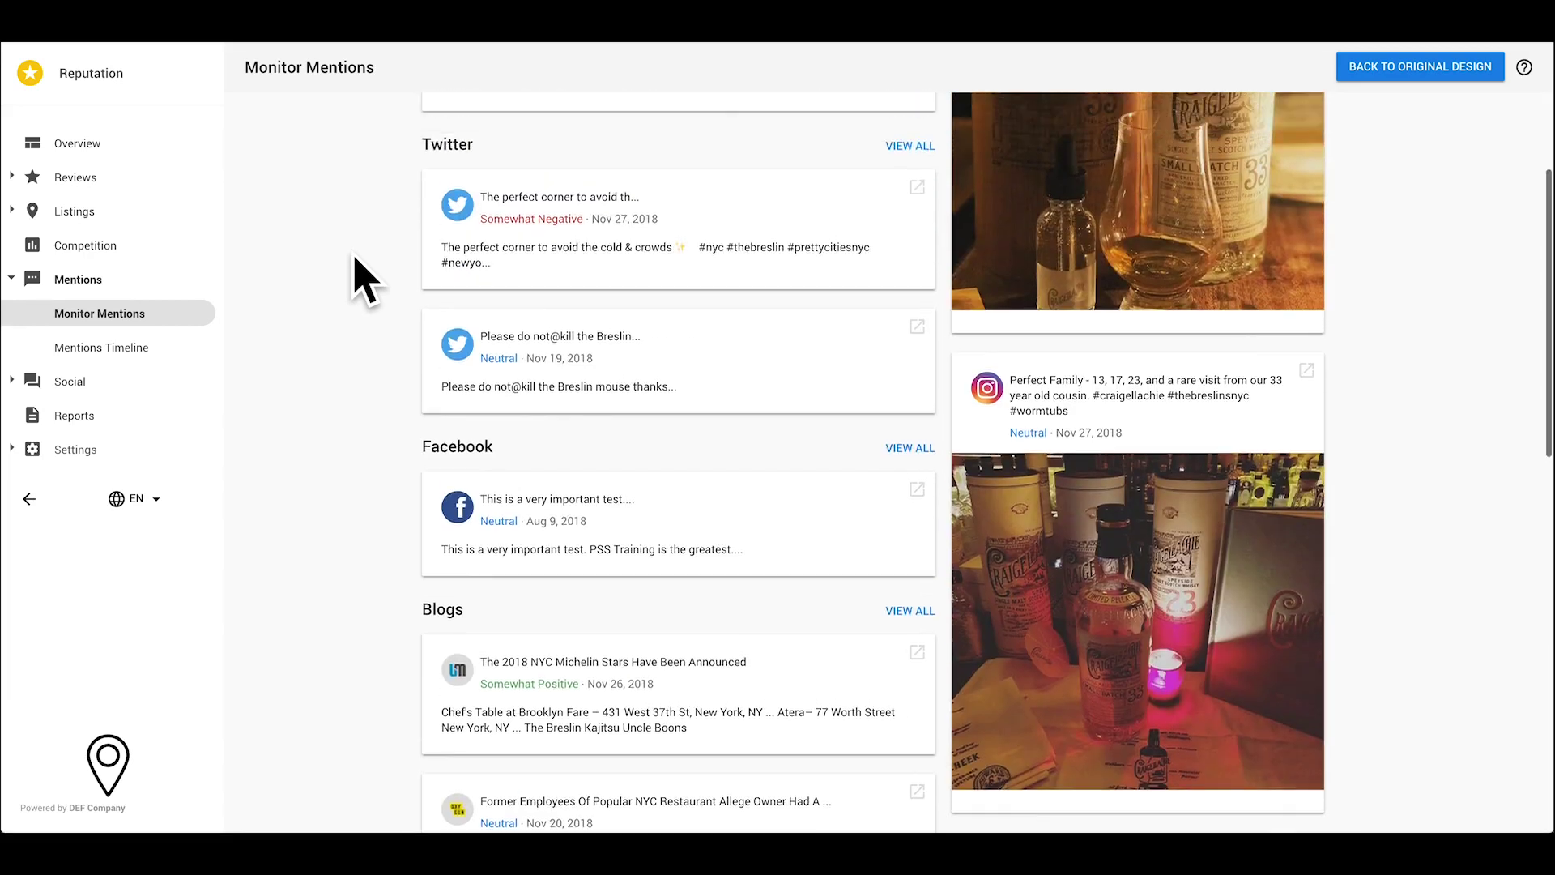
pyautogui.scroll(3, 357, 270)
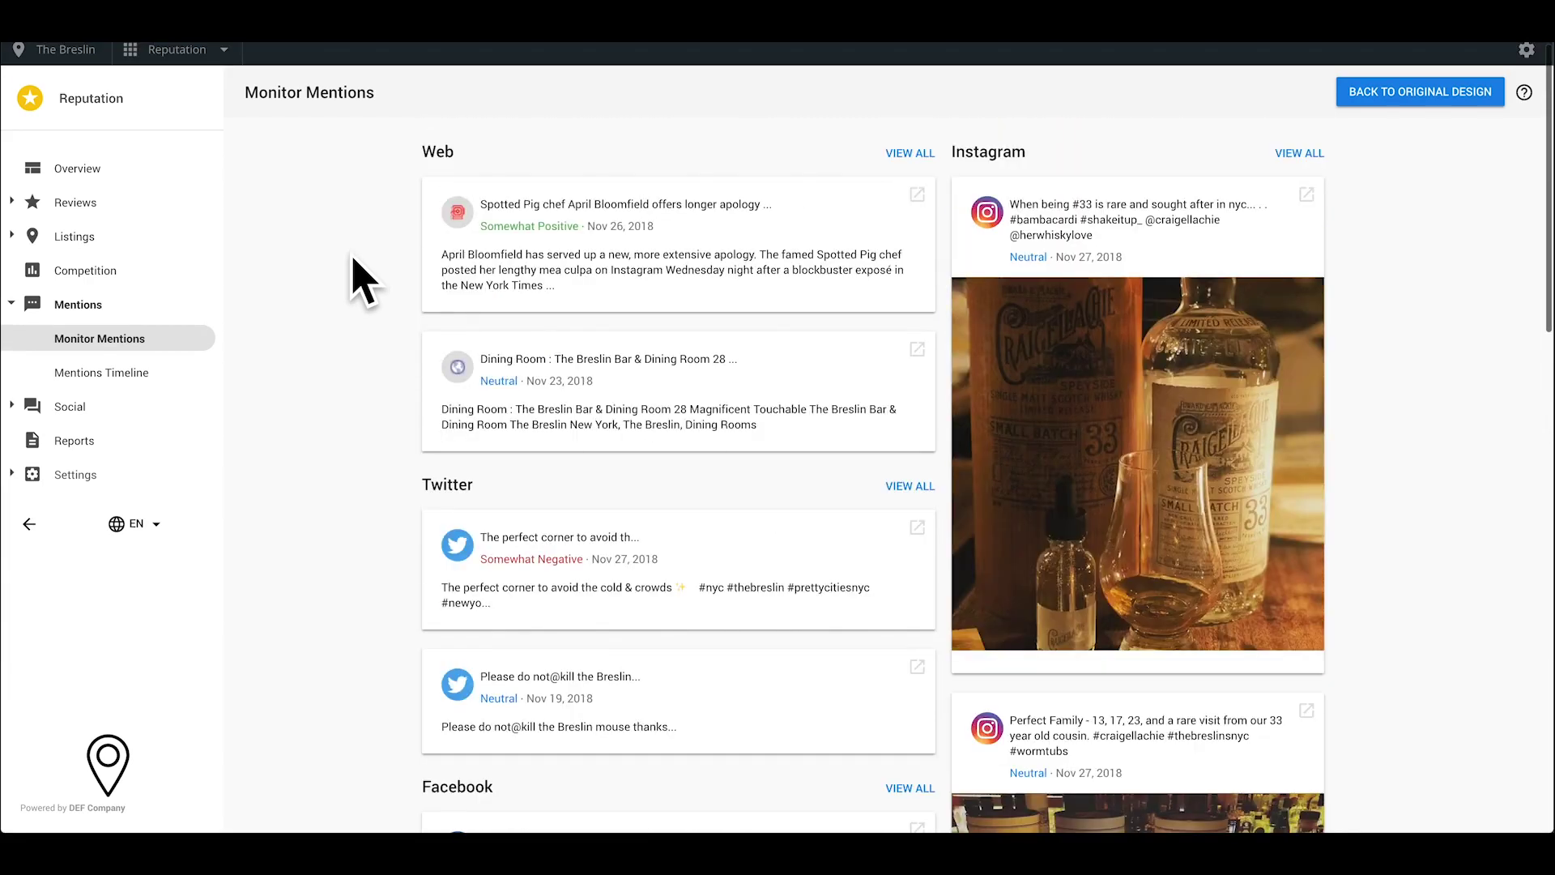
# Open Settings > Mentions to list the six keyword searches and four Twitter searches.
pyautogui.click(103, 478)
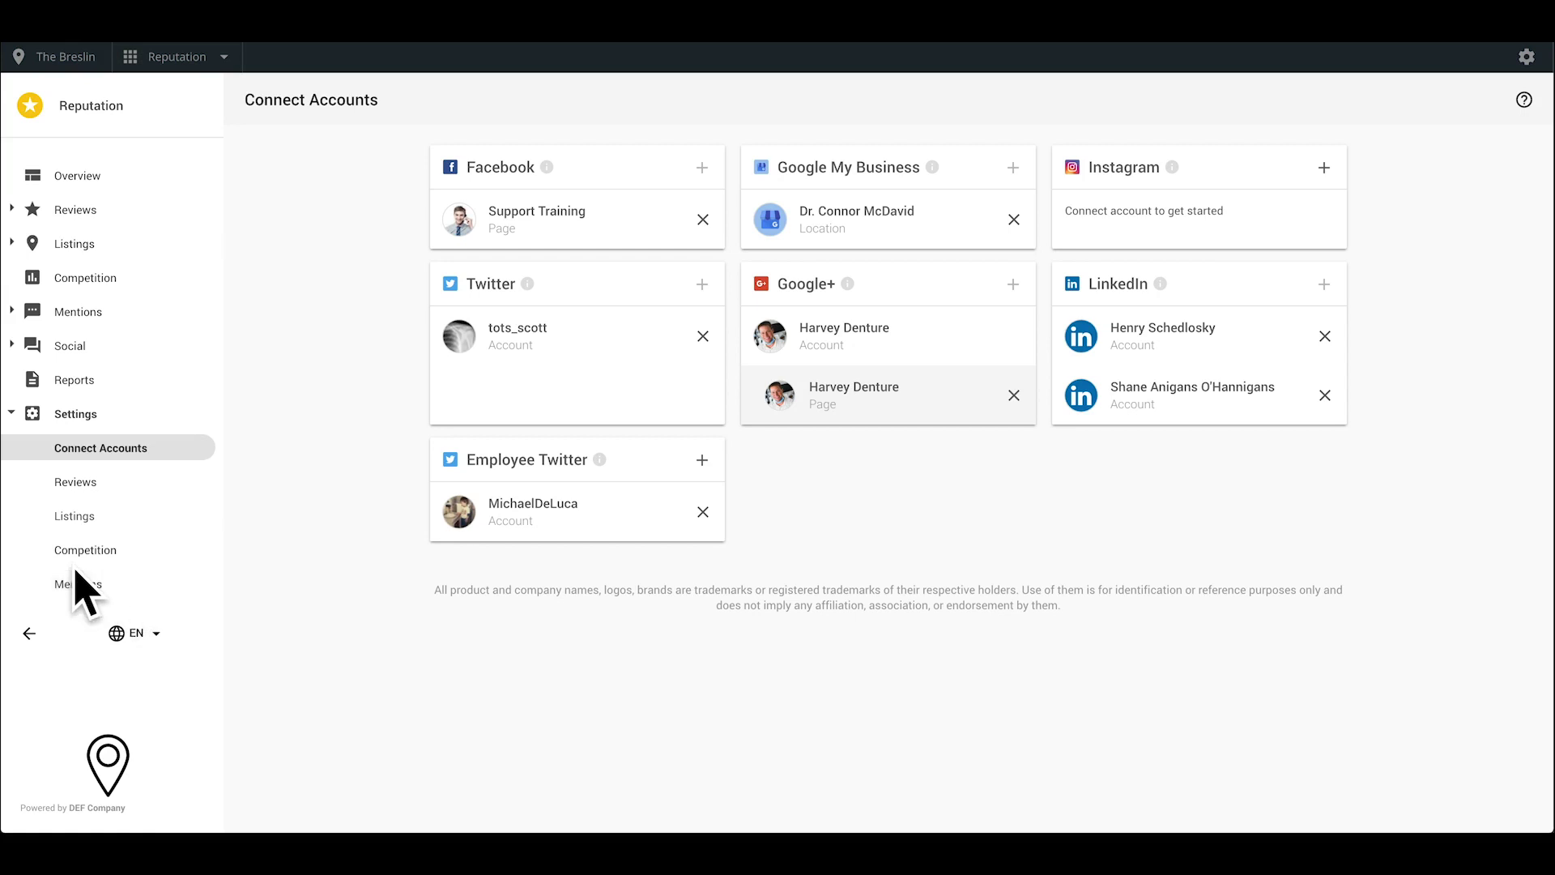
pyautogui.click(117, 586)
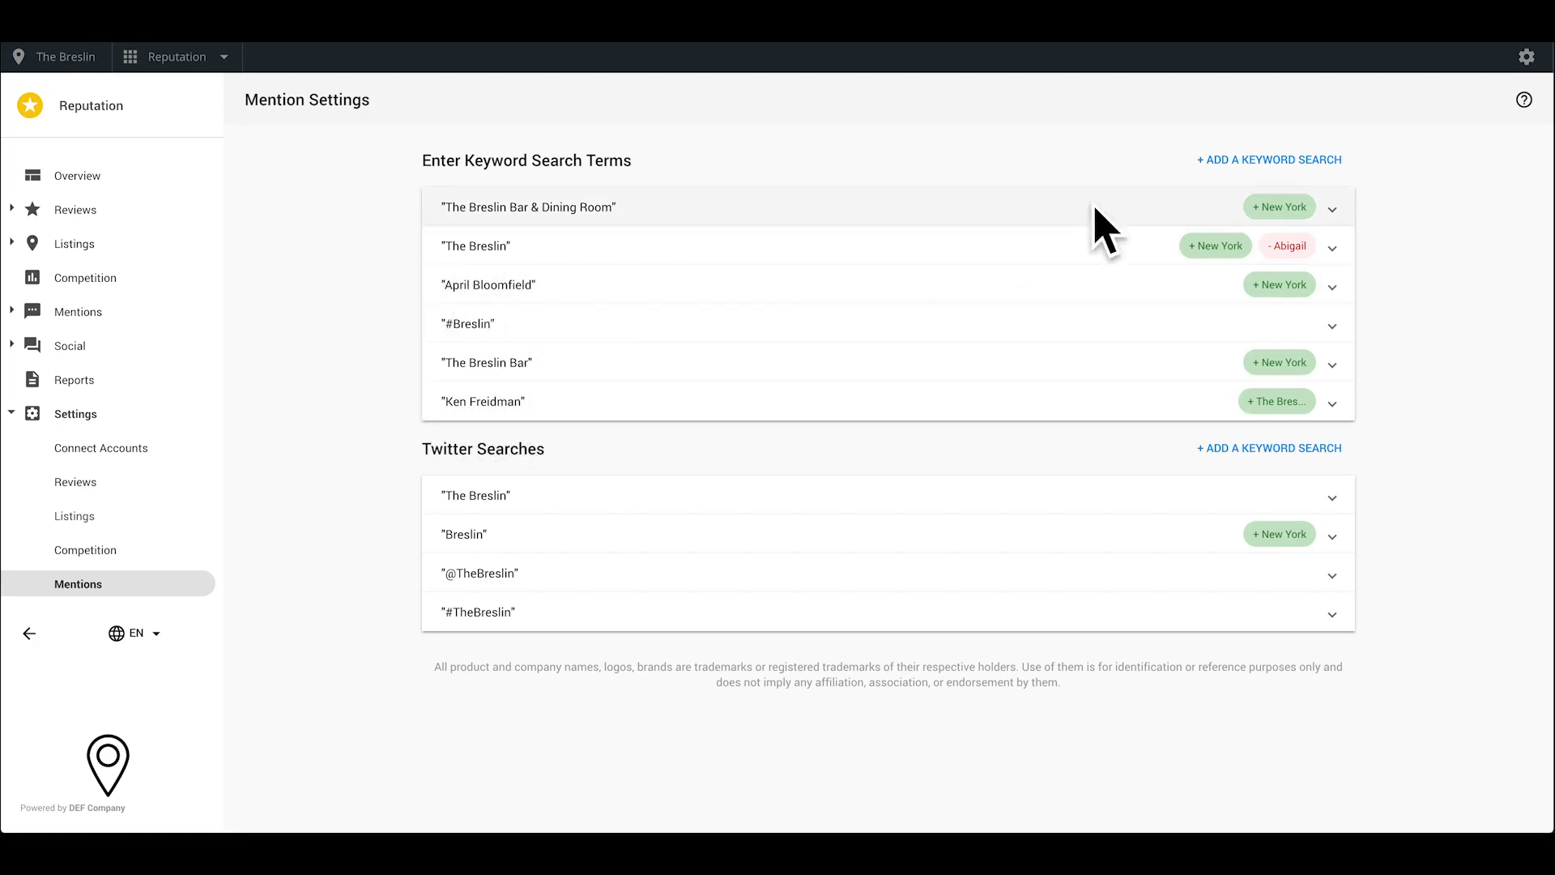
# Add a 'Lamb Chops' keyword search that must include New York City.
pyautogui.click(1232, 162)
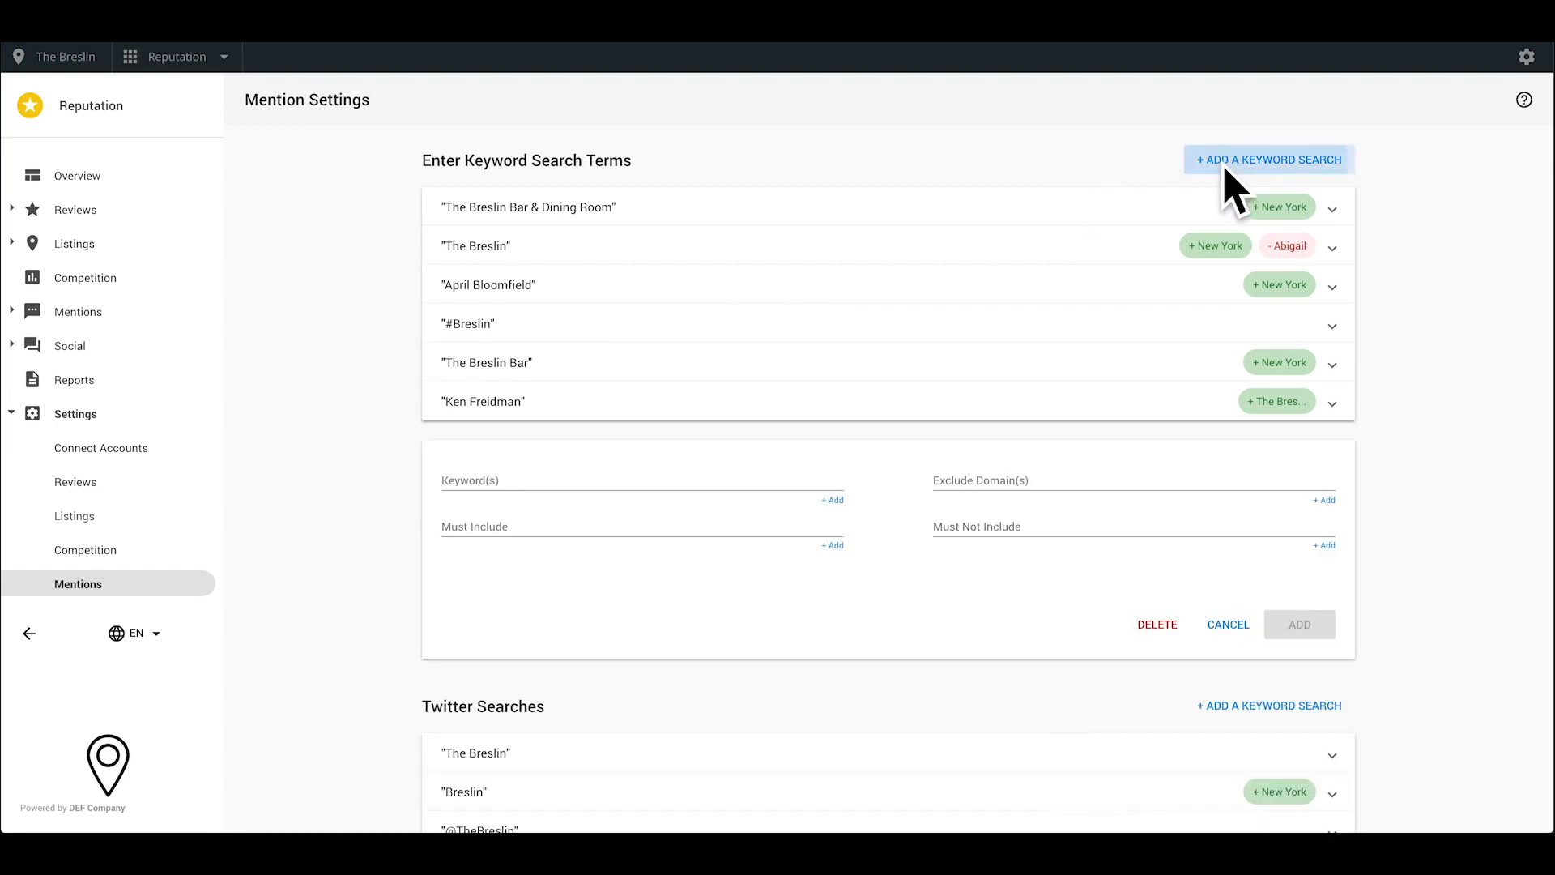
pyautogui.click(508, 483)
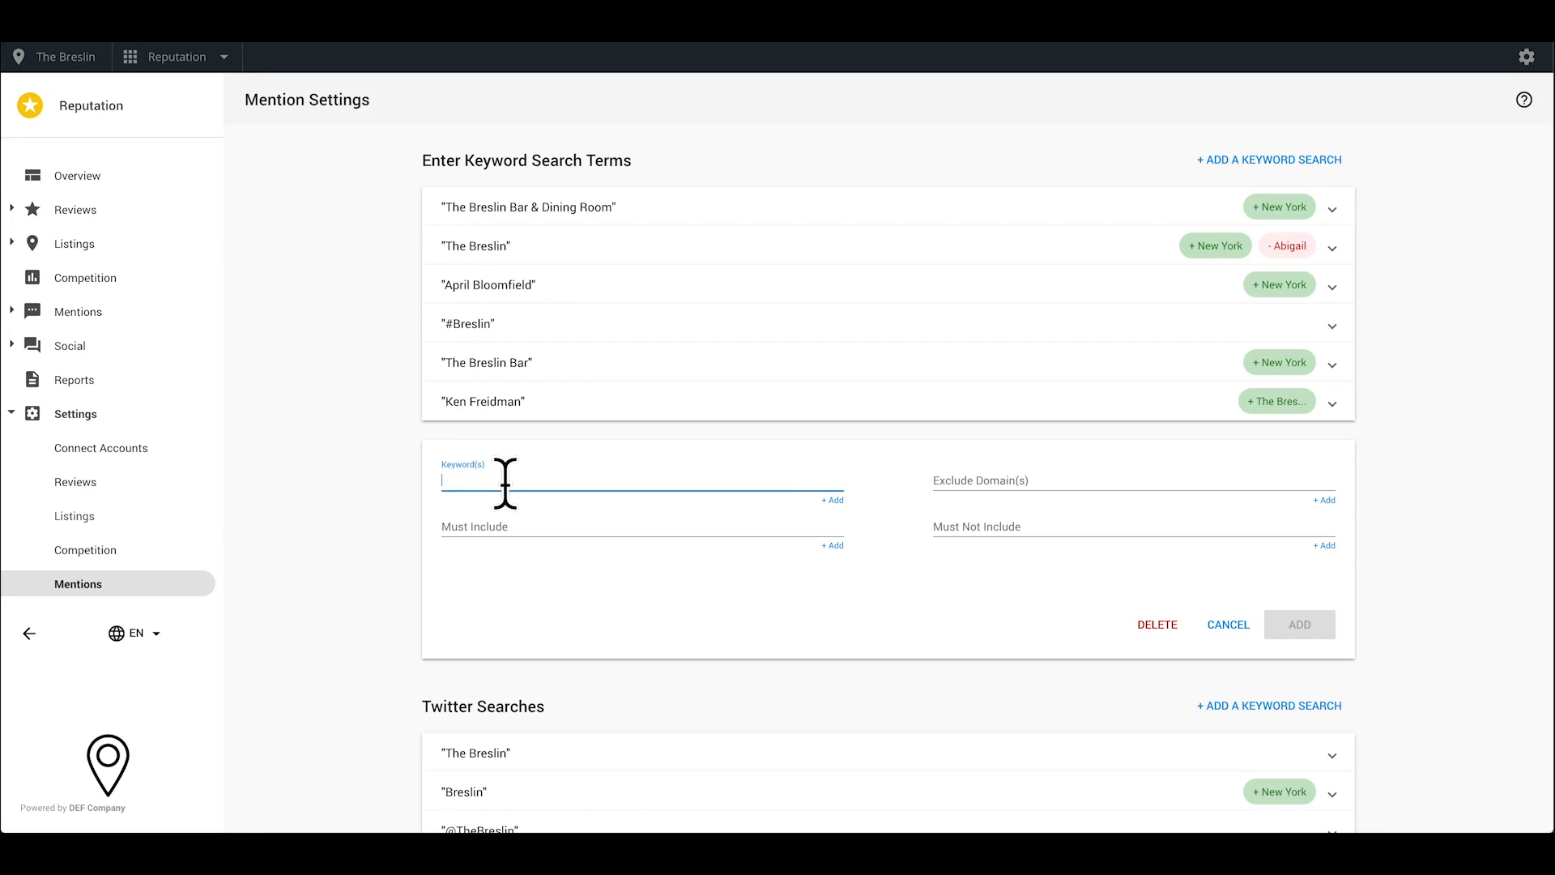
pyautogui.write('Lamb Chops')
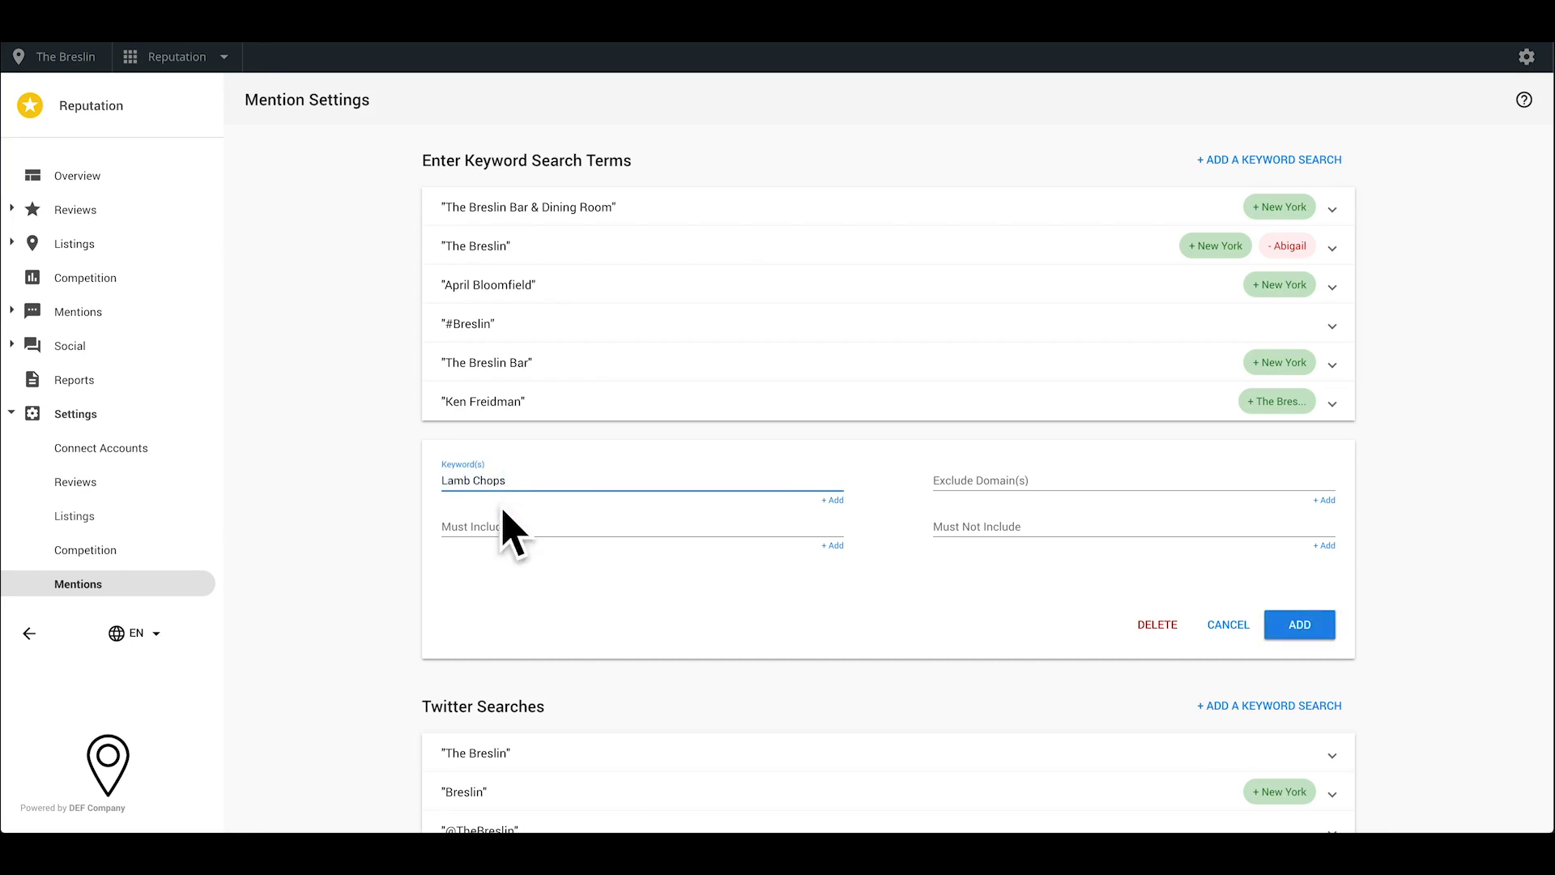
pyautogui.click(500, 526)
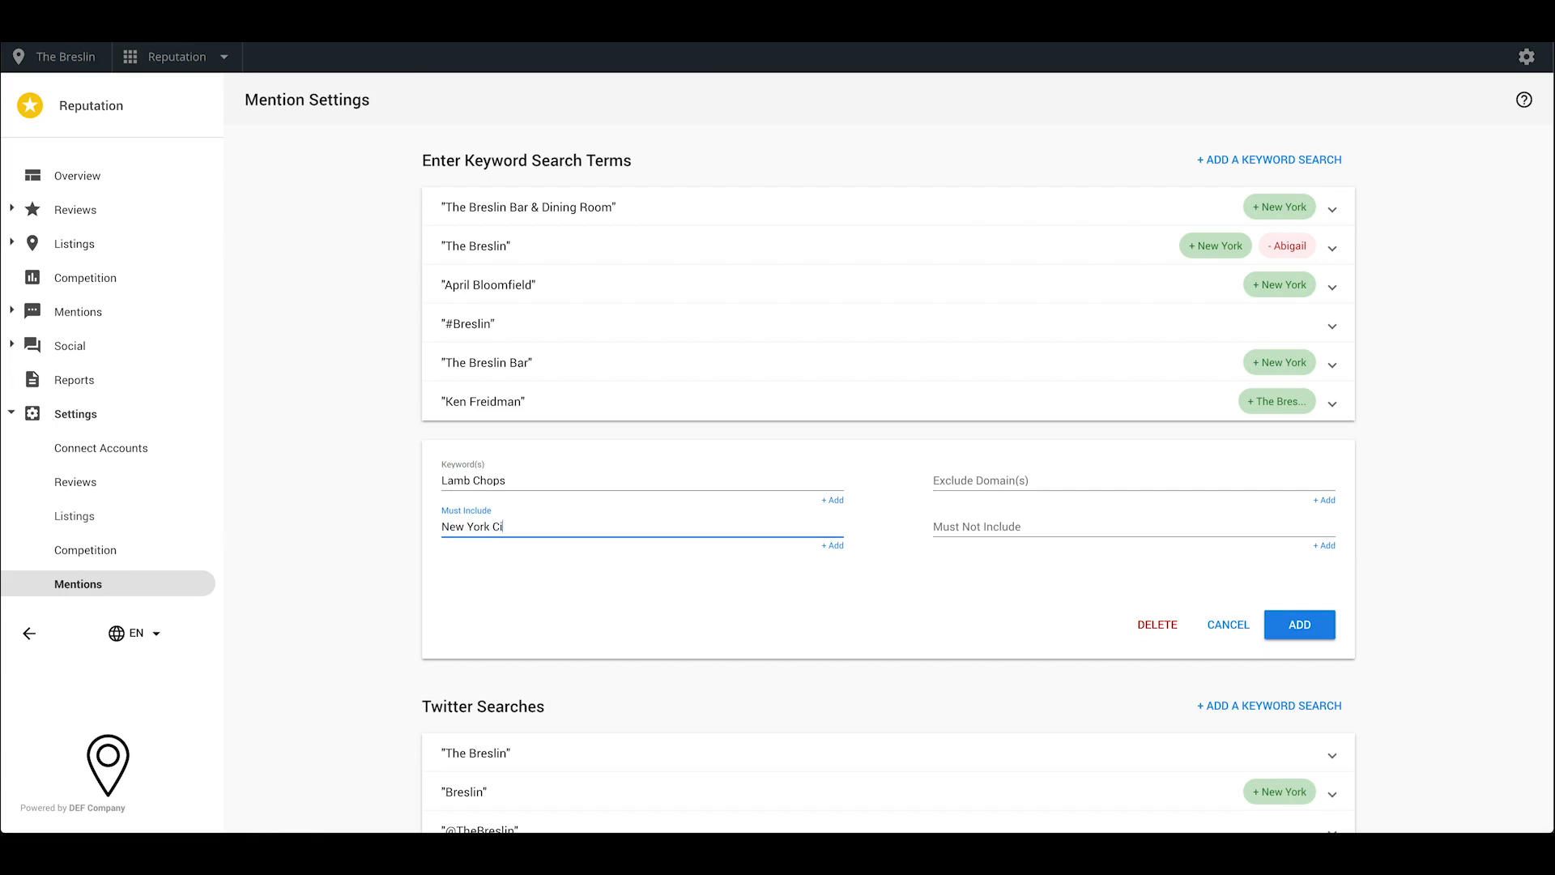
pyautogui.click(1300, 630)
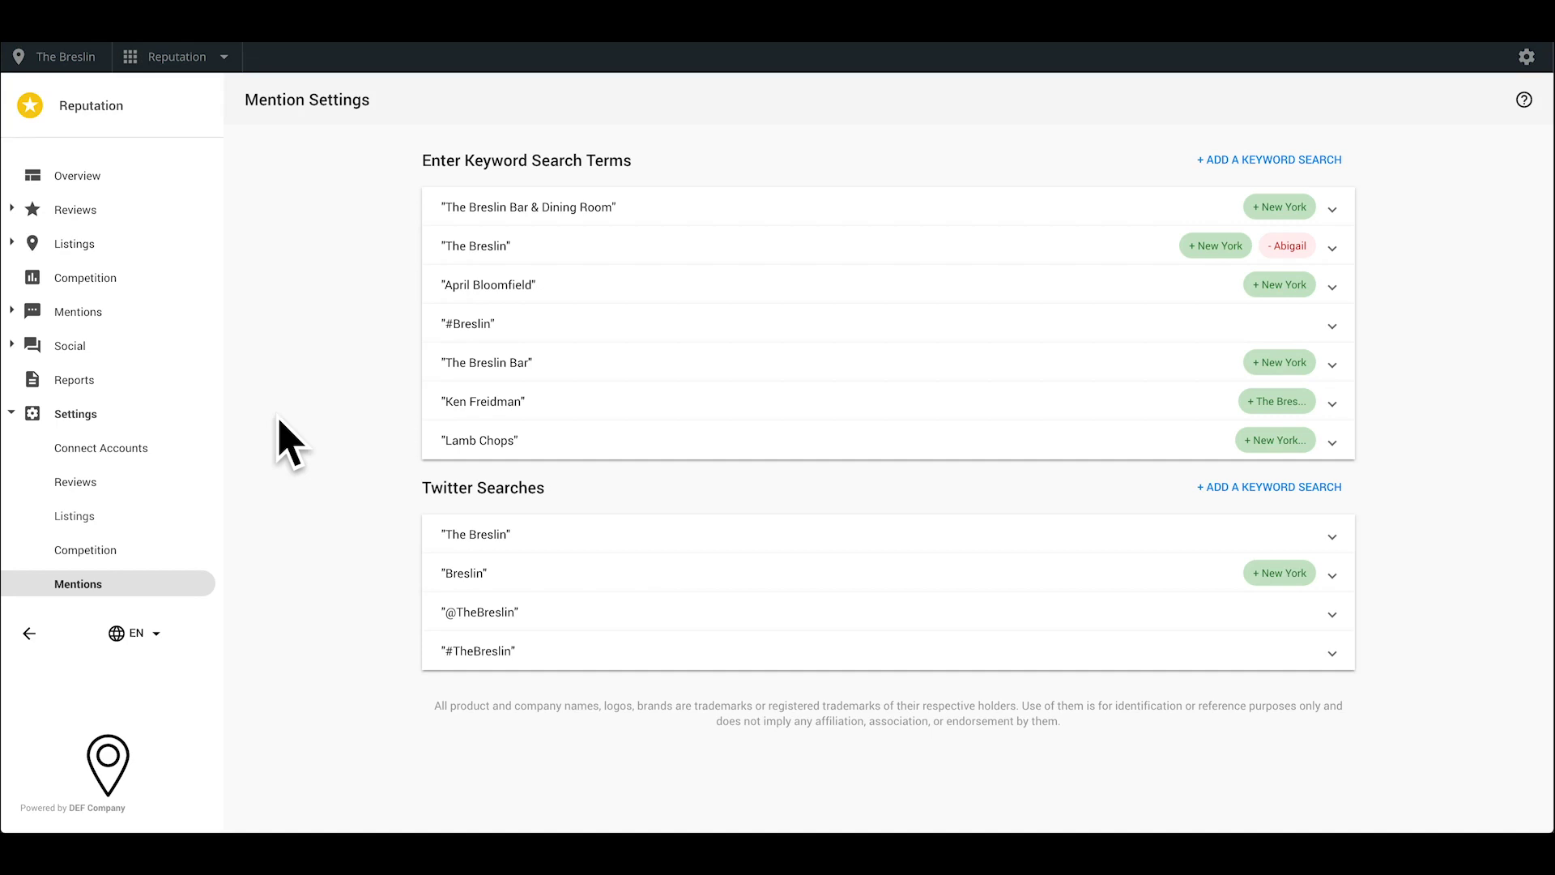
# Collapse the settings section and open the Mentions Timeline.
pyautogui.click(15, 417)
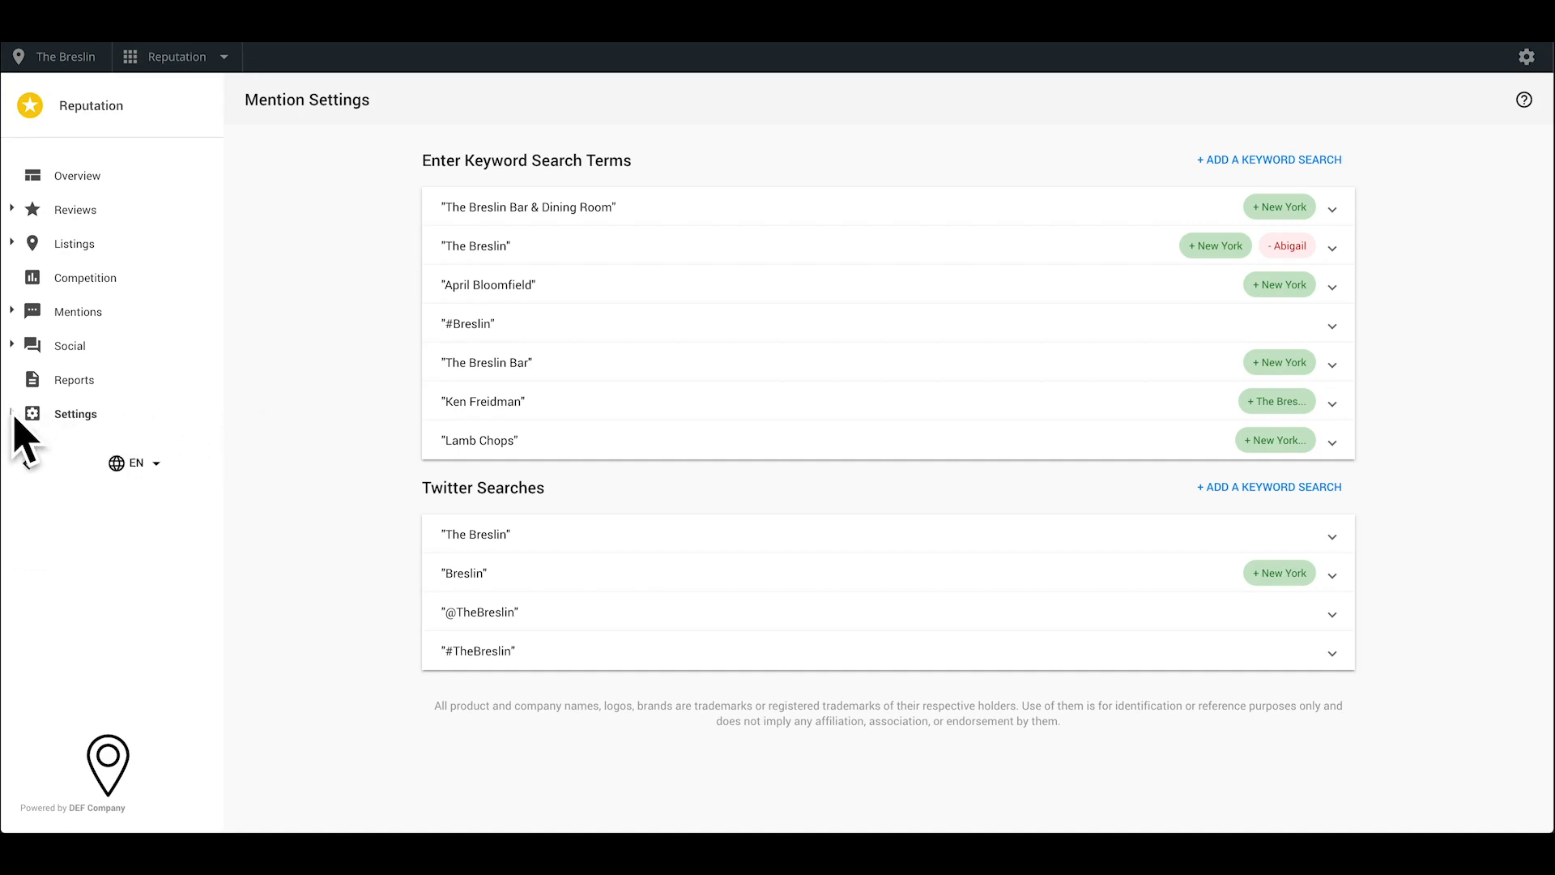
pyautogui.click(77, 315)
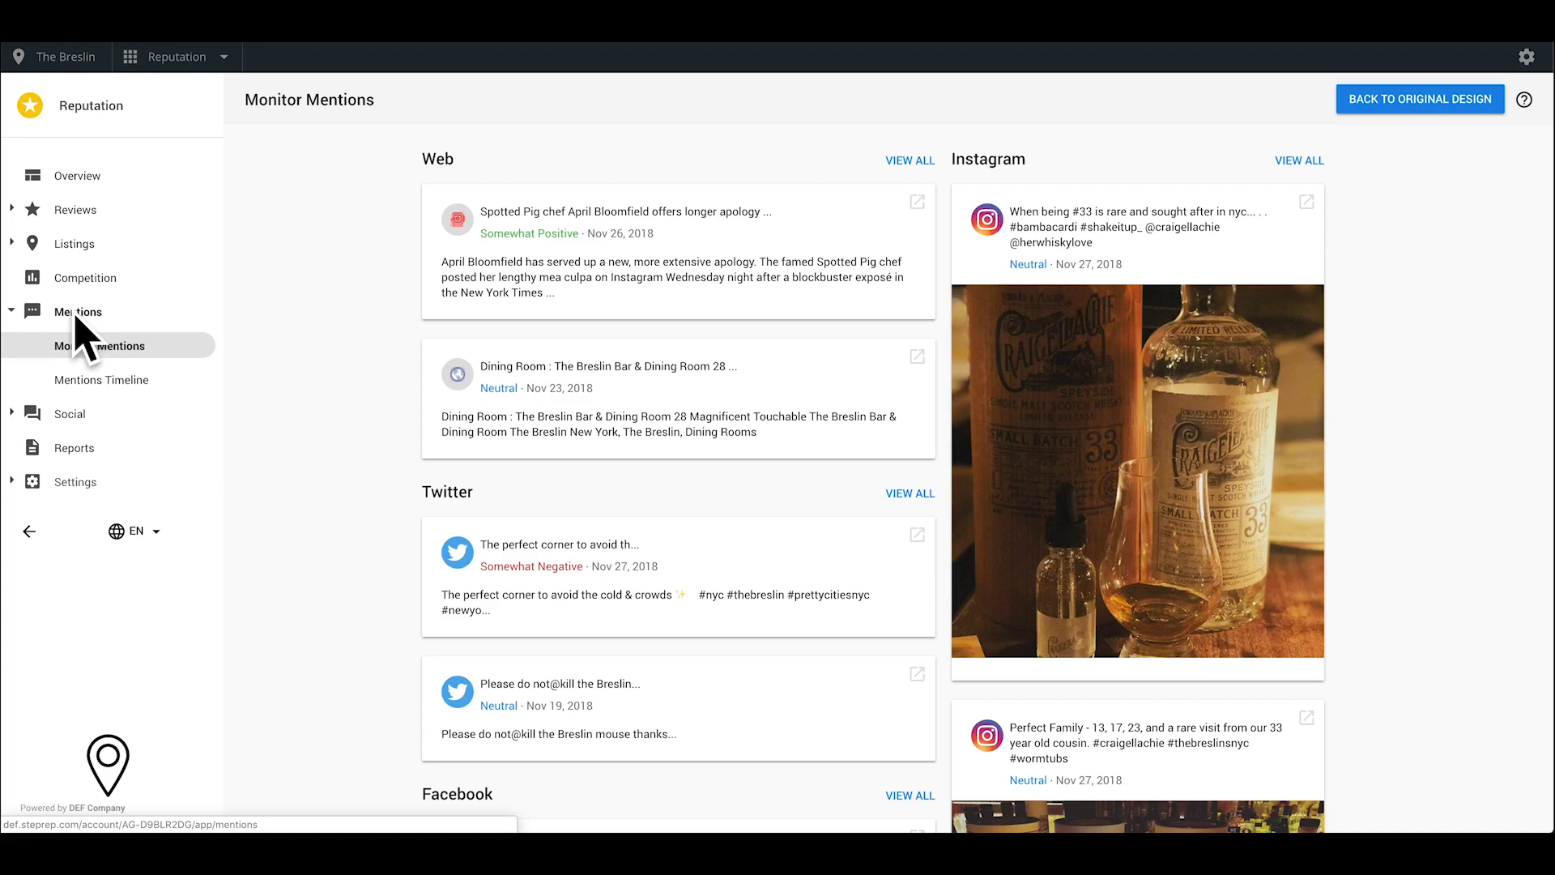
pyautogui.click(121, 380)
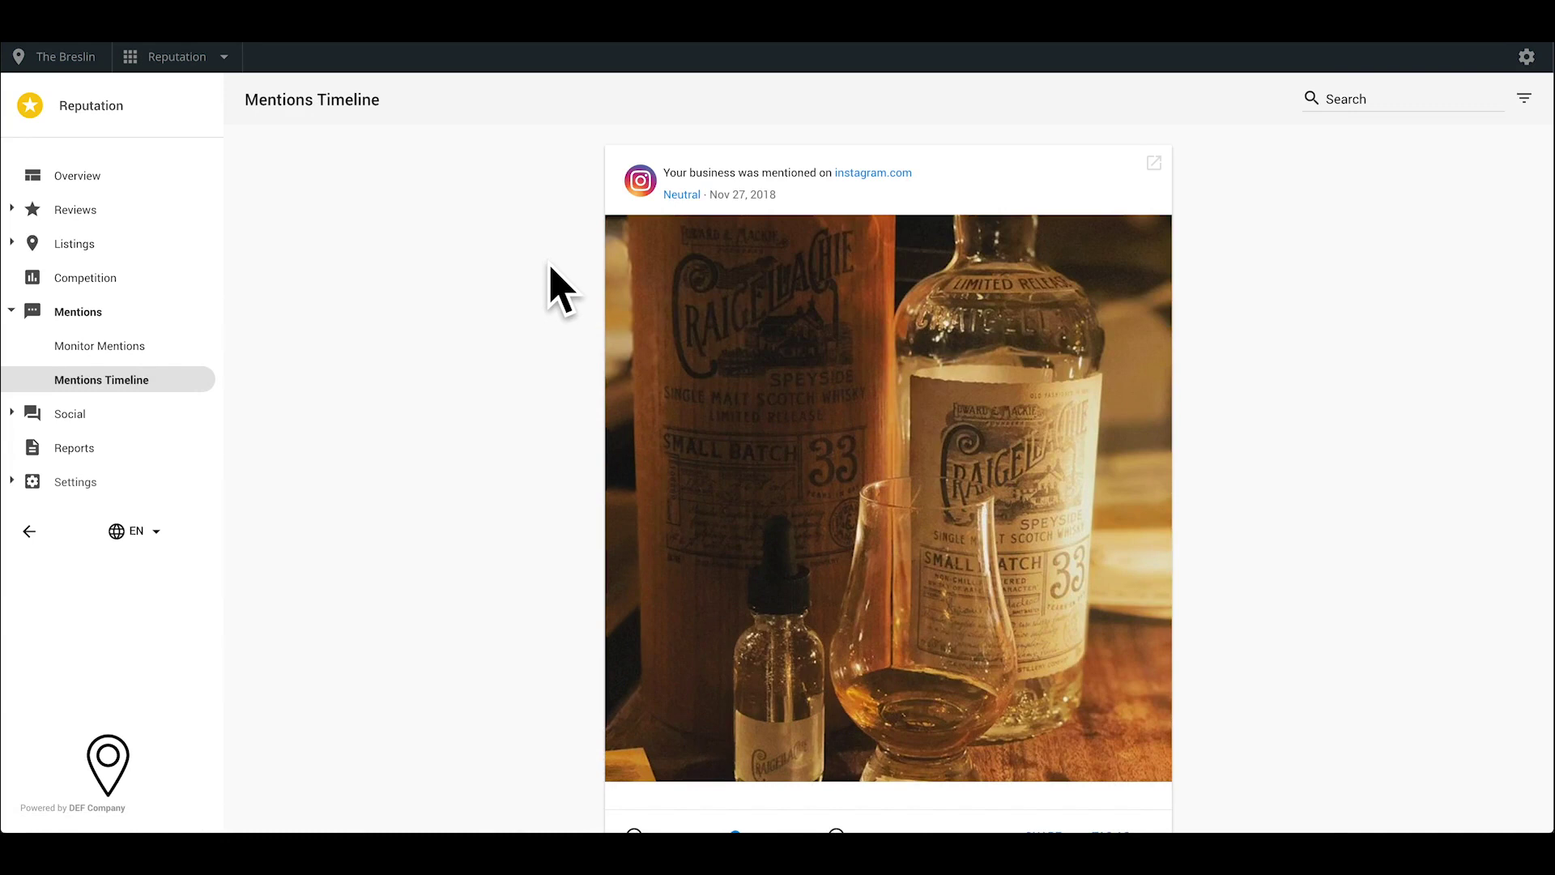
# Re-rate the Nov 27, 2018 Instagram mention from Neutral to Somewhat Negative.
pyautogui.scroll(-1, 551, 267)
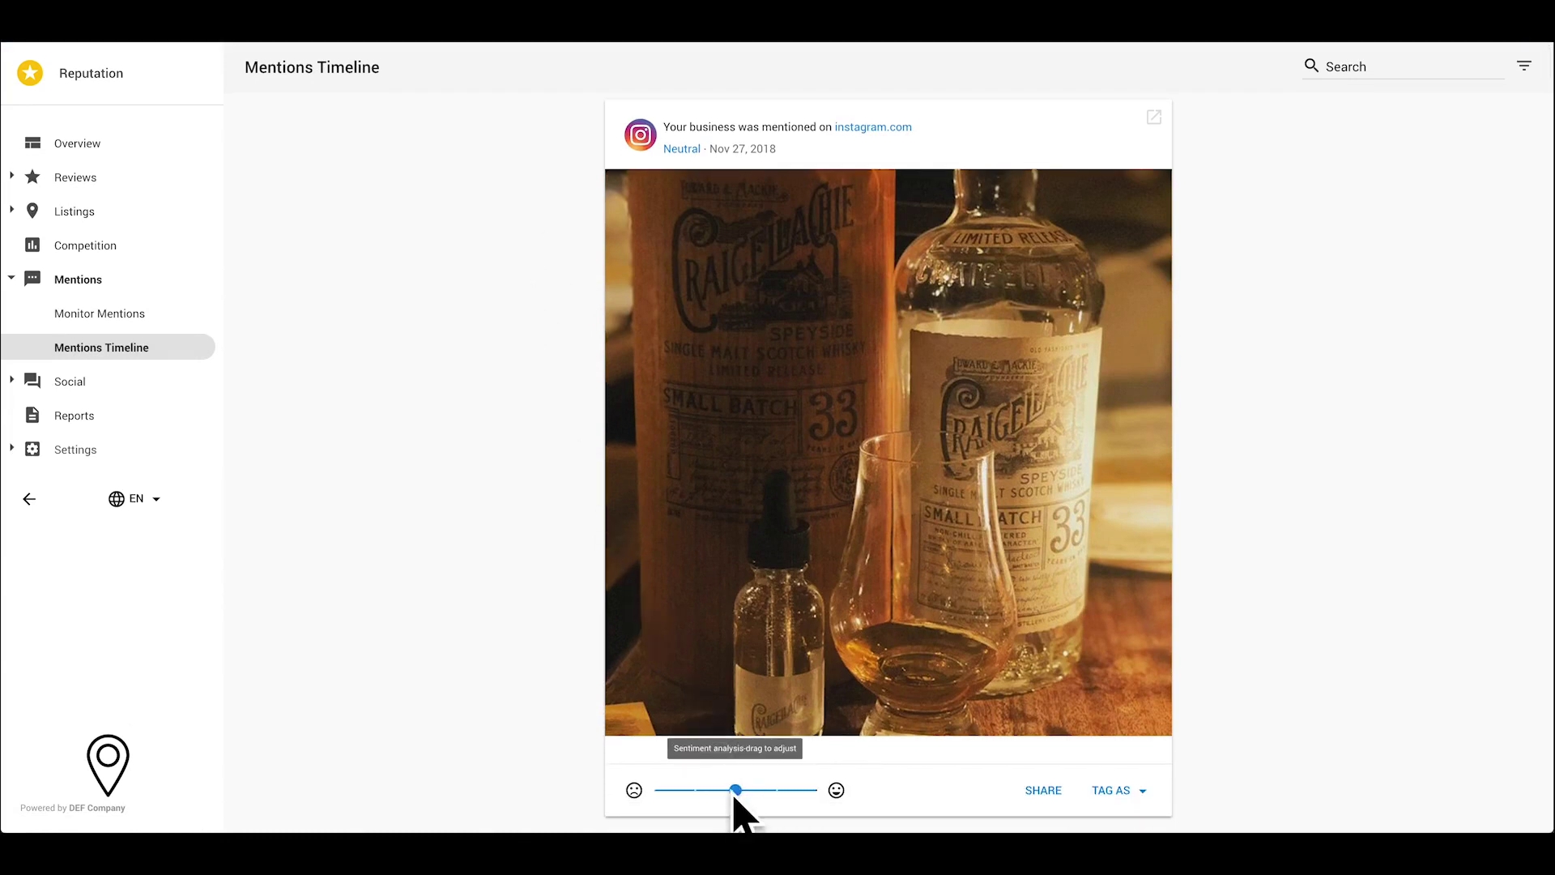
pyautogui.moveTo(716, 799); pyautogui.dragTo(695, 795)
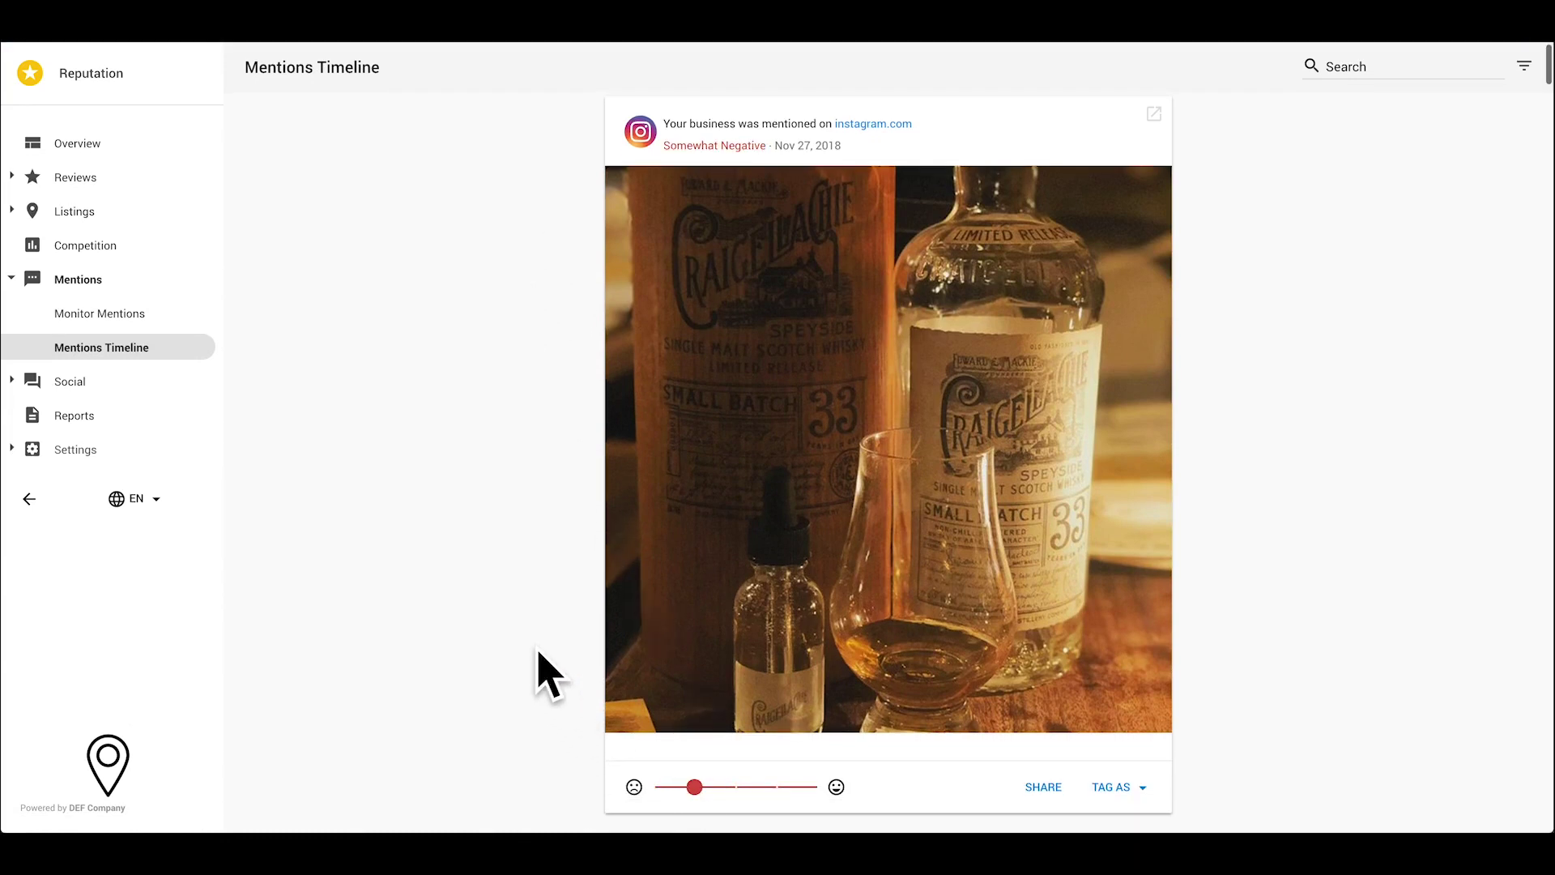
pyautogui.scroll(-2, 543, 672)
pyautogui.scroll(-8, 642, 677)
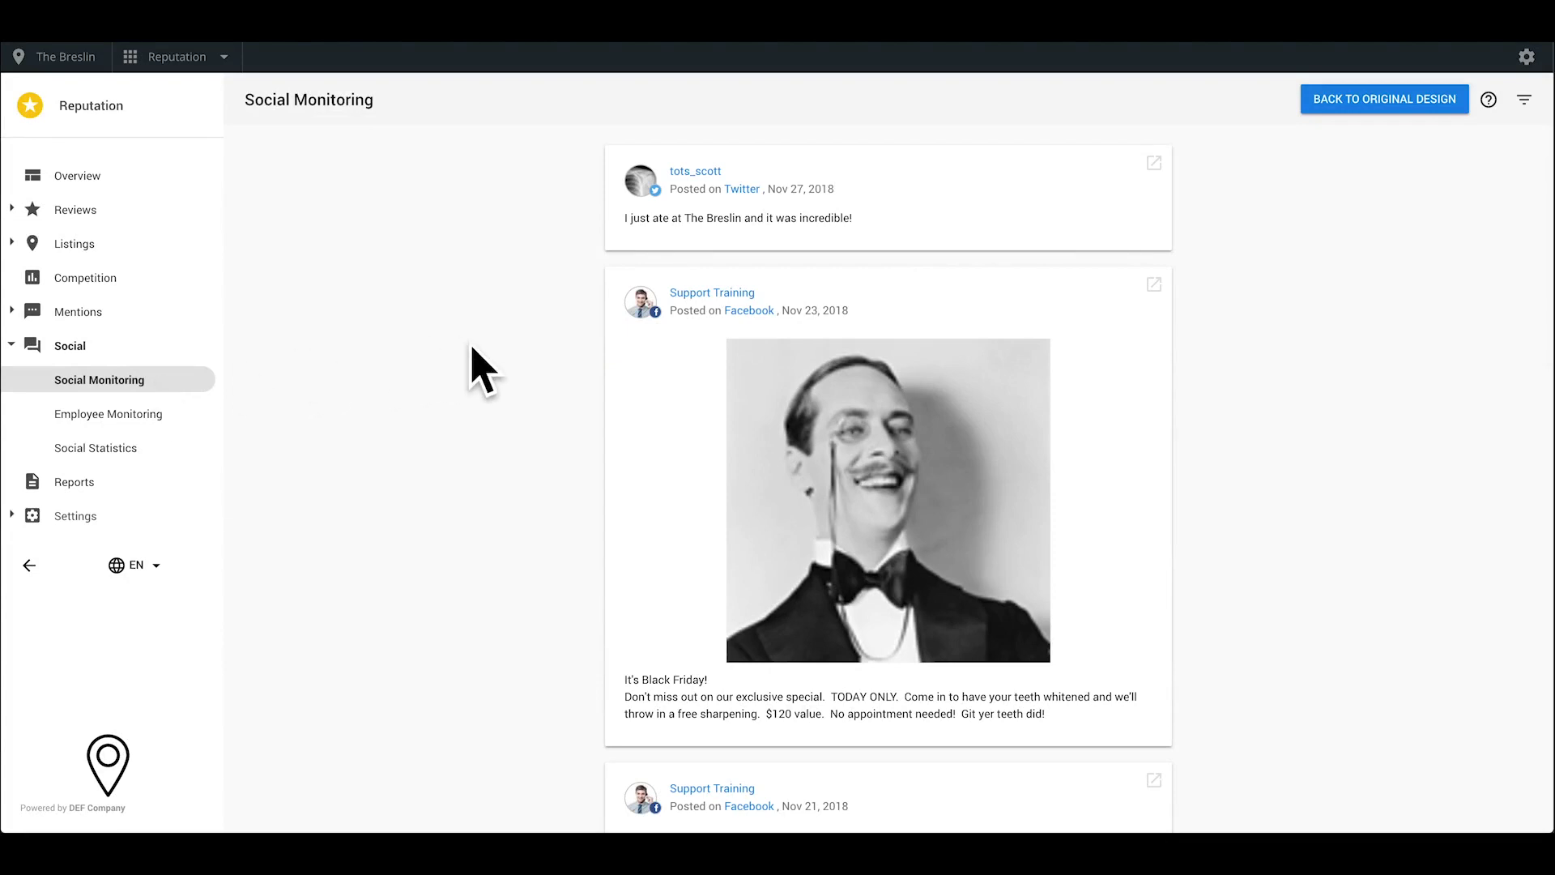
# In the feed filters, toggle both Facebook accounts off and back on.
pyautogui.scroll(-3, 474, 366)
pyautogui.scroll(-8, 473, 350)
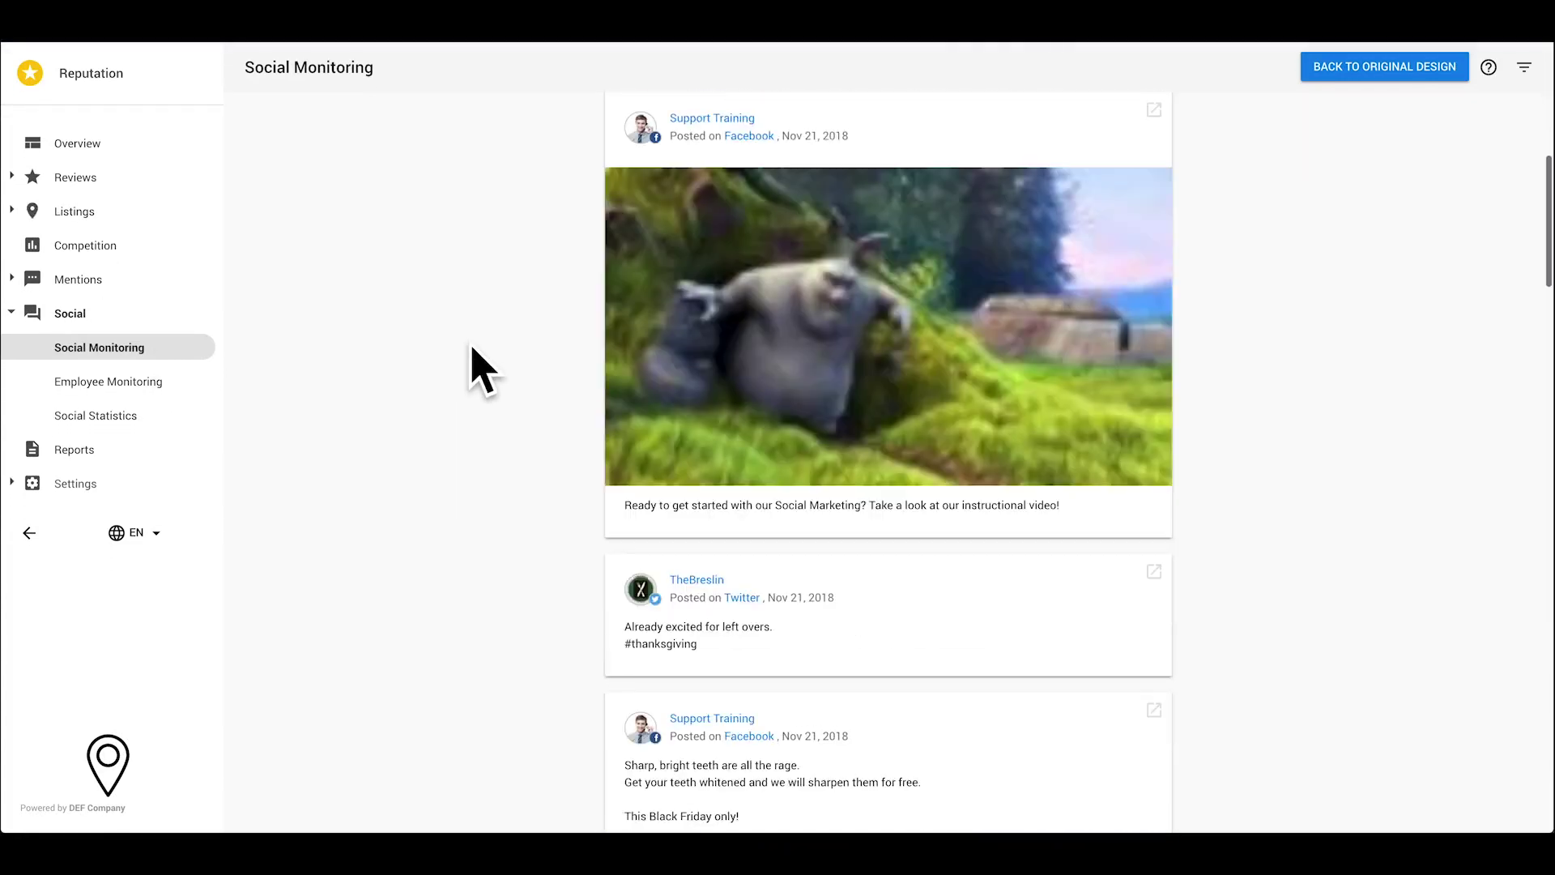
pyautogui.scroll(-3, 474, 366)
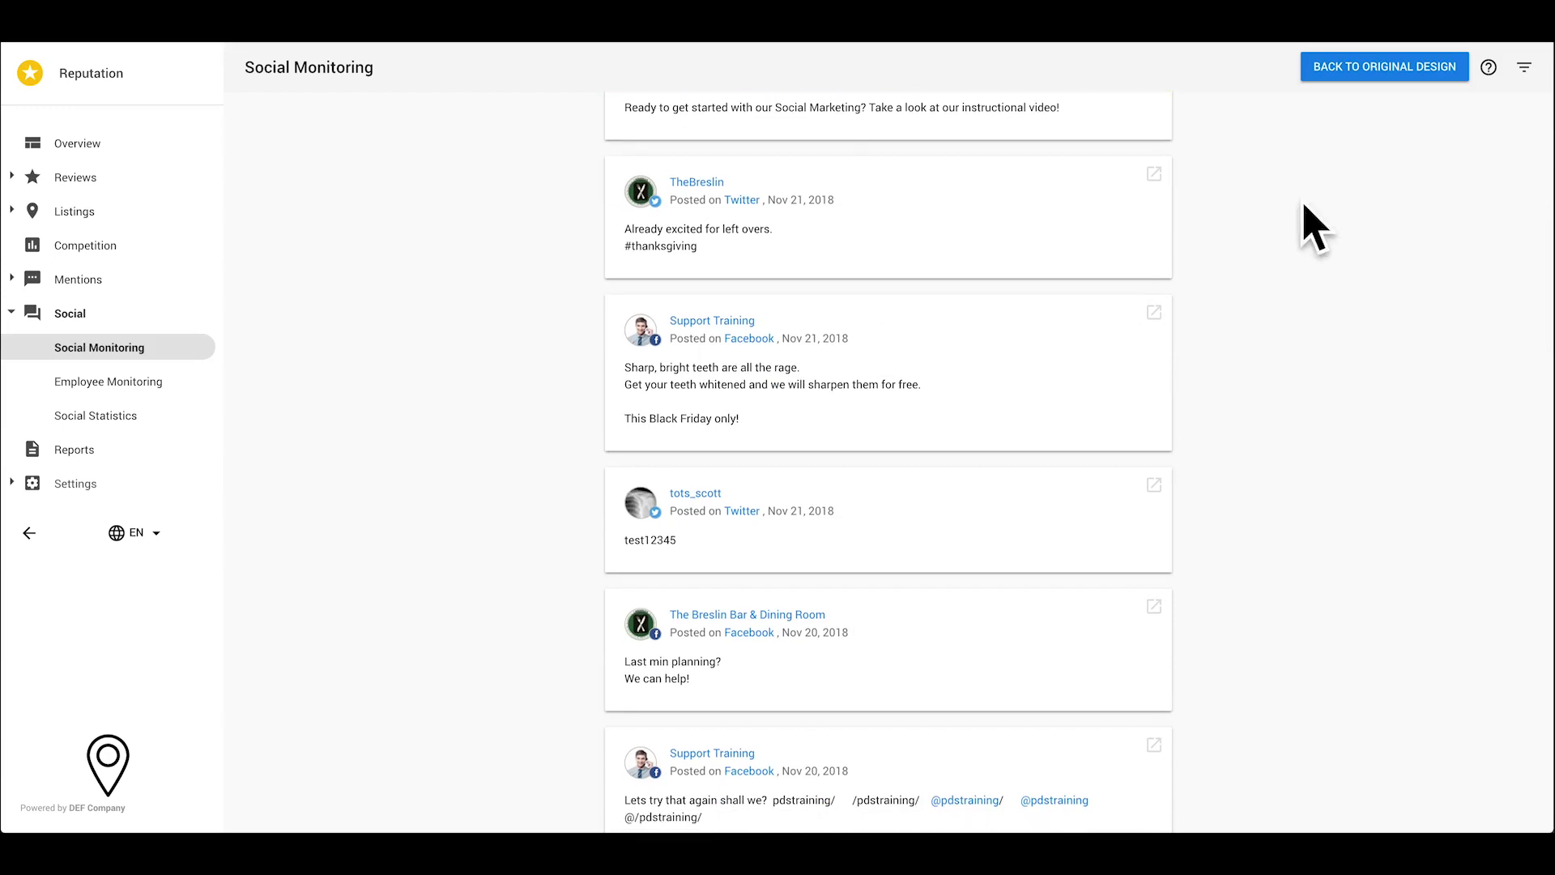
pyautogui.click(1524, 67)
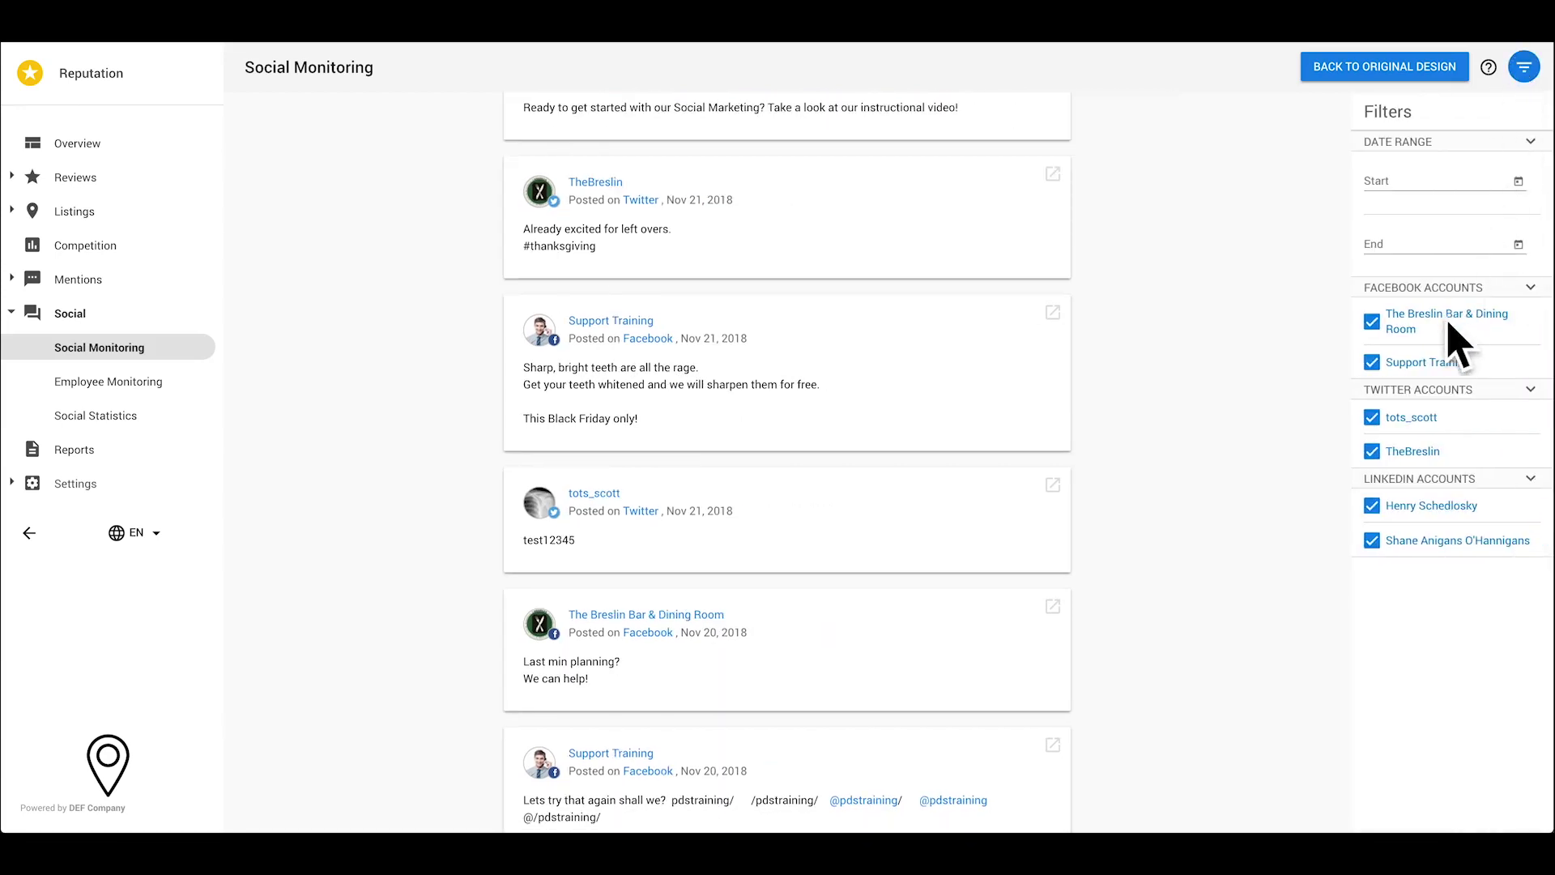
pyautogui.click(1371, 362)
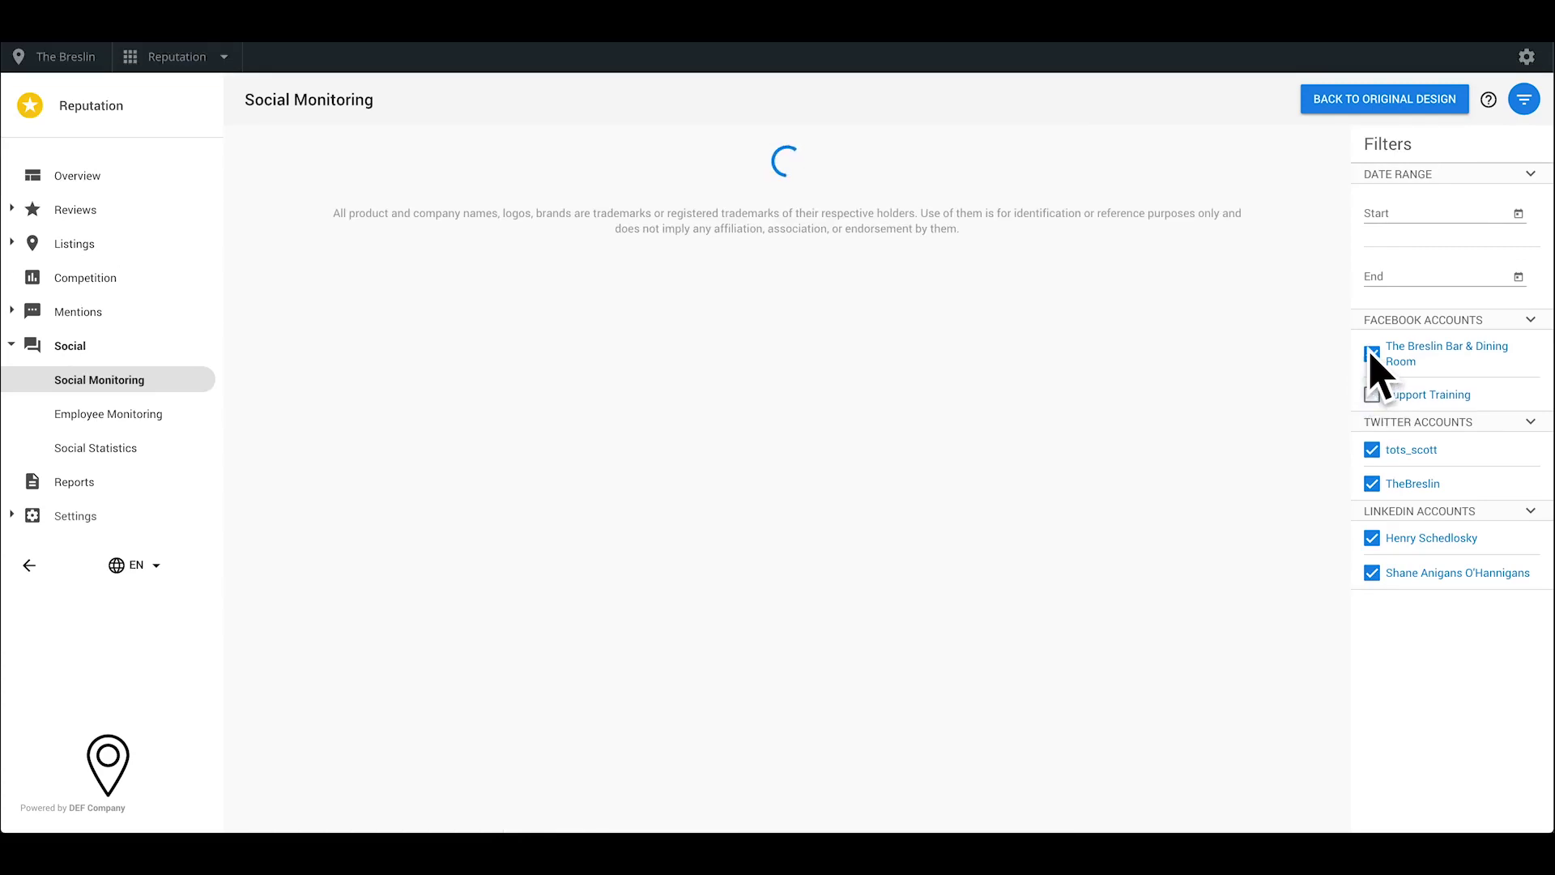
pyautogui.click(1372, 356)
pyautogui.click(1372, 395)
pyautogui.click(1372, 354)
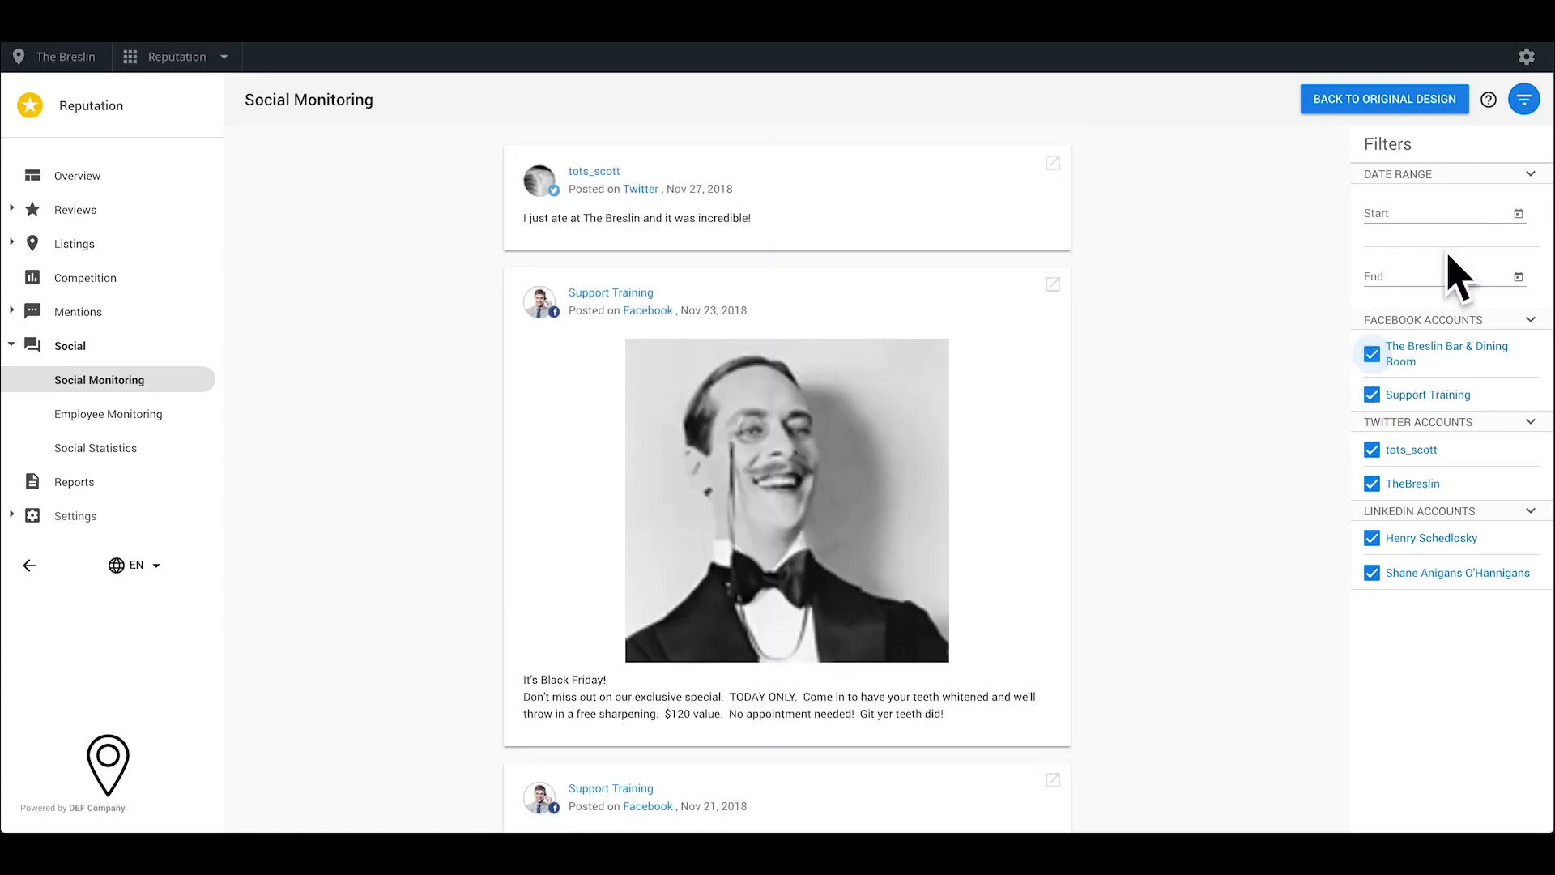
# Set the feed date range to 11/14/2018 through 11/30/2018.
pyautogui.click(1519, 214)
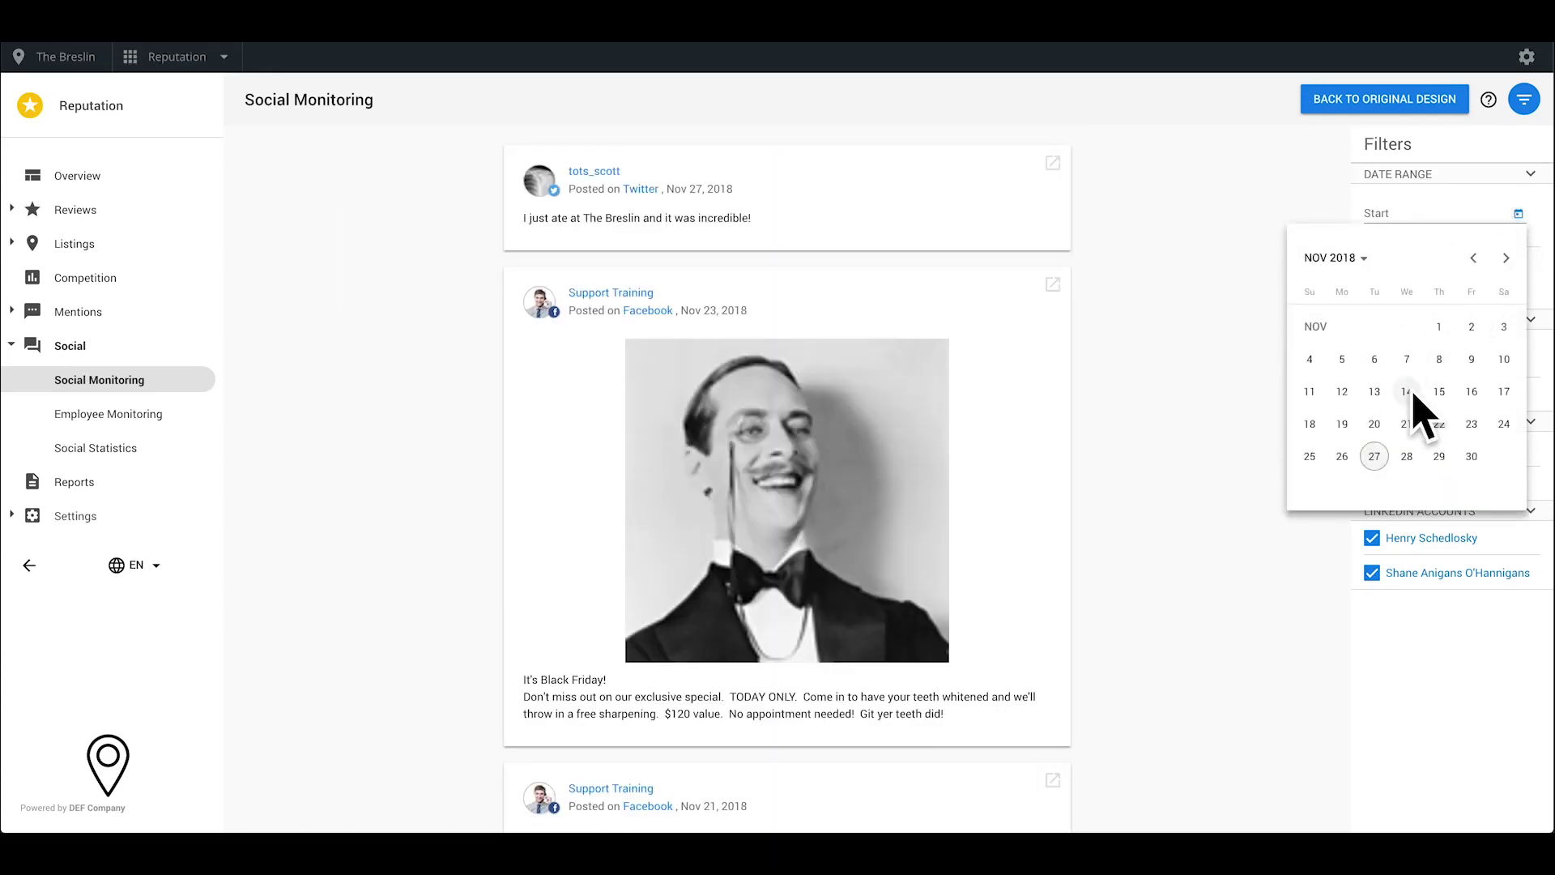
pyautogui.click(1409, 392)
pyautogui.click(1475, 273)
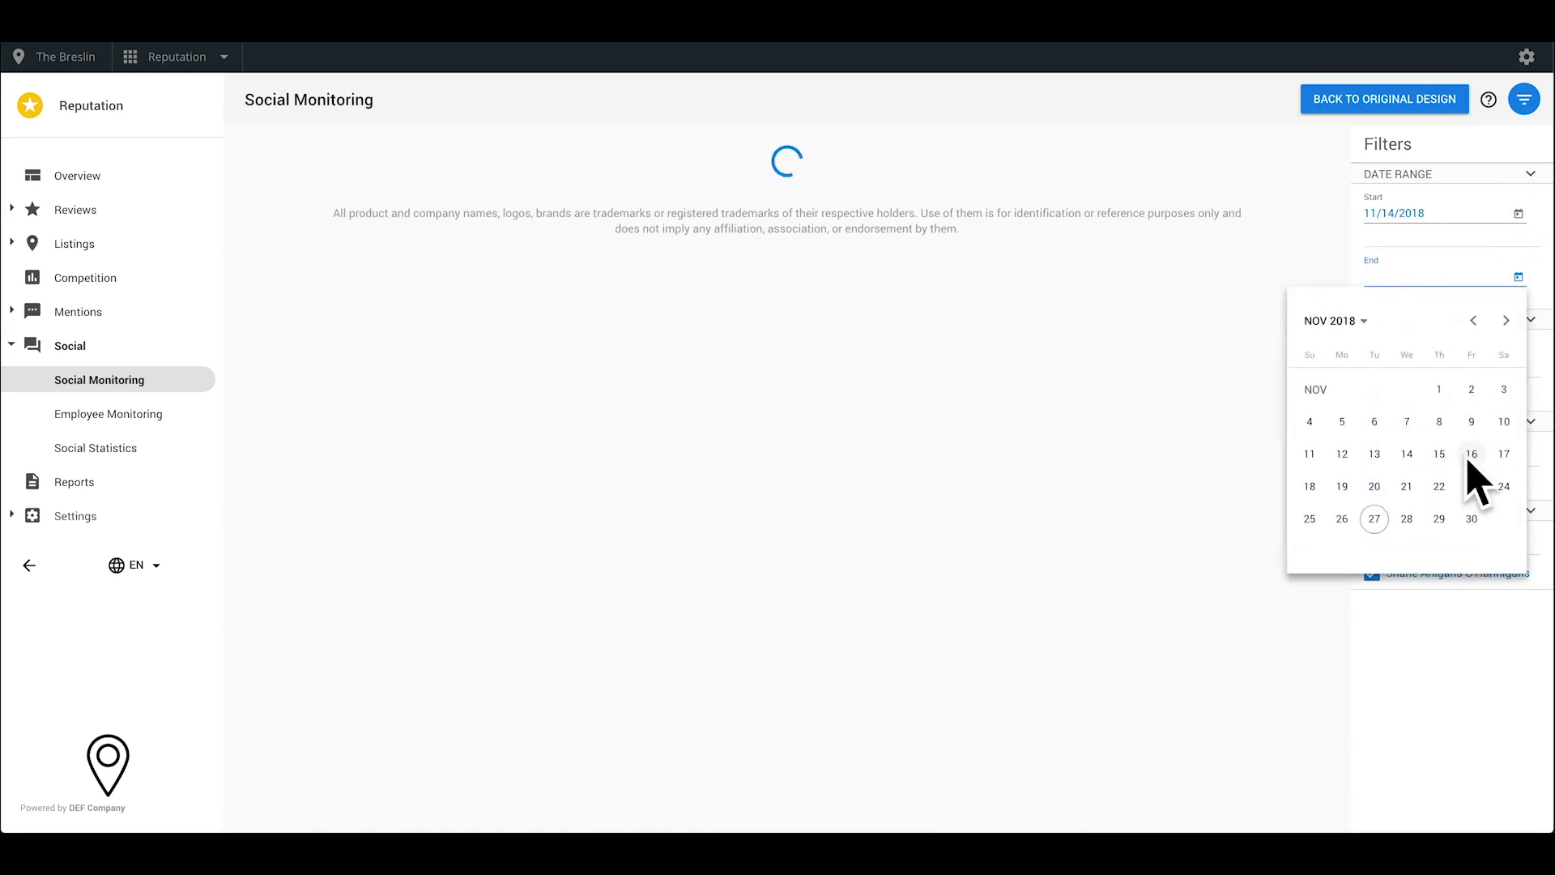
pyautogui.click(1471, 519)
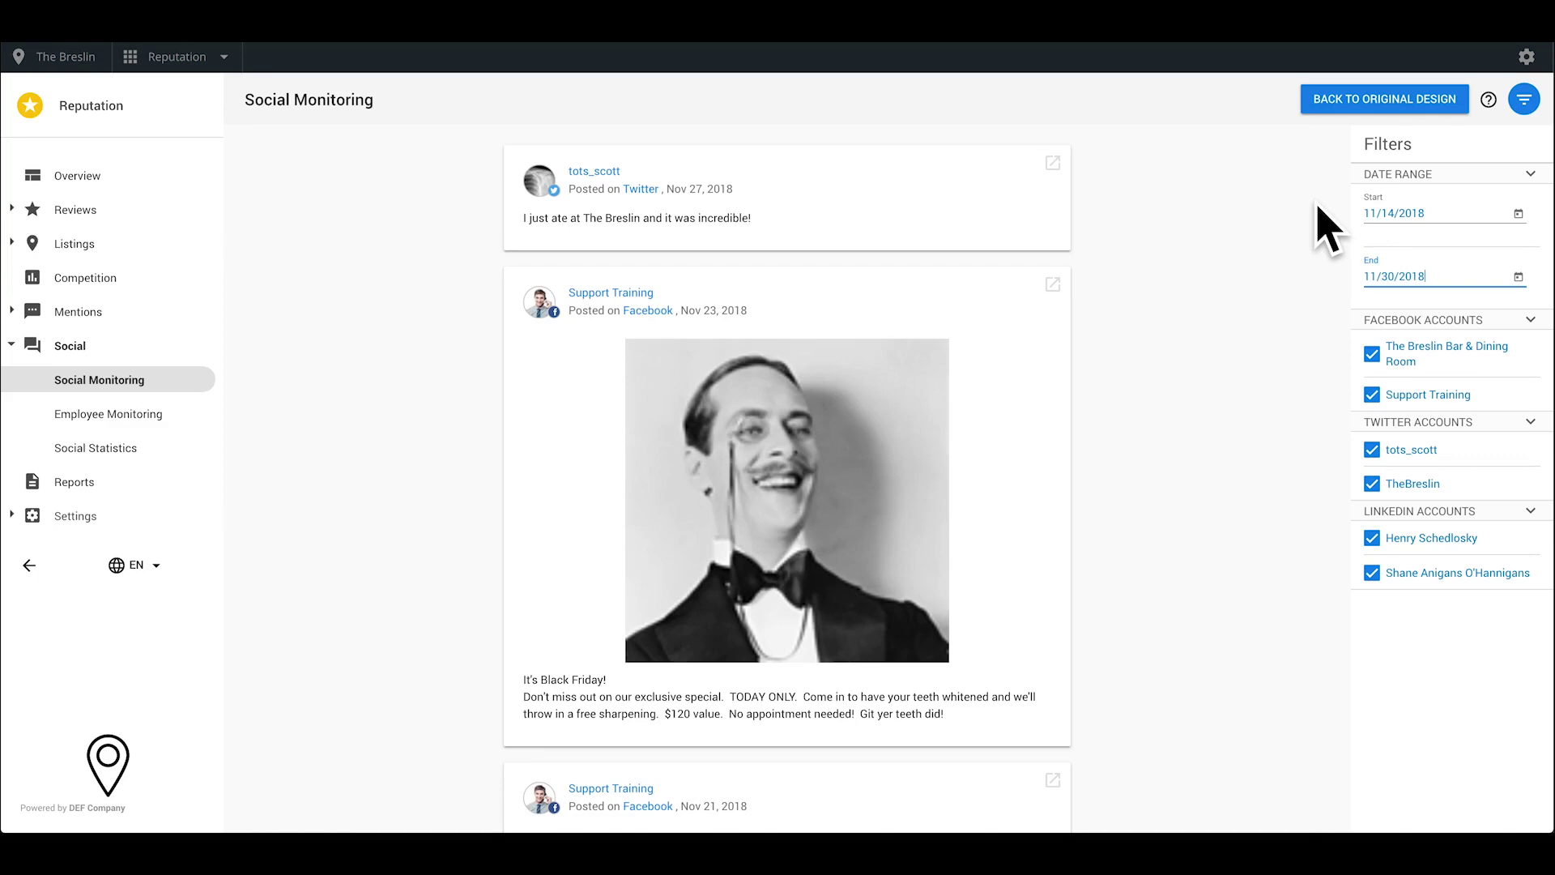
# Scroll through the filtered posts, then go to the Connect Accounts settings.
pyautogui.scroll(-4, 1118, 279)
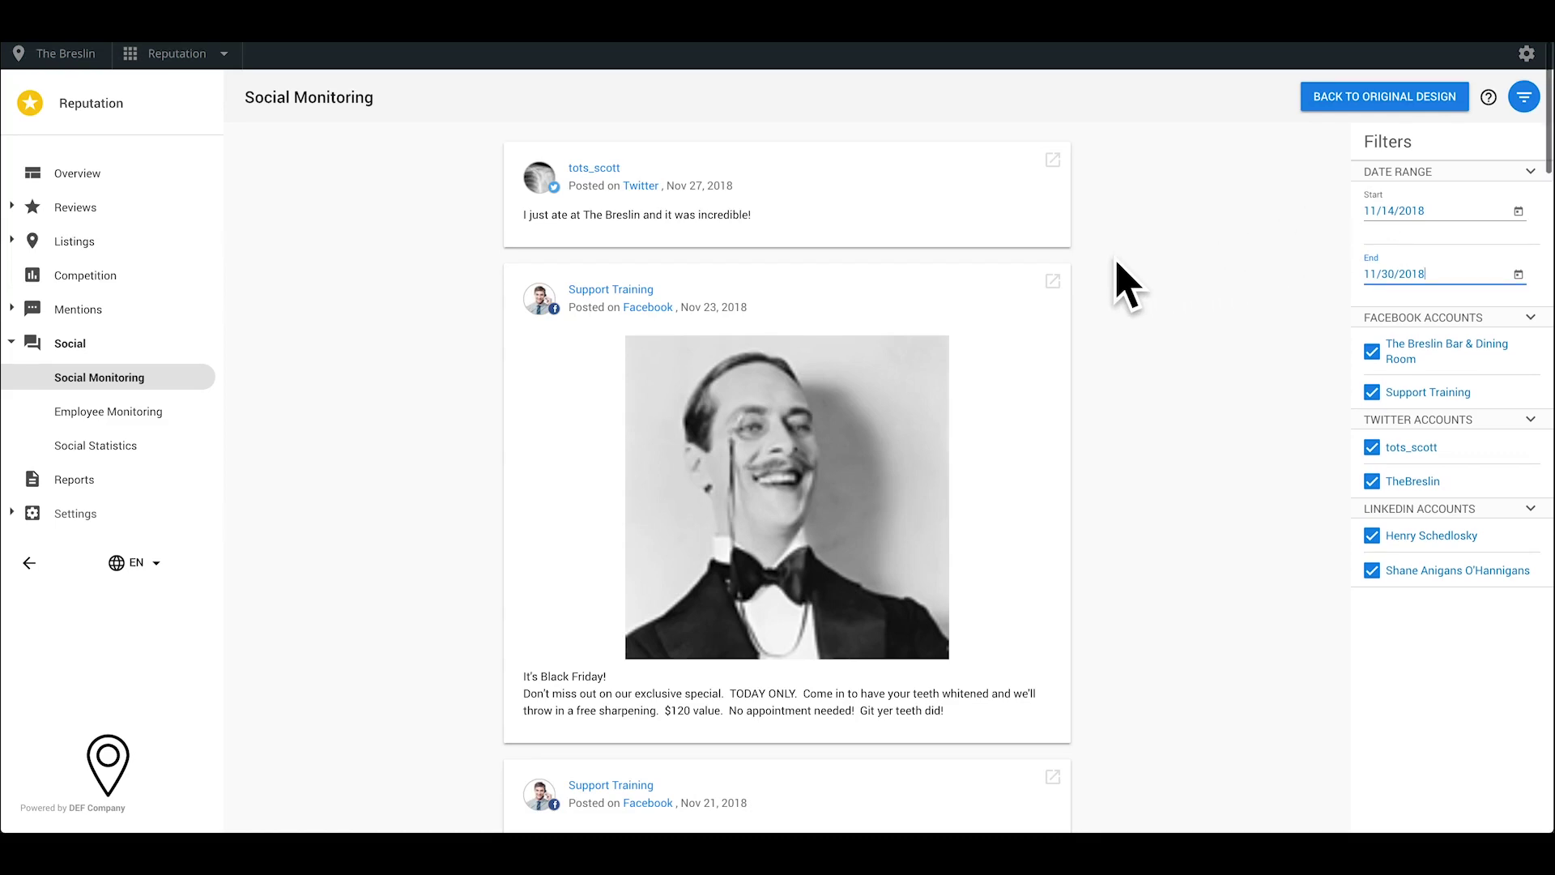
pyautogui.scroll(-12, 1119, 281)
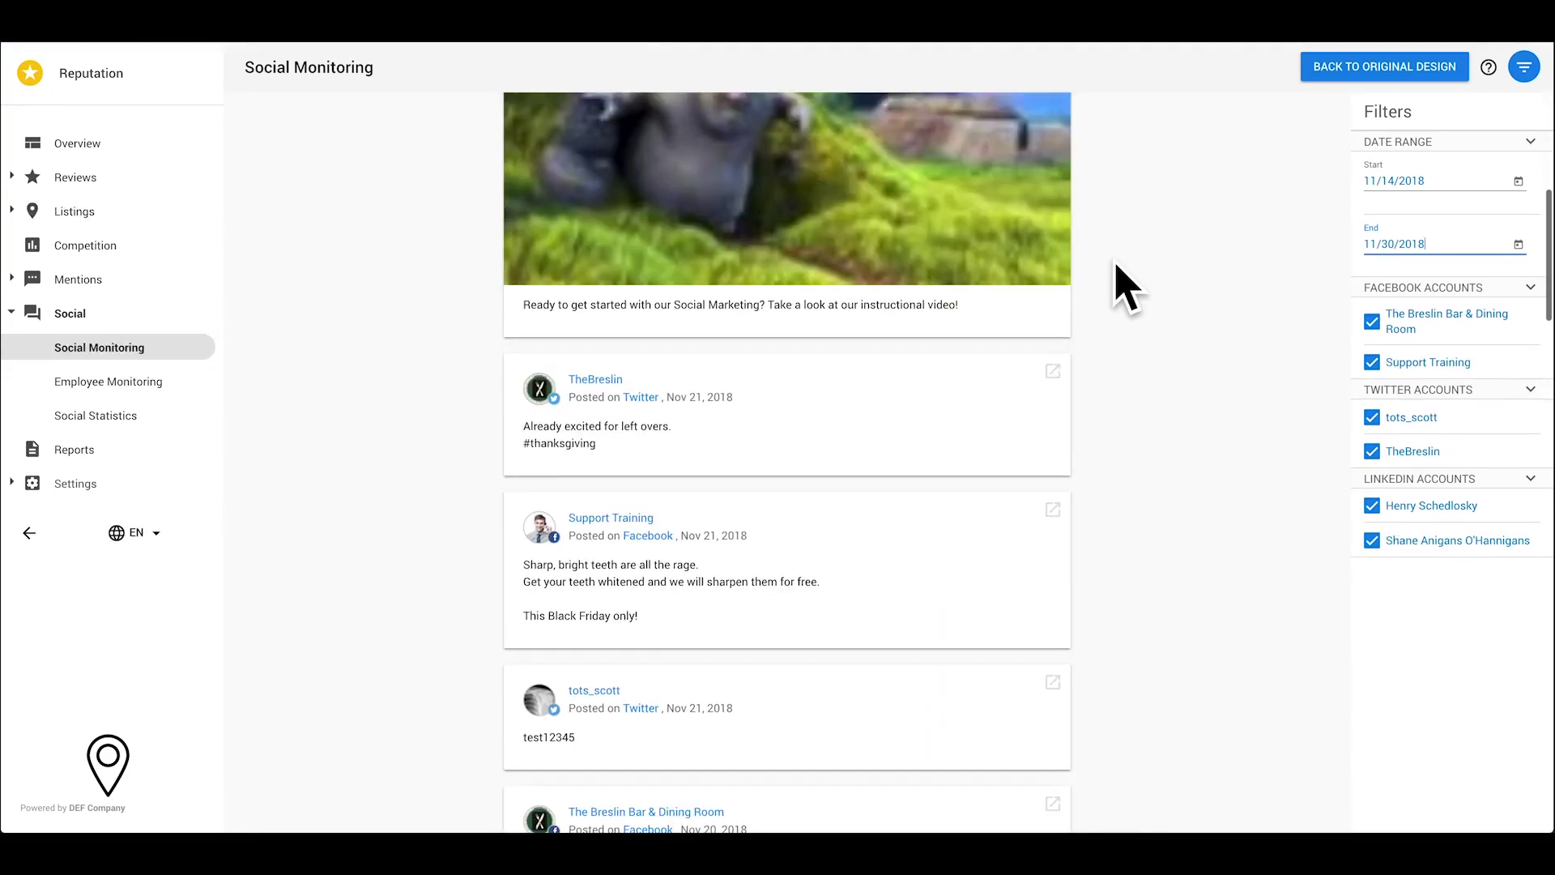
pyautogui.scroll(-1, 1130, 292)
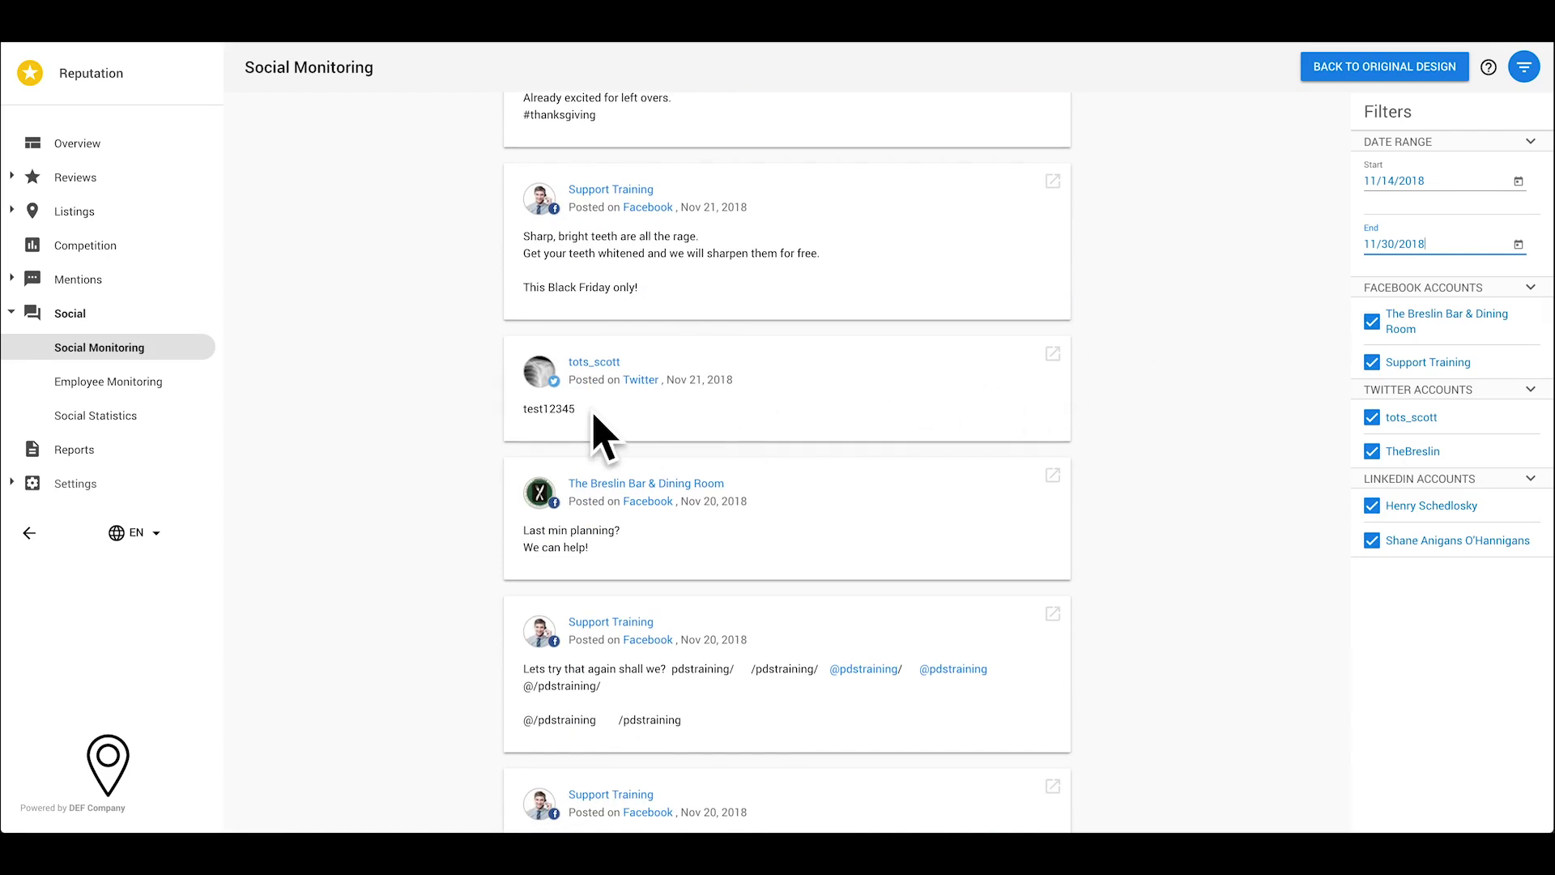
pyautogui.click(94, 484)
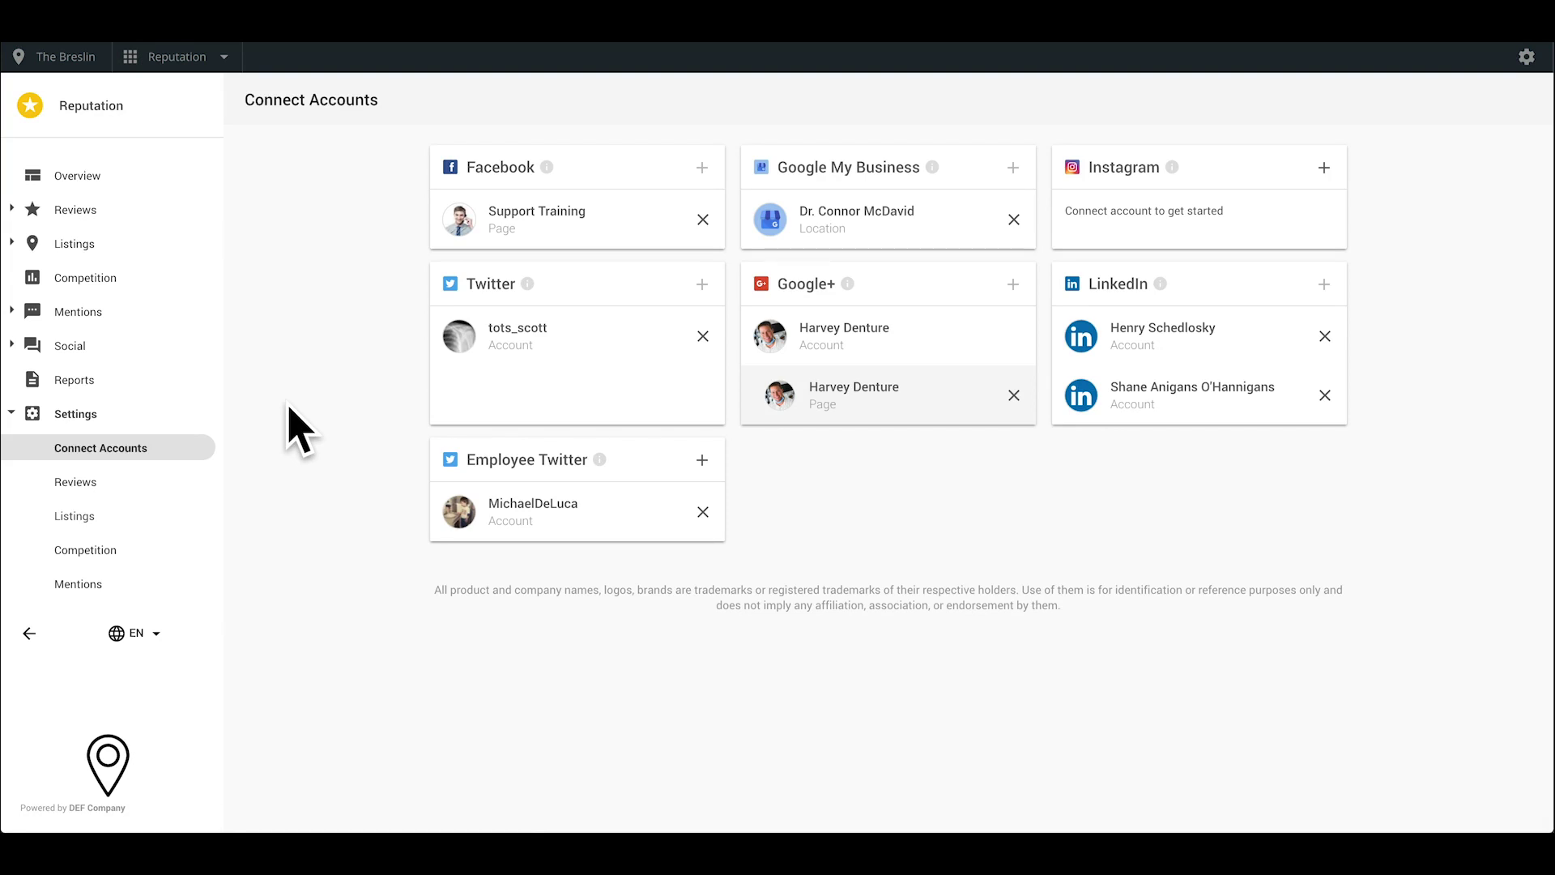
# Return to Social Monitoring and switch to the Employee Monitoring feed.
pyautogui.click(103, 347)
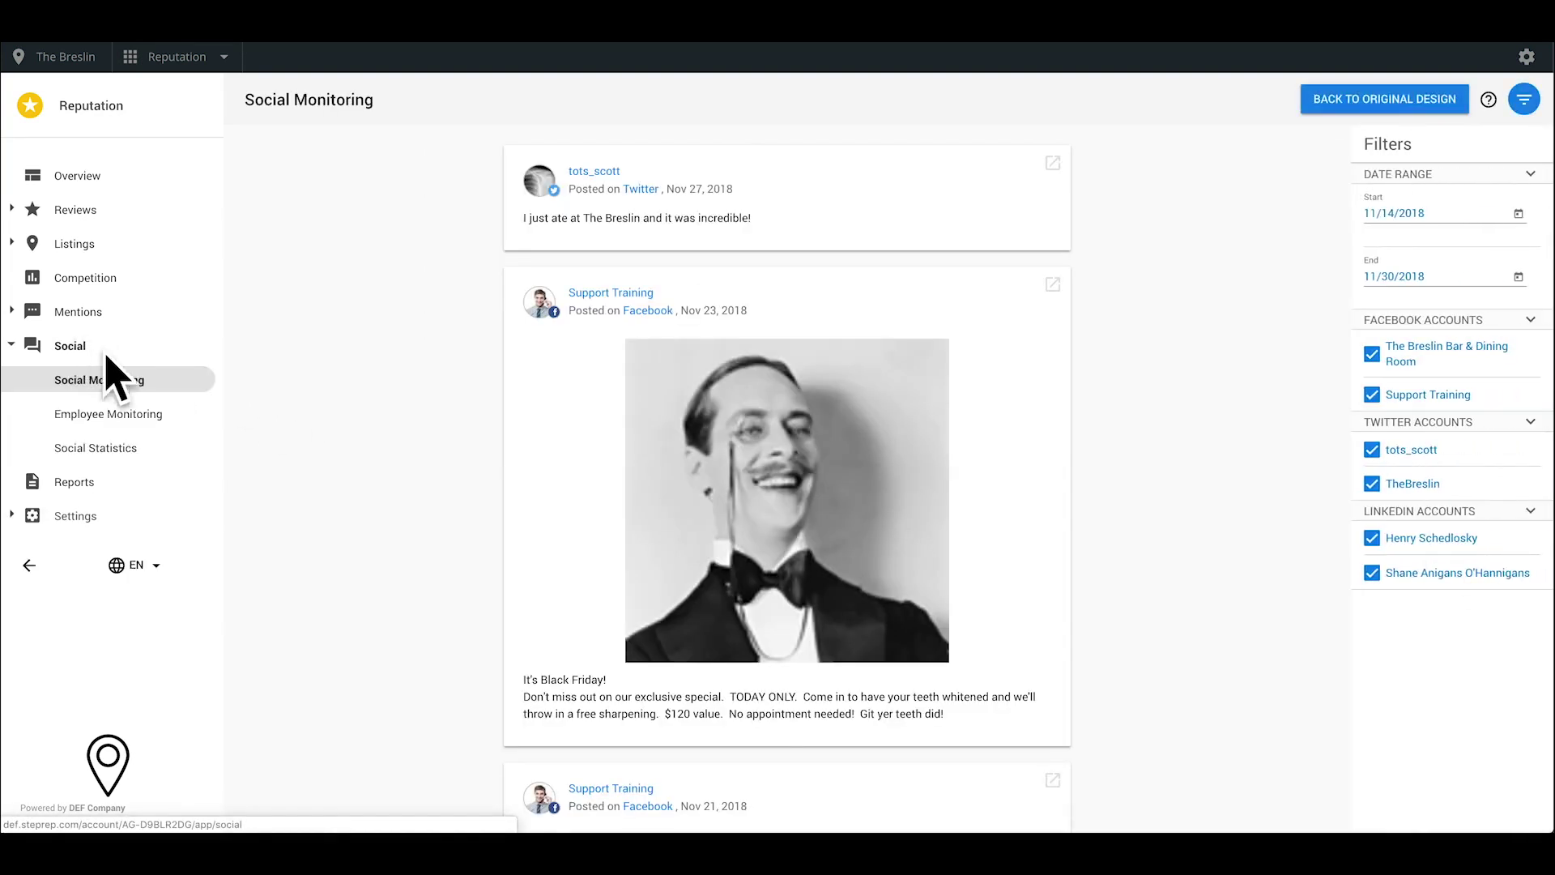
pyautogui.click(158, 413)
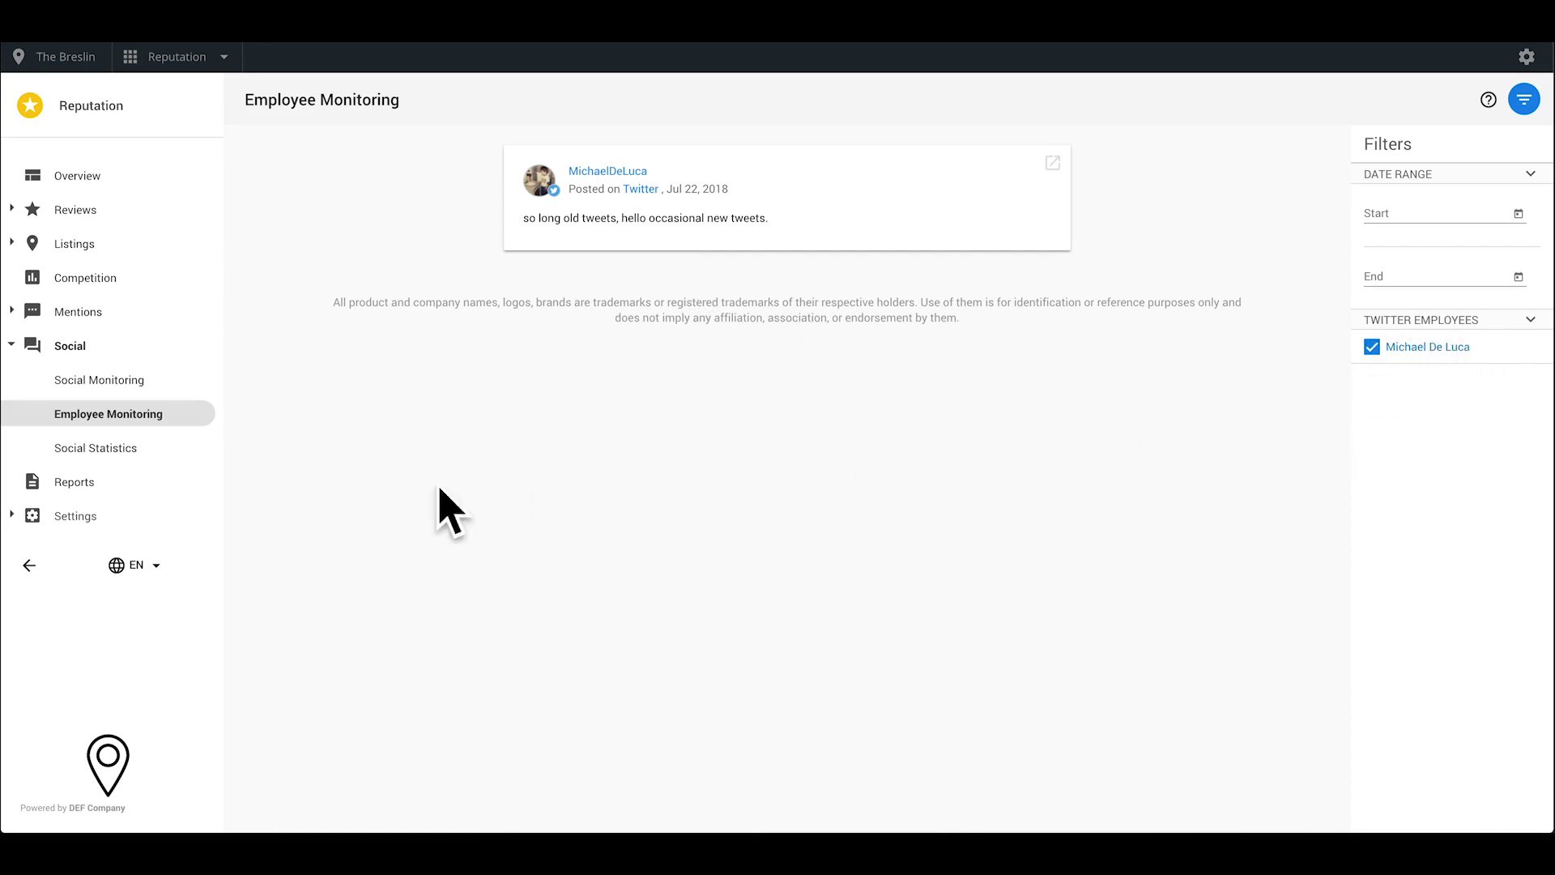
# View Social Statistics, showing Facebook Likes totals of 4793 and 12.
pyautogui.click(154, 453)
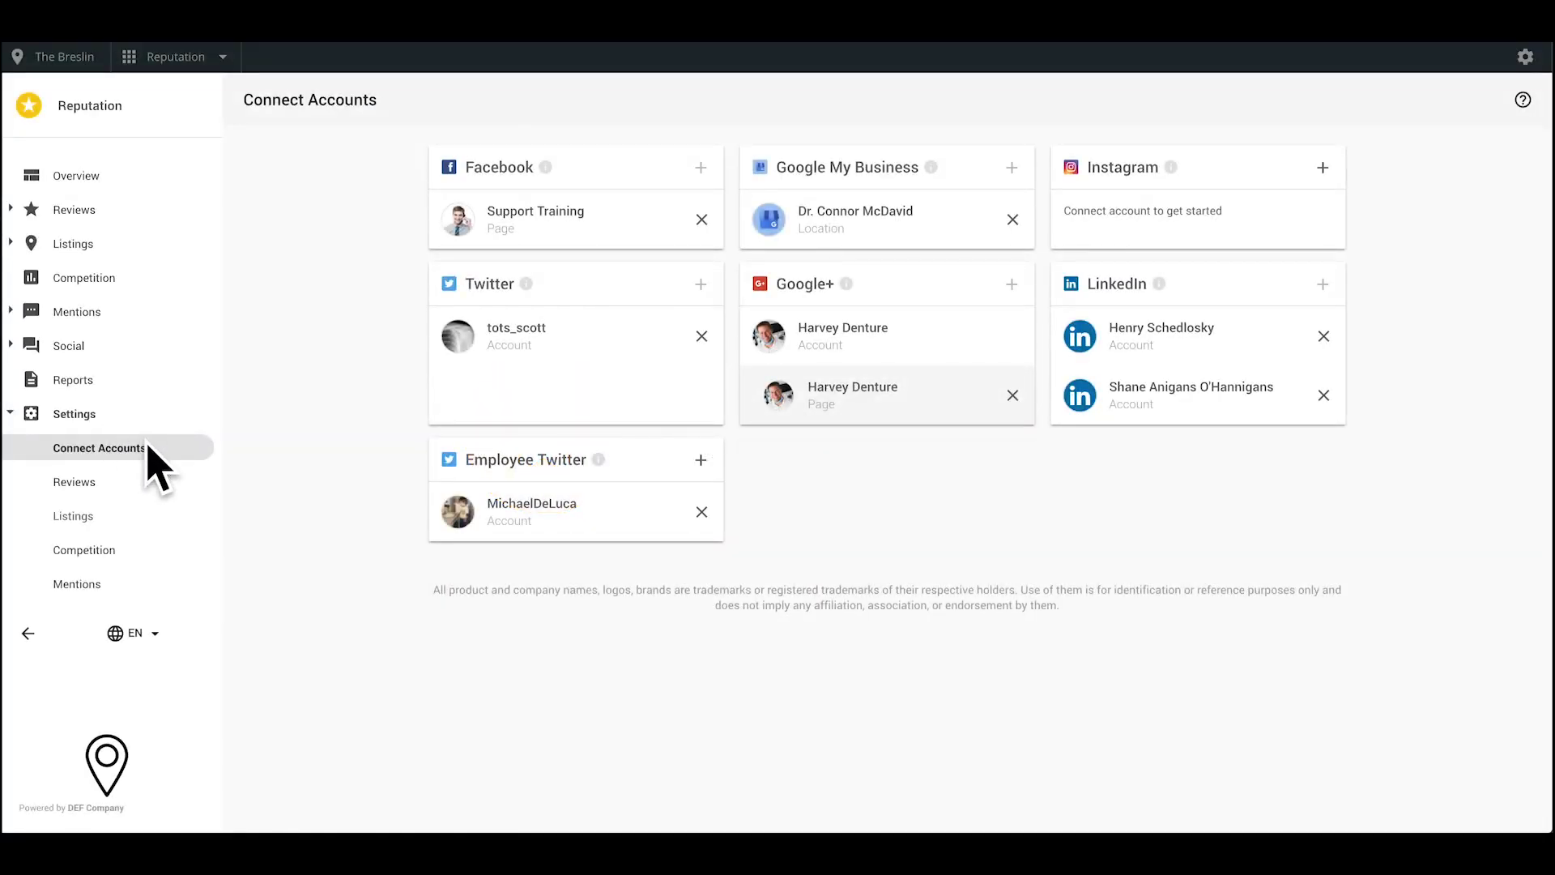
# Tick indeed.com as a monitored review site in the Listings settings.
pyautogui.click(134, 486)
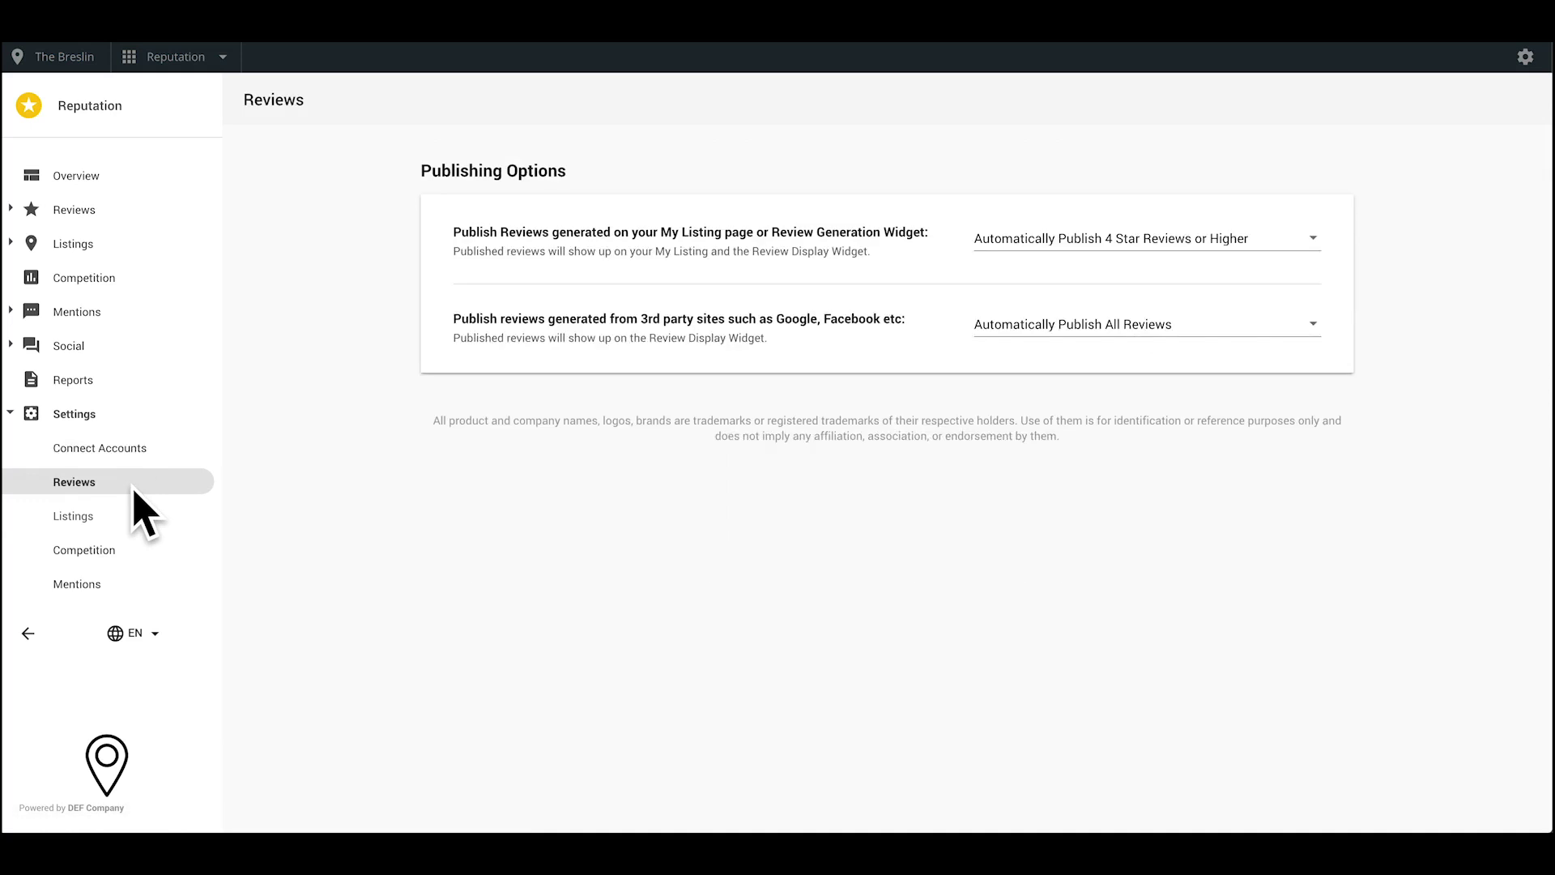
pyautogui.click(130, 518)
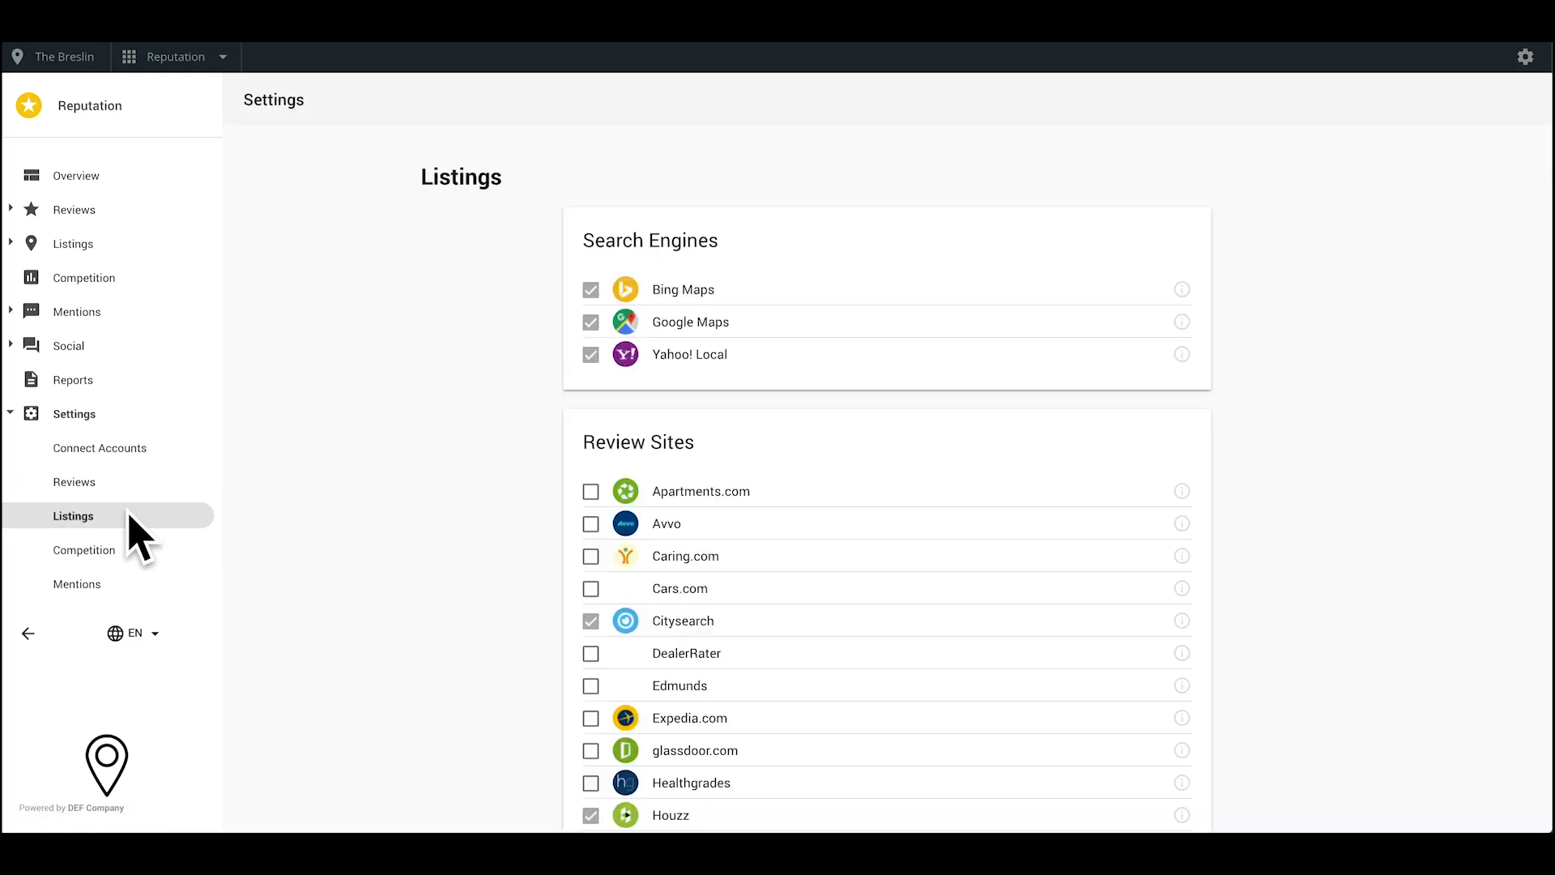
pyautogui.scroll(-5, 541, 438)
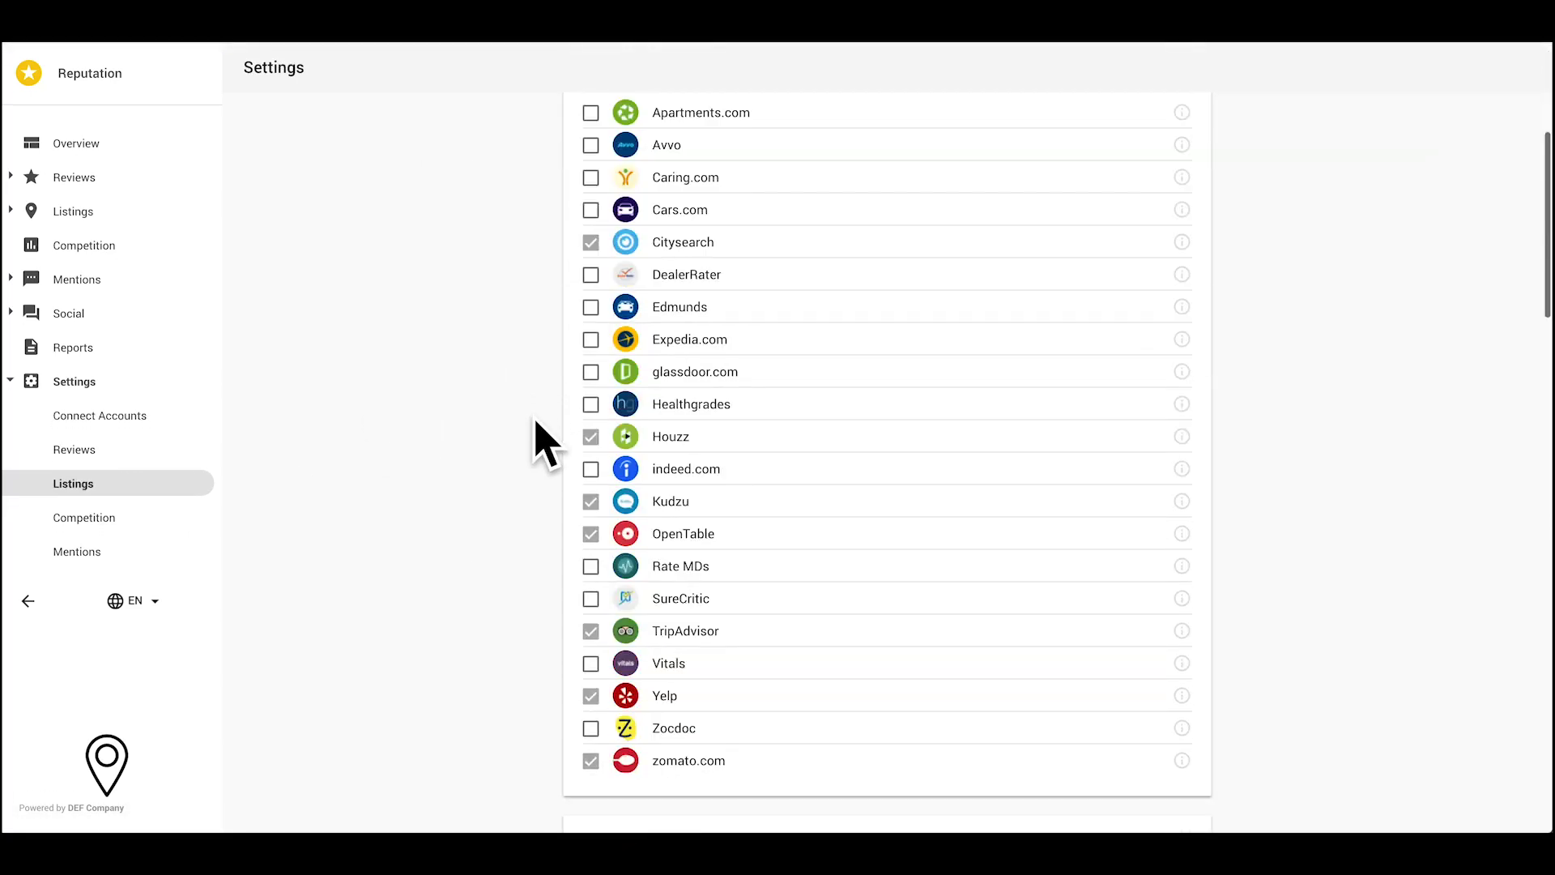
pyautogui.click(590, 466)
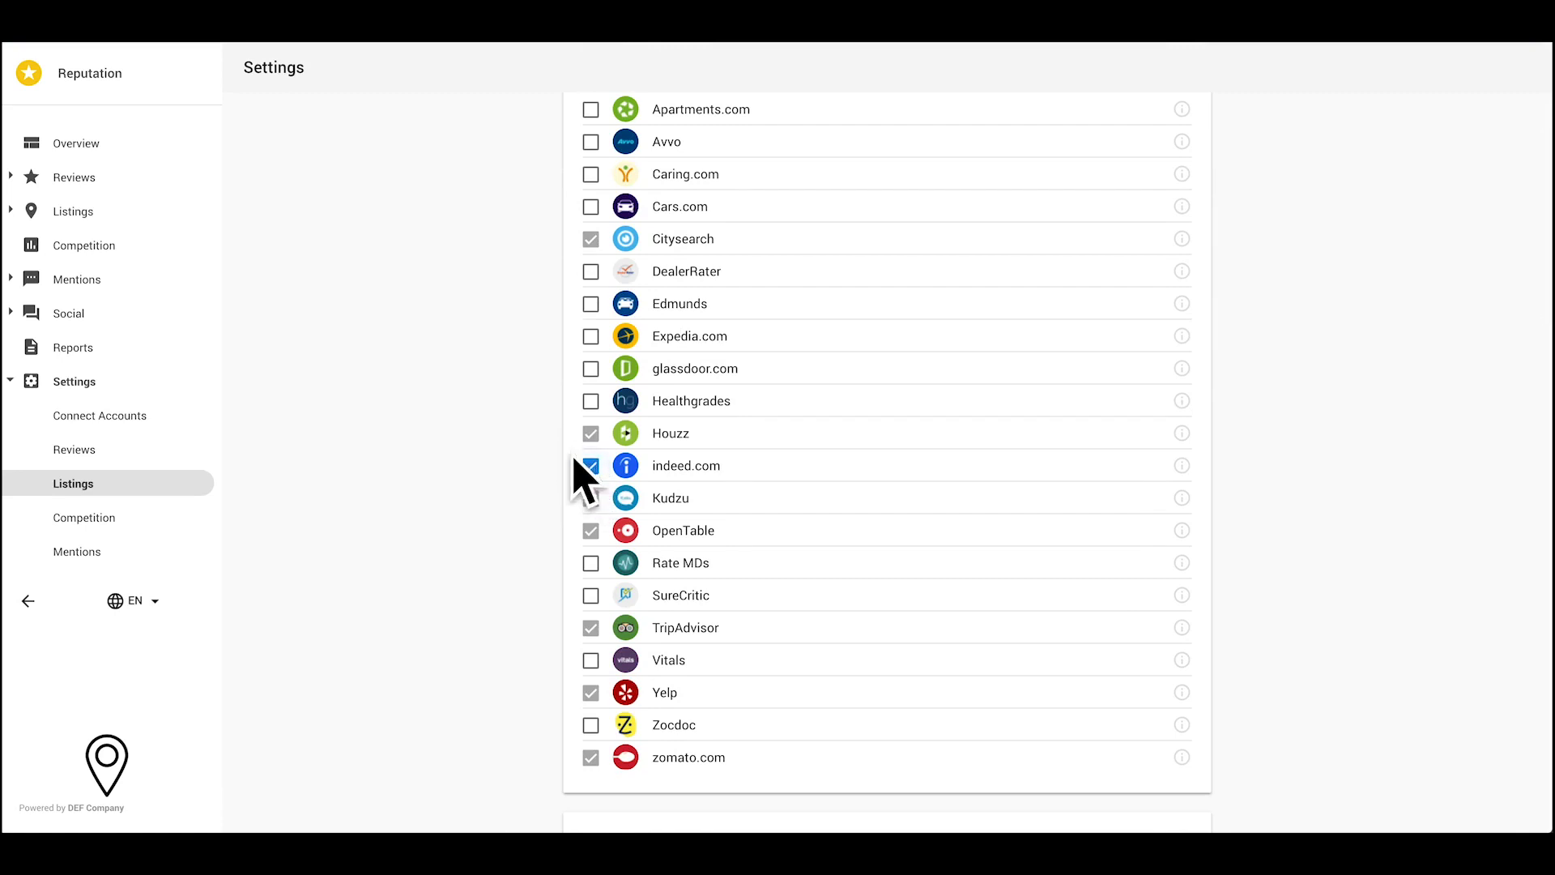
pyautogui.scroll(5, 503, 421)
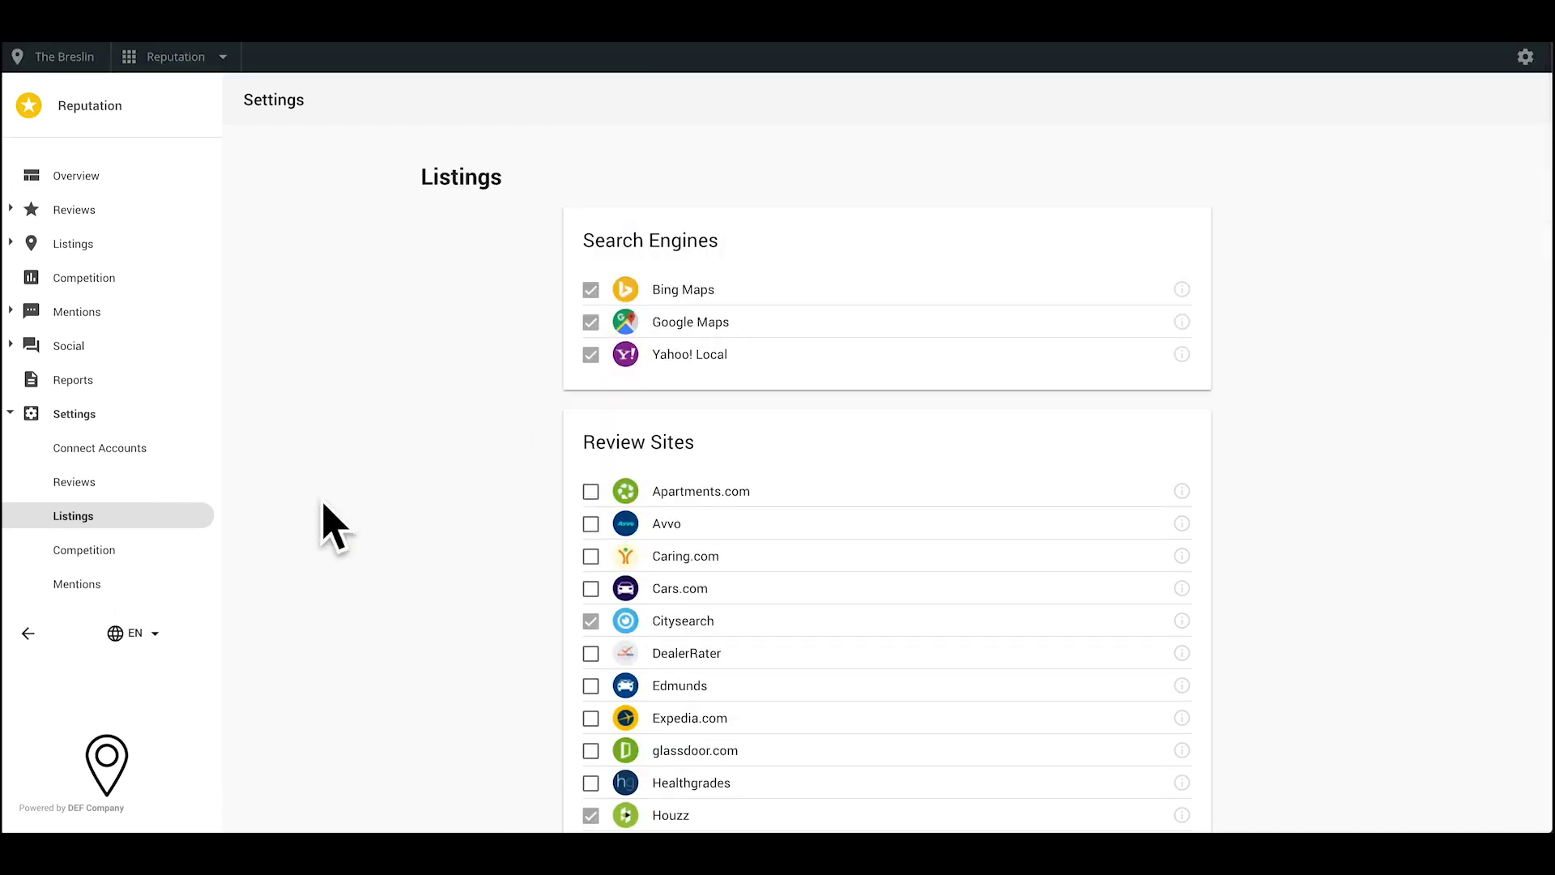
# Expand and collapse Brasserie Les Halles in Competition, then show Mention Settings.
pyautogui.click(130, 549)
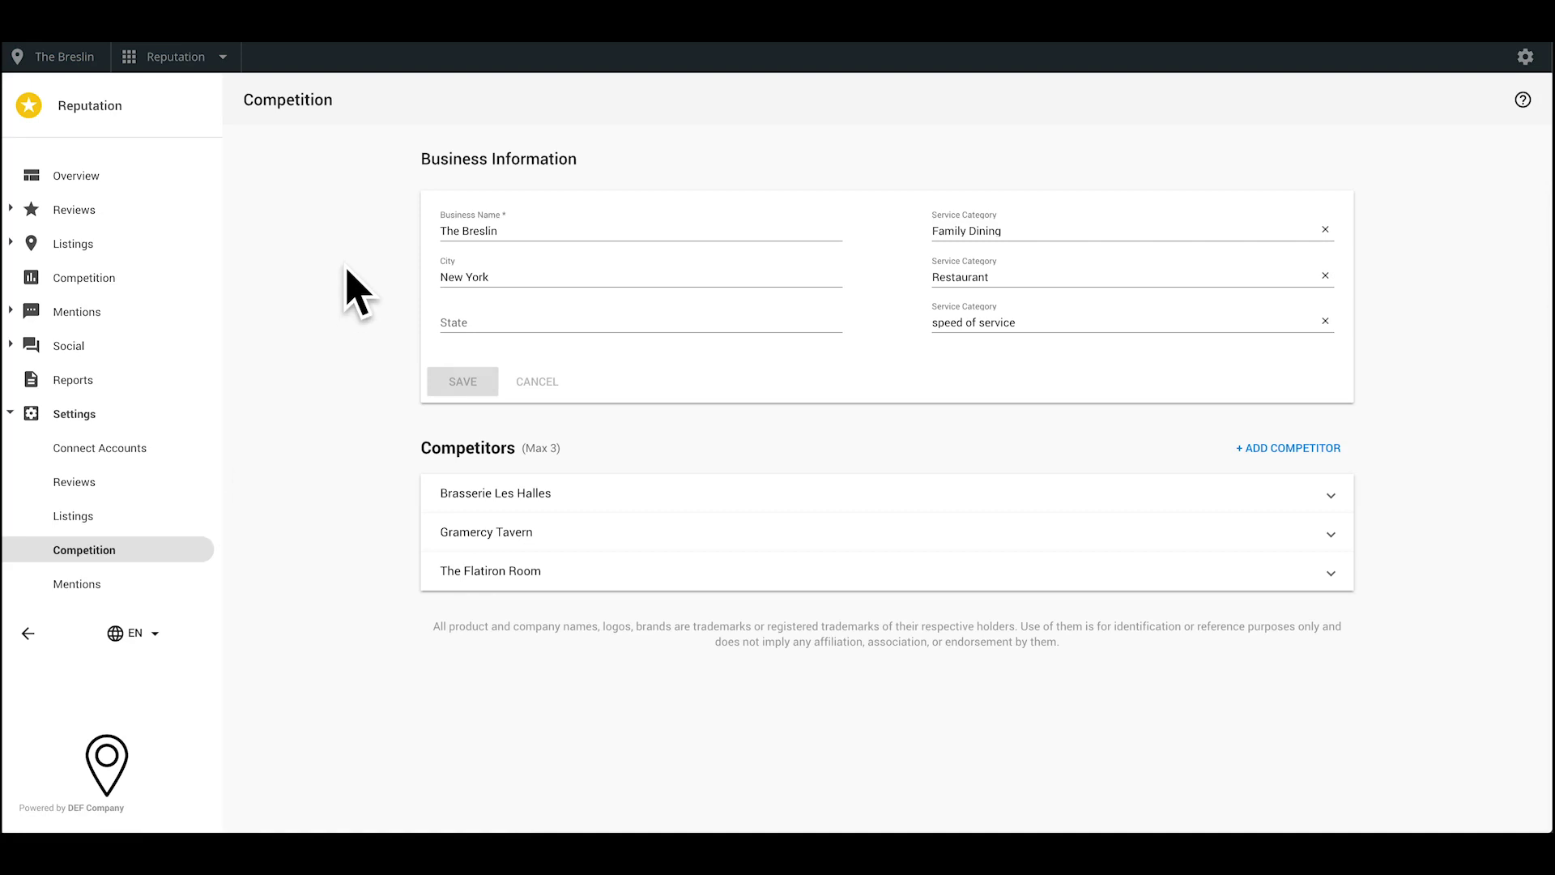
pyautogui.click(1316, 507)
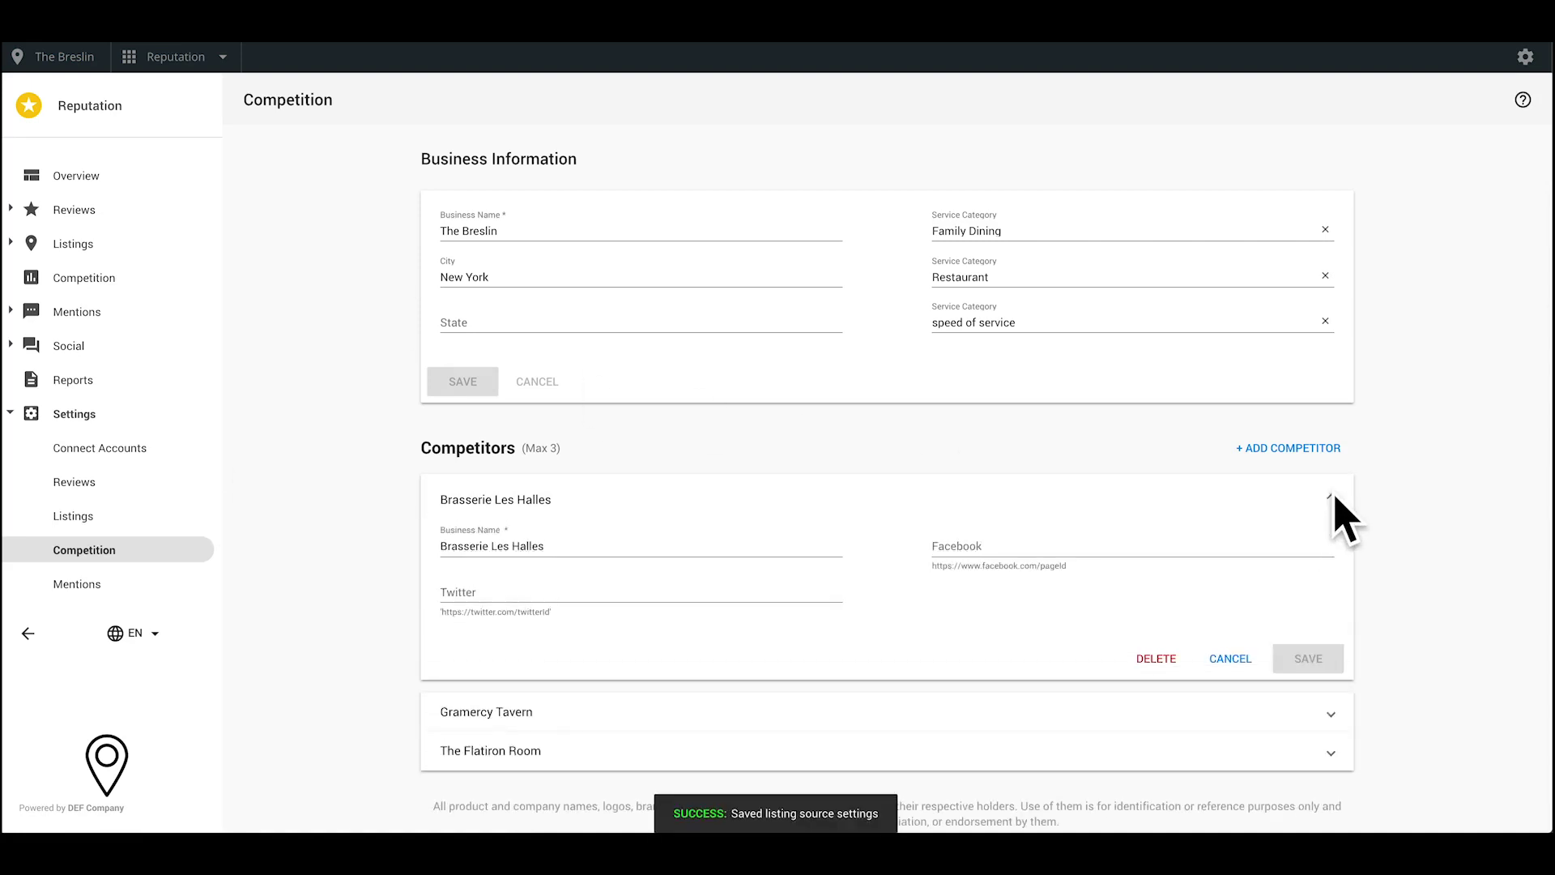
pyautogui.click(1333, 507)
pyautogui.click(85, 585)
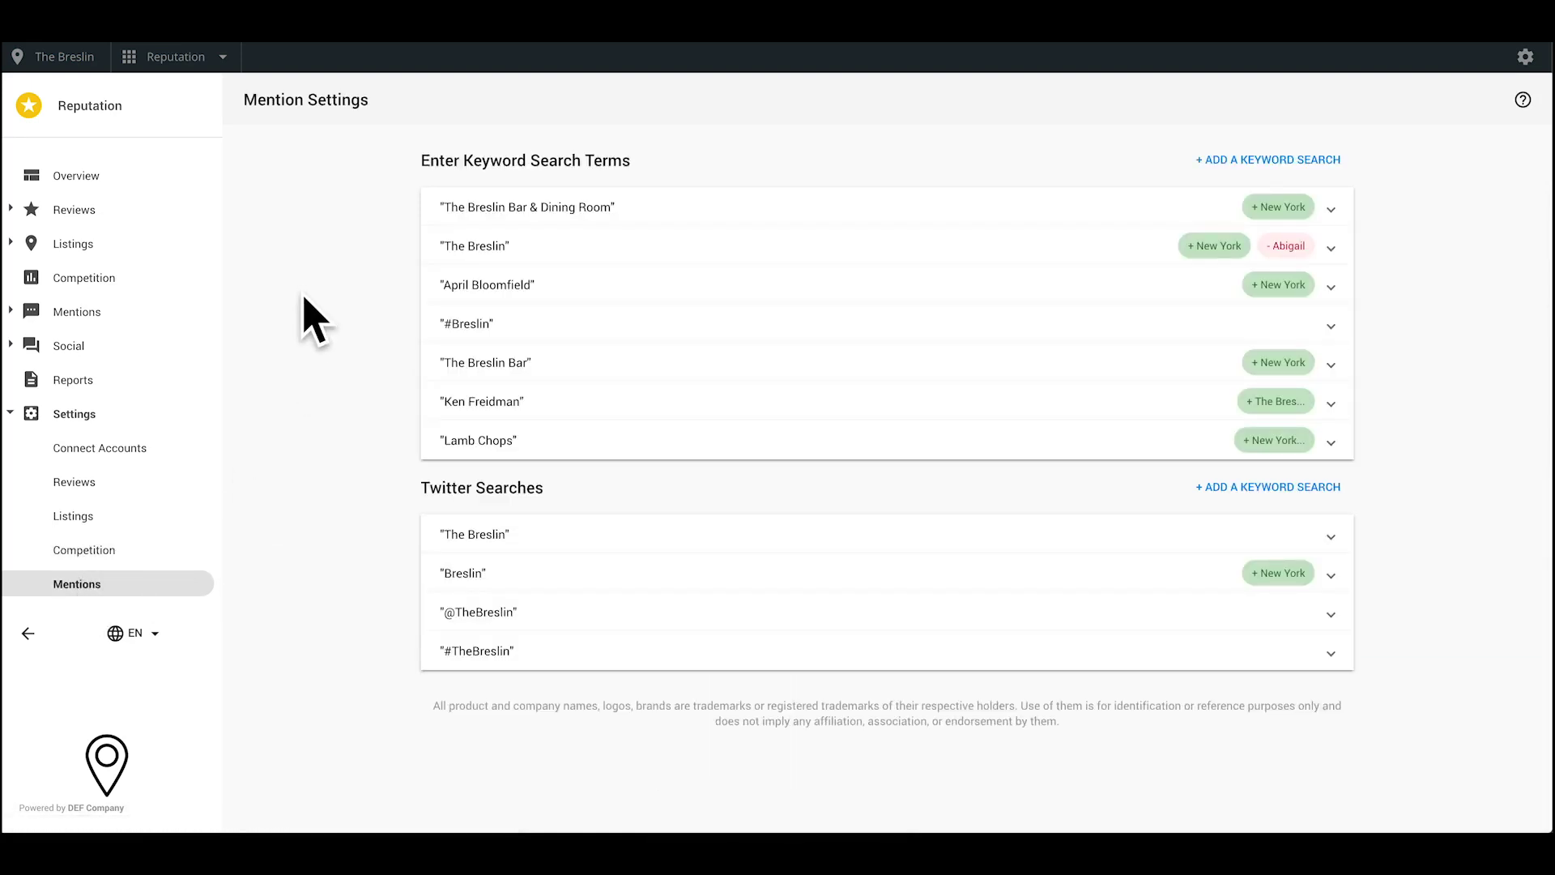